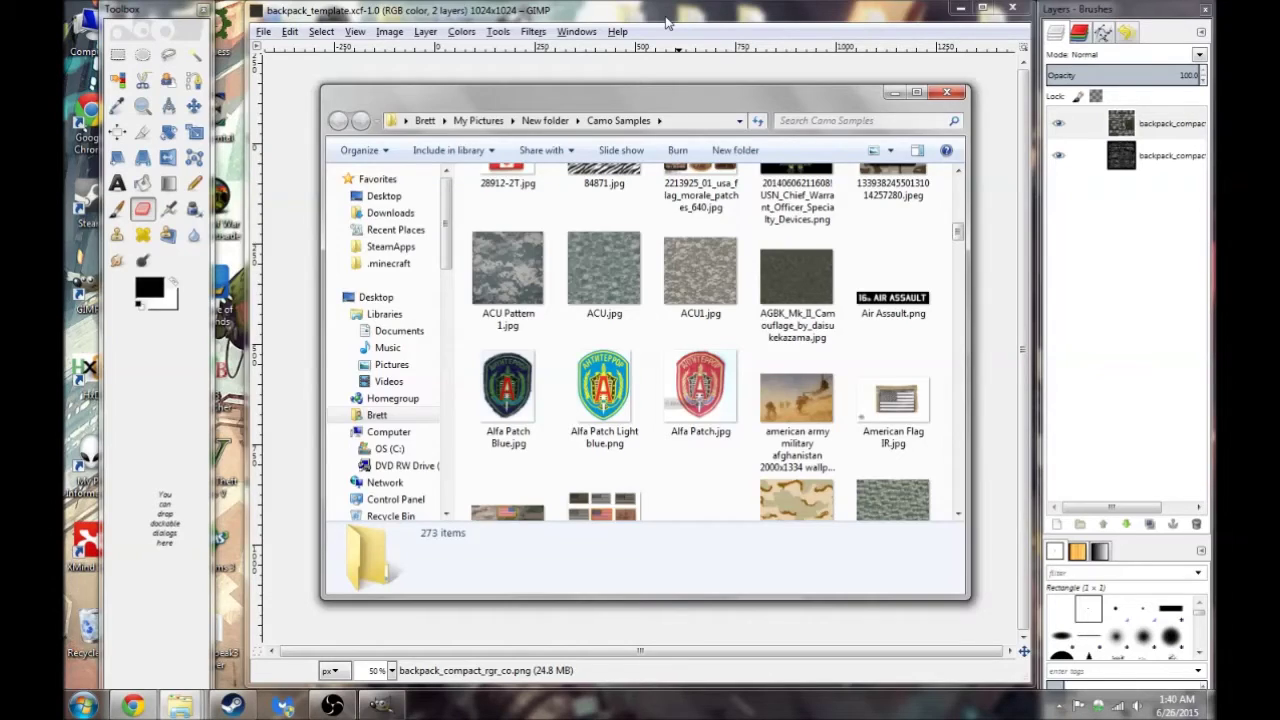
# - Add the AGBK_Mk_II camouflage image from the Camo Samples folder to the backpack template as a new layer
pyautogui.click(668, 22)
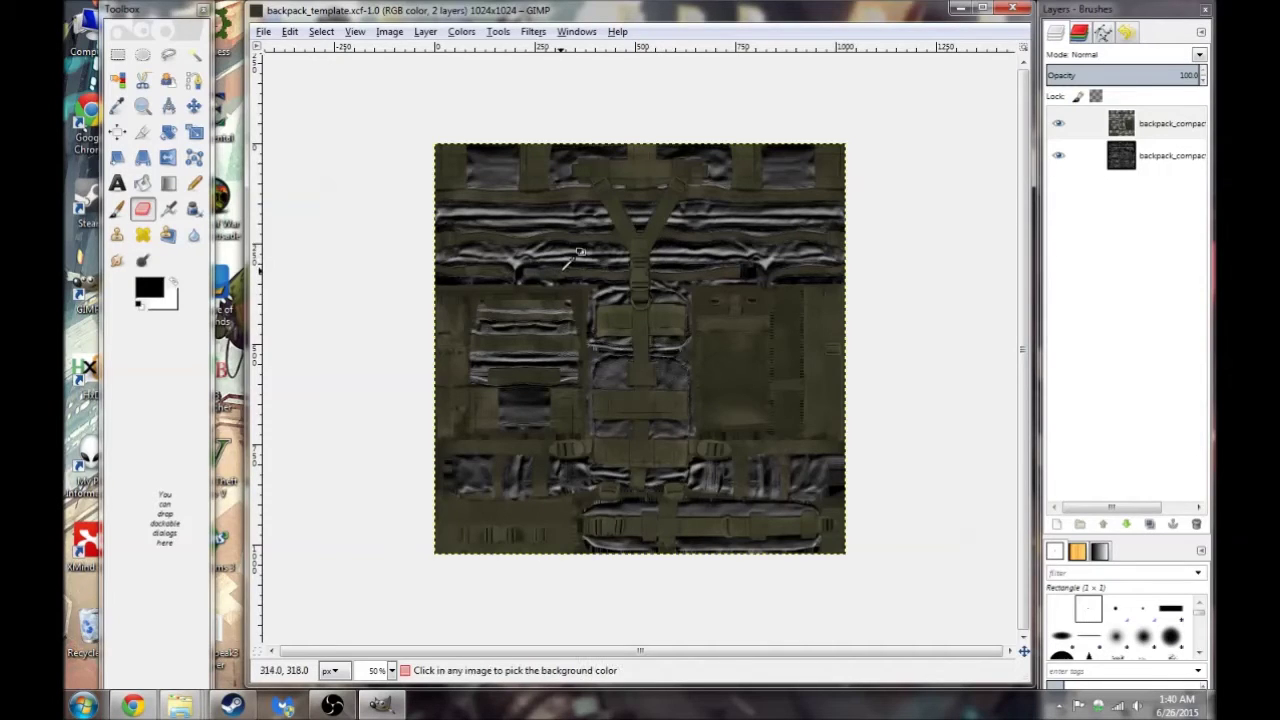
pyautogui.scroll(3, 588, 258)
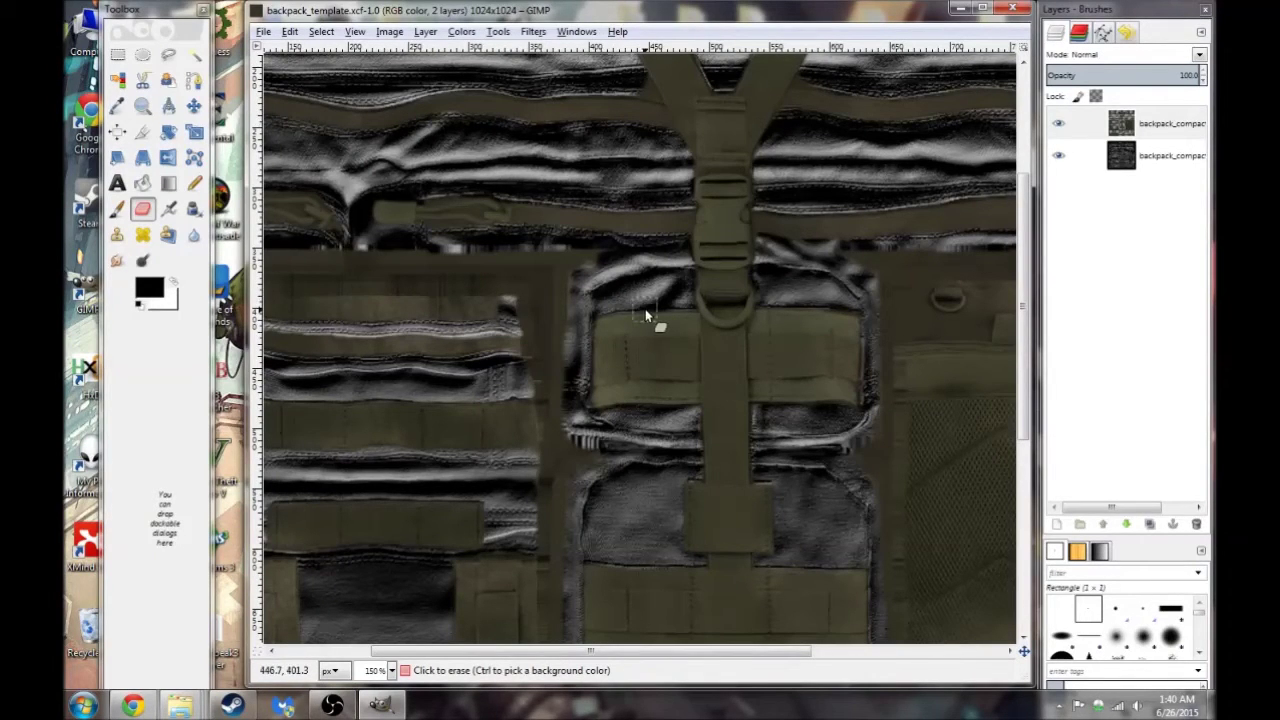
pyautogui.scroll(-2, 645, 309)
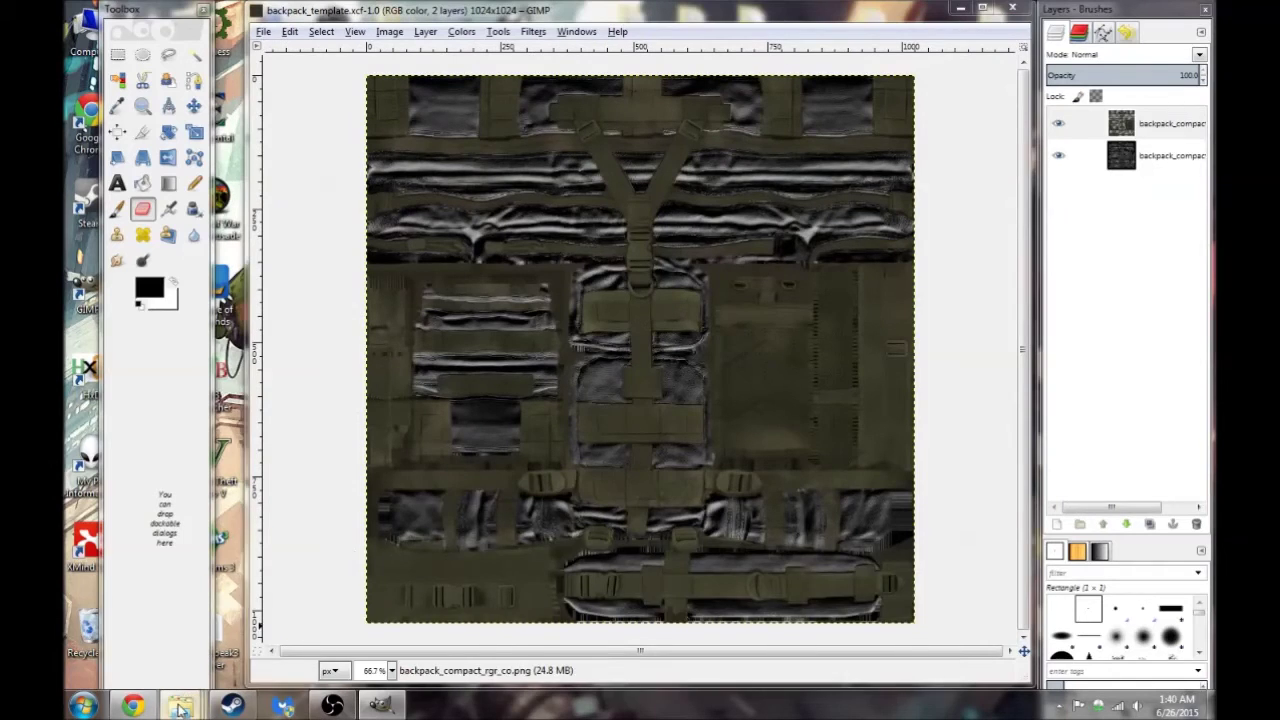
pyautogui.moveTo(180, 706)
pyautogui.click(865, 622)
pyautogui.moveTo(781, 273); pyautogui.dragTo(548, 88)
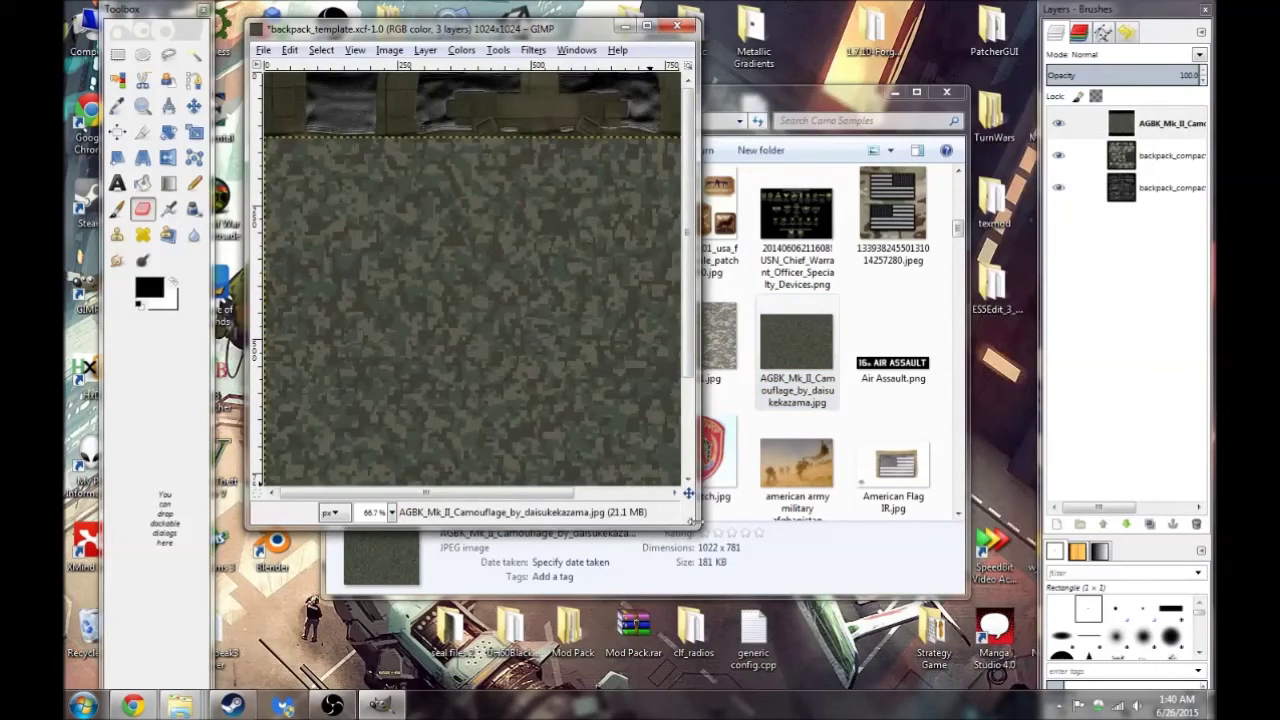
pyautogui.moveTo(698, 526); pyautogui.dragTo(1028, 690)
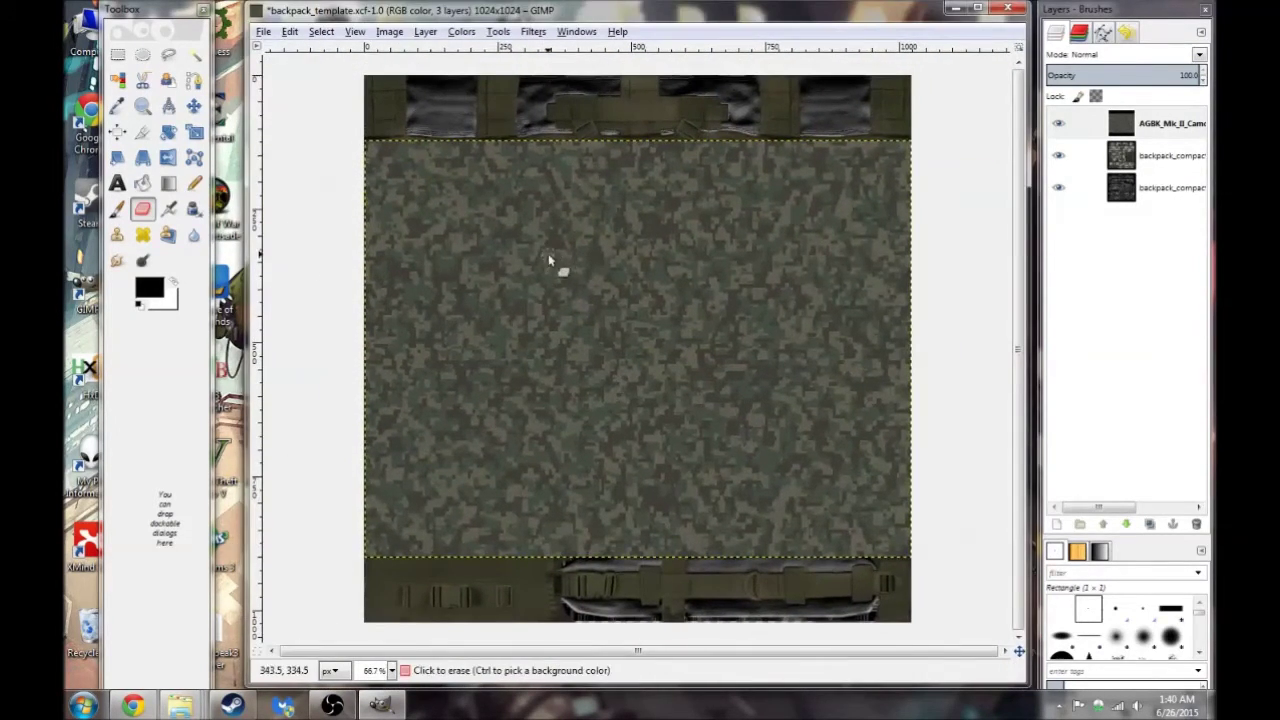
# - Move the camouflage layer up and slightly left so it extends past the canvas's upper-left corner
pyautogui.click(1171, 125)
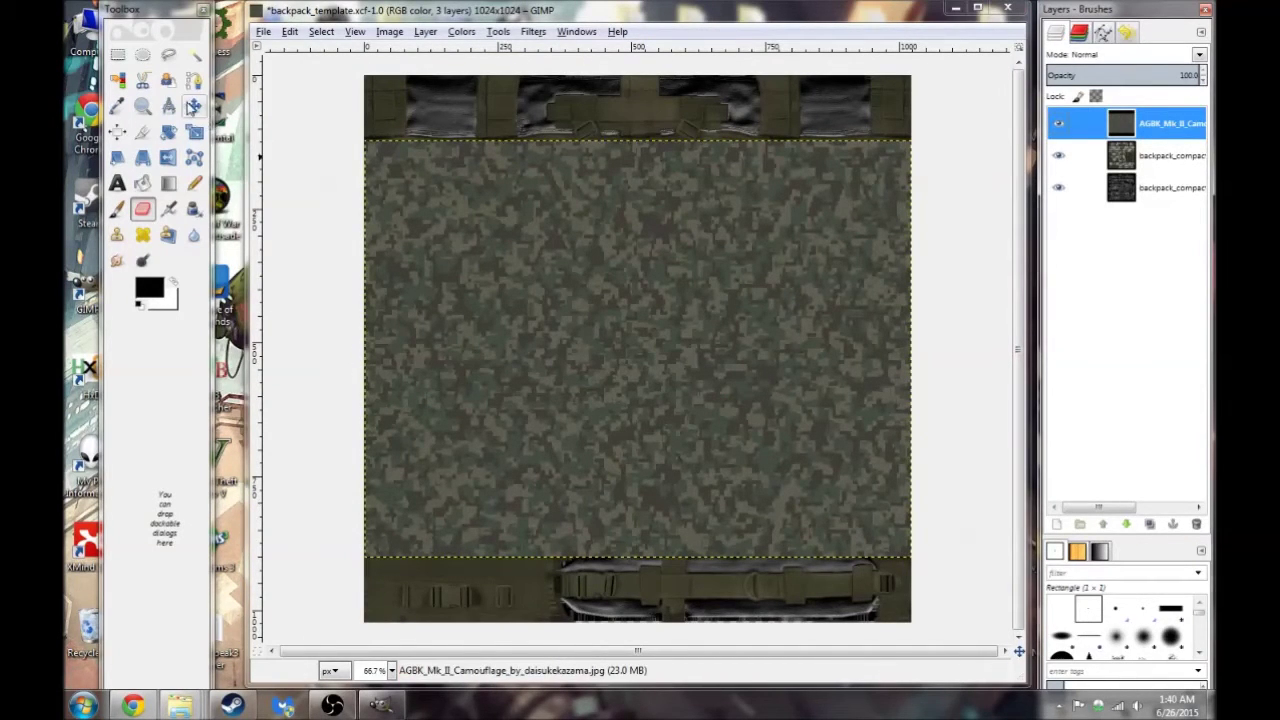
pyautogui.click(193, 106)
pyautogui.moveTo(492, 274); pyautogui.dragTo(471, 183)
# - Scale the camouflage layer up proportionally from its lower-right corner to about 1067 px high, covering the whole canvas
pyautogui.hotkey('shift', 's')
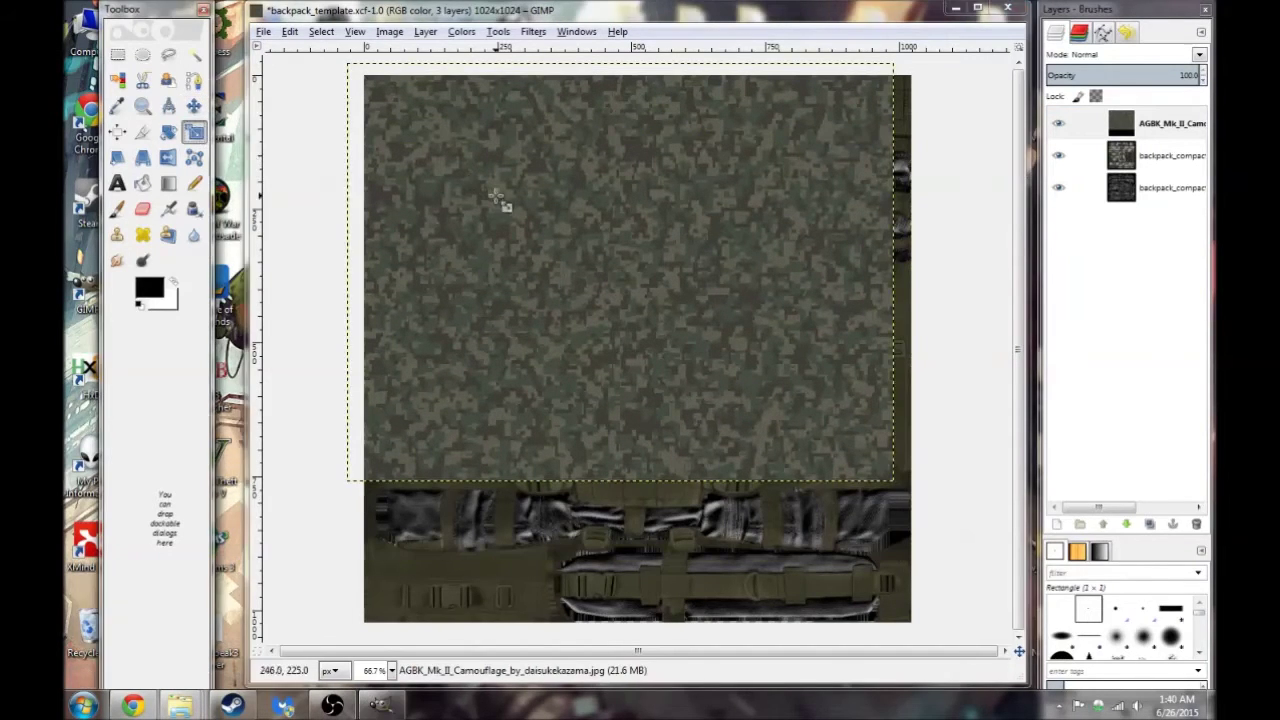
pyautogui.click(501, 202)
pyautogui.click(989, 154)
pyautogui.click(989, 154)
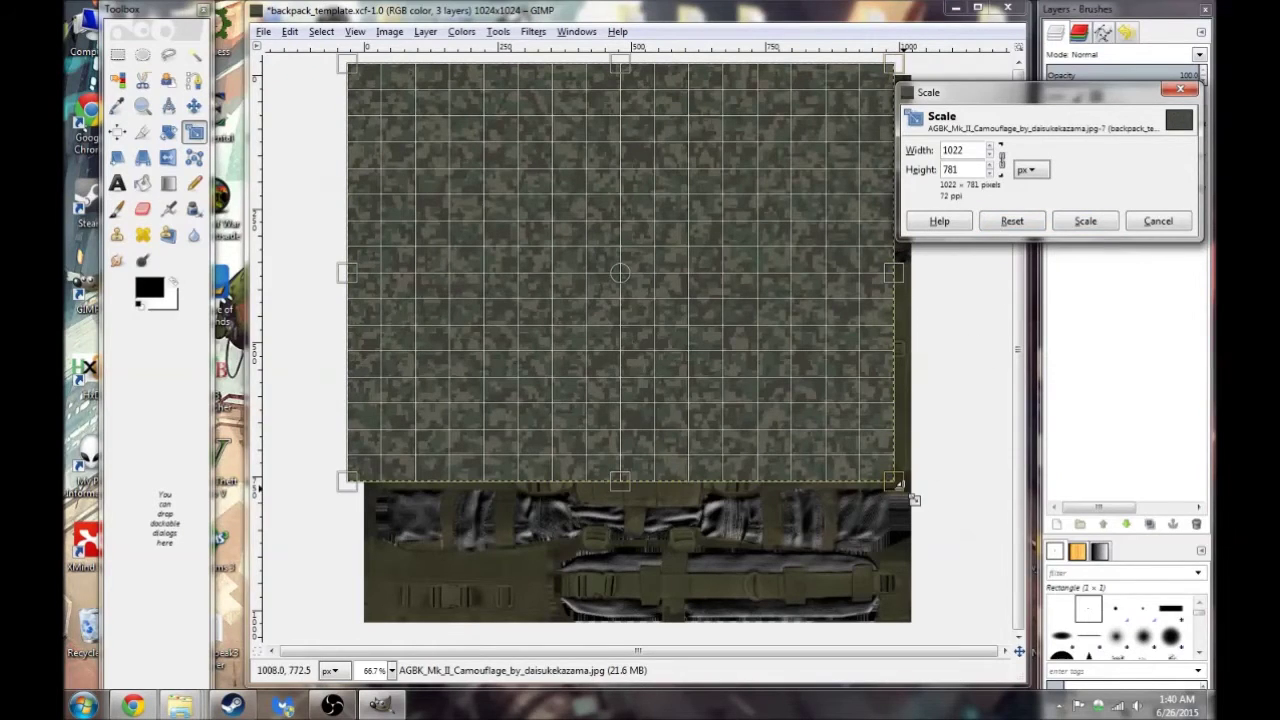
pyautogui.moveTo(896, 483); pyautogui.dragTo(913, 494)
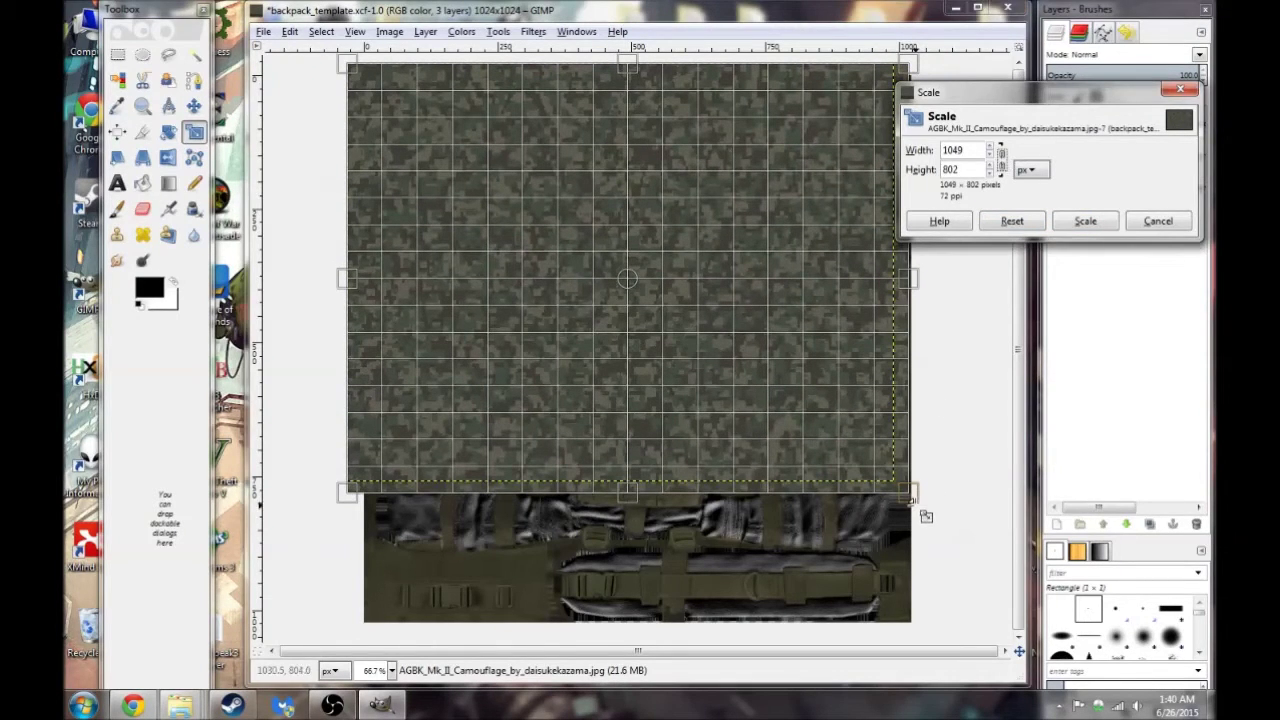
pyautogui.click(1012, 221)
pyautogui.moveTo(895, 488); pyautogui.dragTo(989, 636)
pyautogui.click(1087, 222)
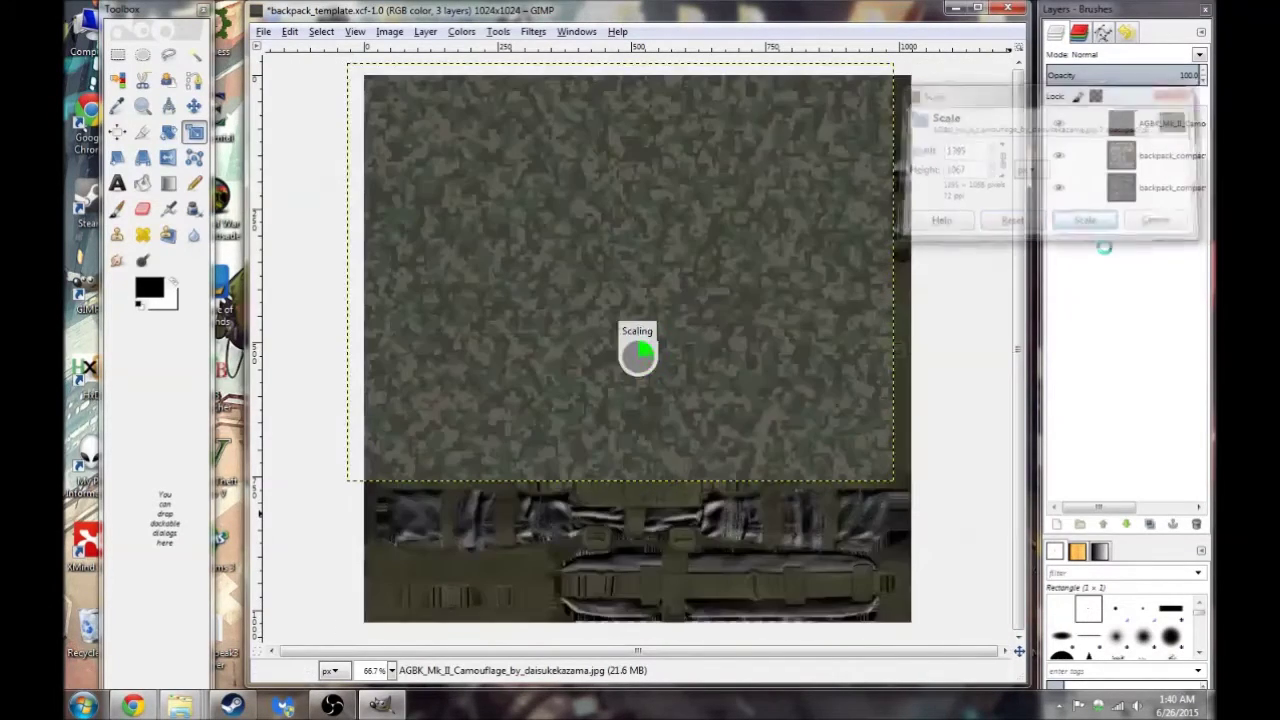
# - Place the camouflage layer between the two backpack layers and merge the upper backpack layer down into it
pyautogui.moveTo(1085, 123); pyautogui.dragTo(1160, 170)
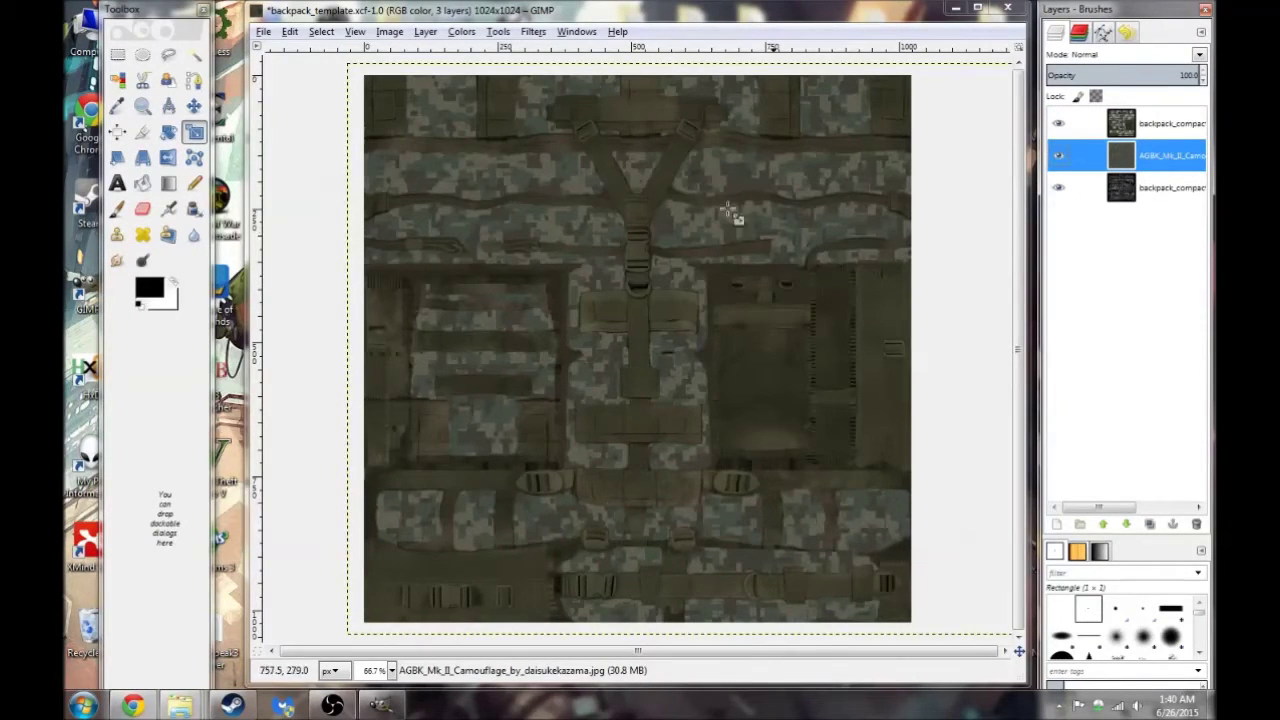
pyautogui.click(1130, 125)
pyautogui.click(425, 31)
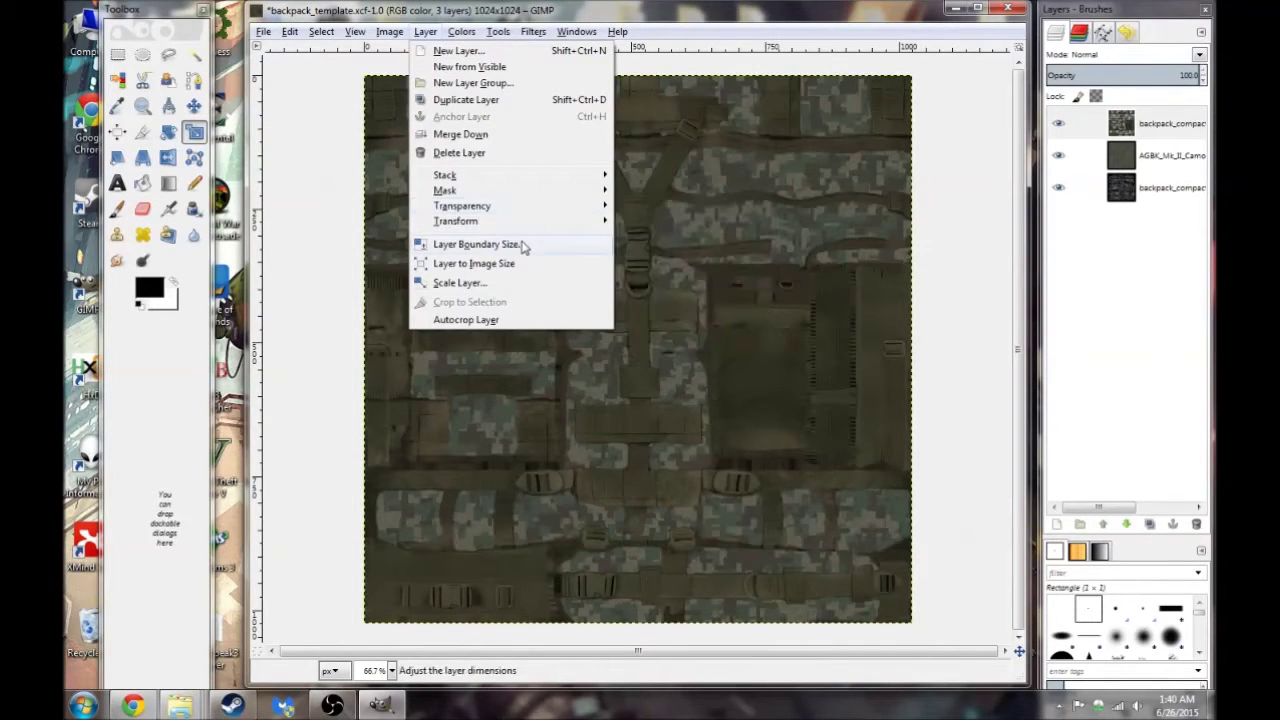
pyautogui.click(463, 137)
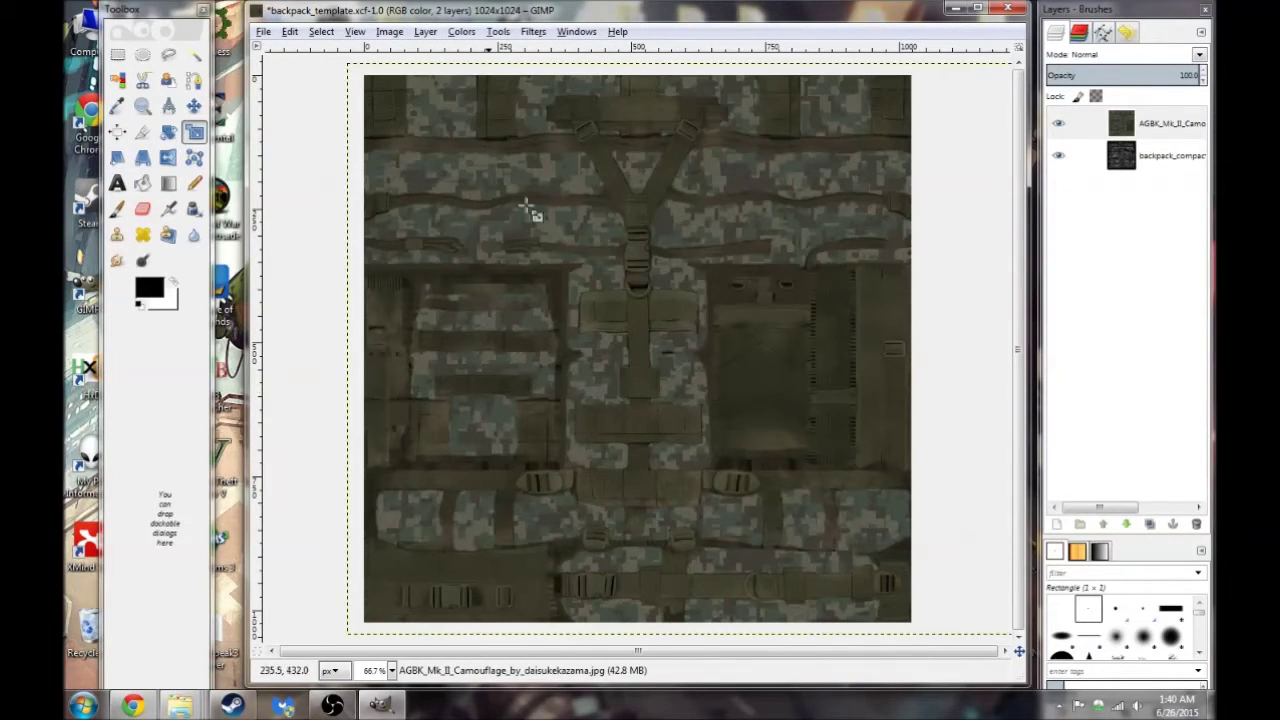
# - Try Color to Alpha on the merged camouflage layer with the medium grey 858585
pyautogui.click(1130, 123)
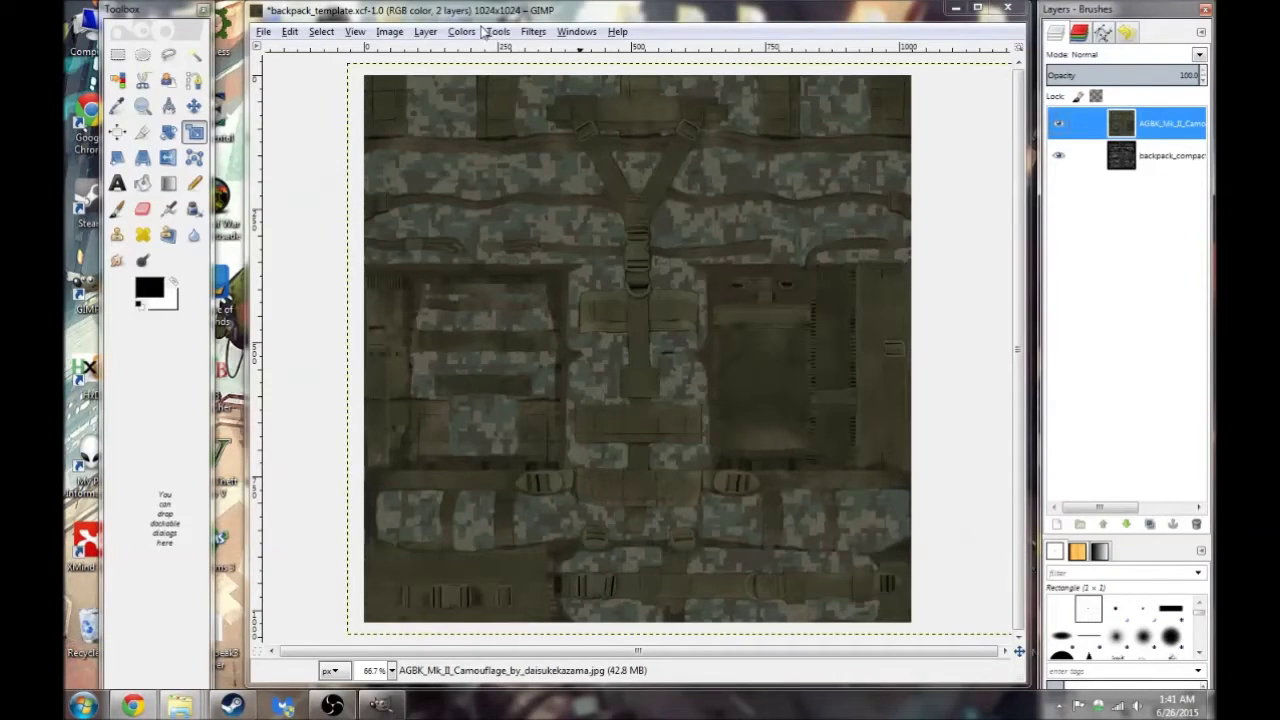
pyautogui.click(425, 31)
pyautogui.moveTo(580, 209)
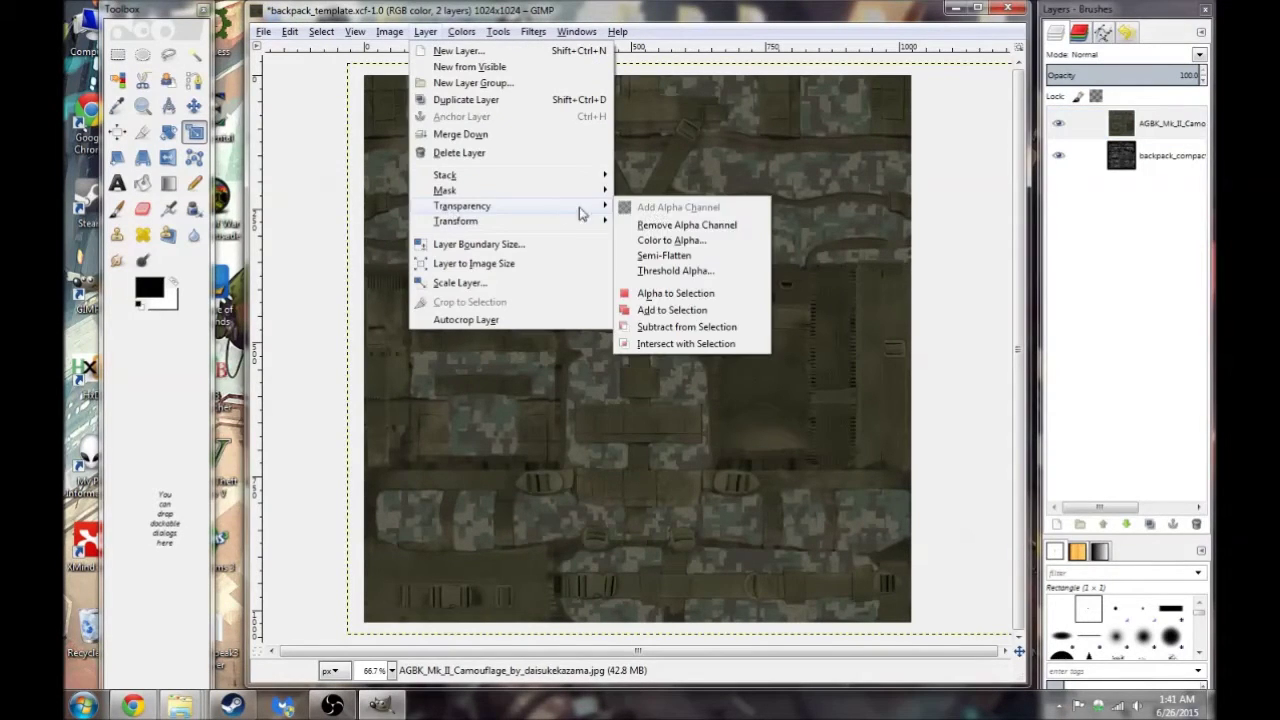
pyautogui.click(672, 241)
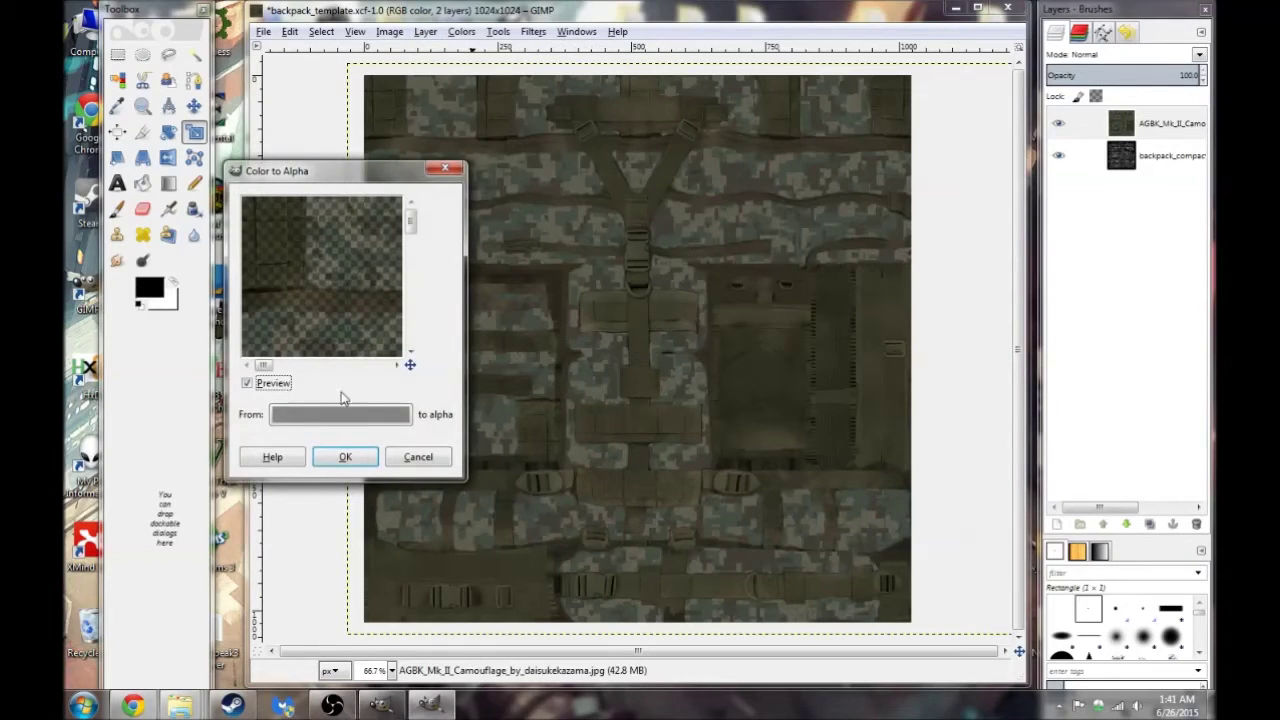
pyautogui.click(345, 457)
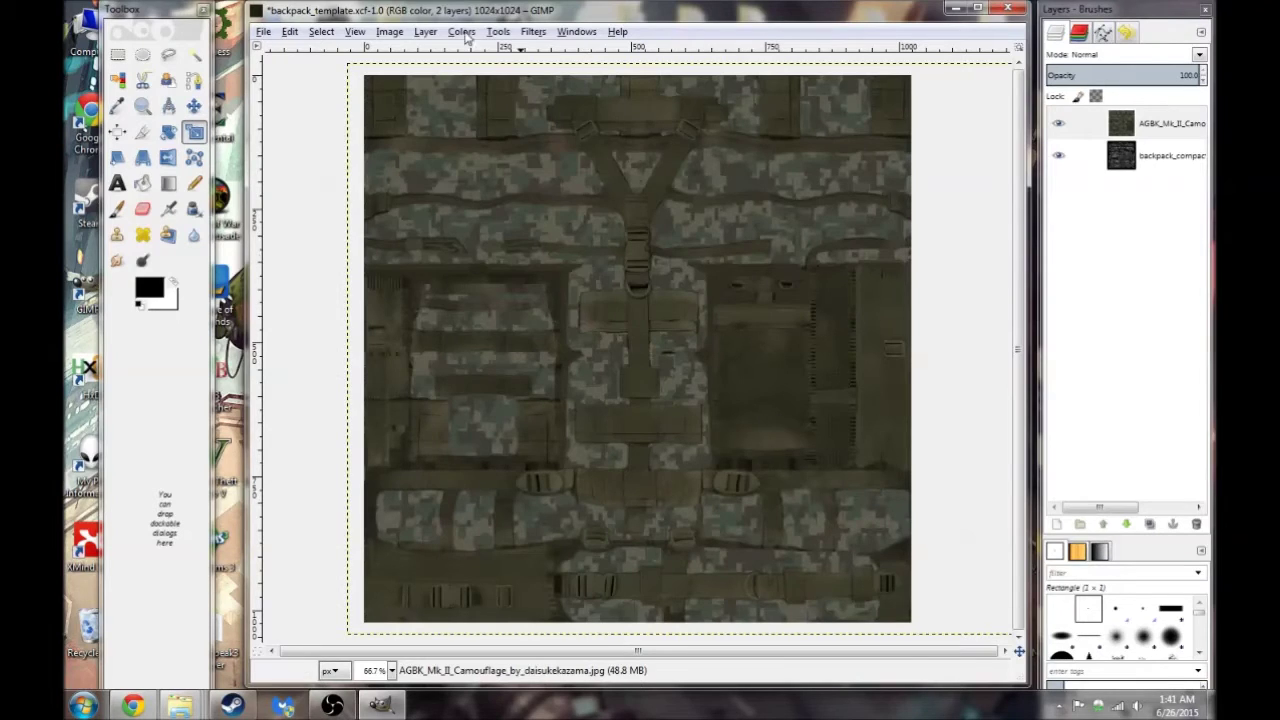
# - Try Color to Alpha on the merged camouflage layer with the light grey d0d0d0
pyautogui.click(425, 31)
pyautogui.moveTo(457, 36)
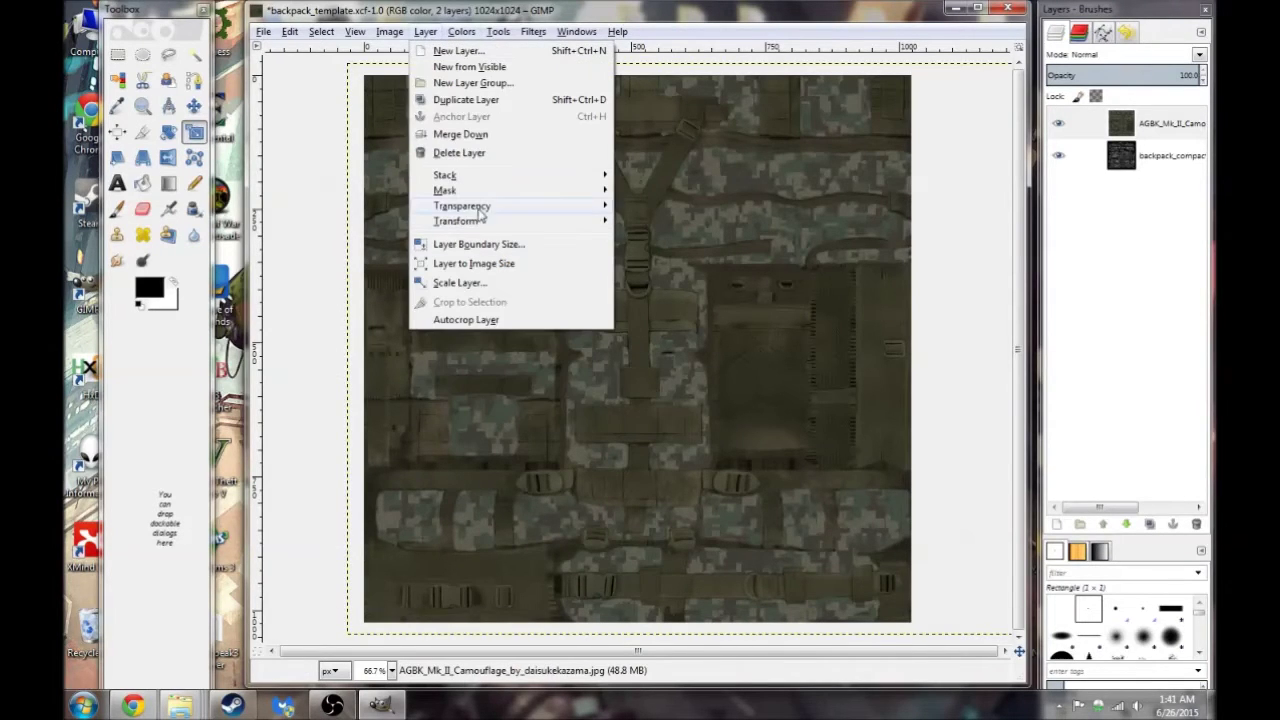
pyautogui.moveTo(576, 213)
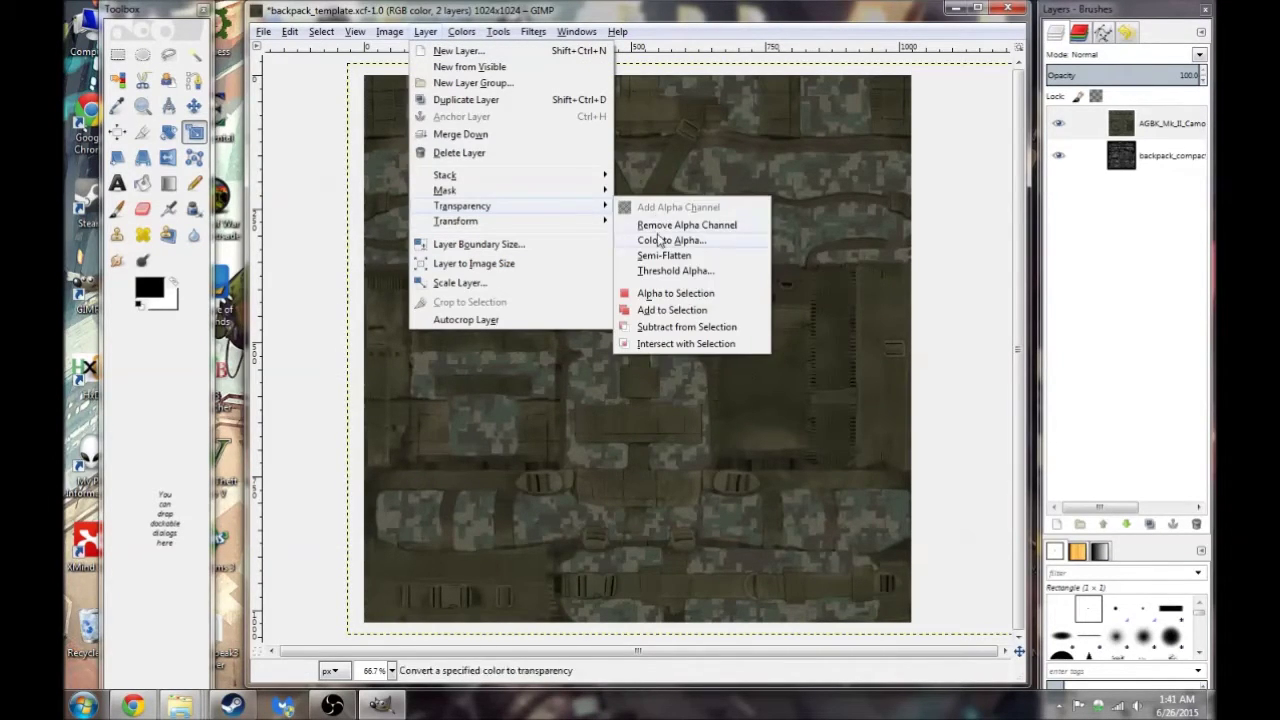
pyautogui.click(663, 236)
pyautogui.click(207, 268)
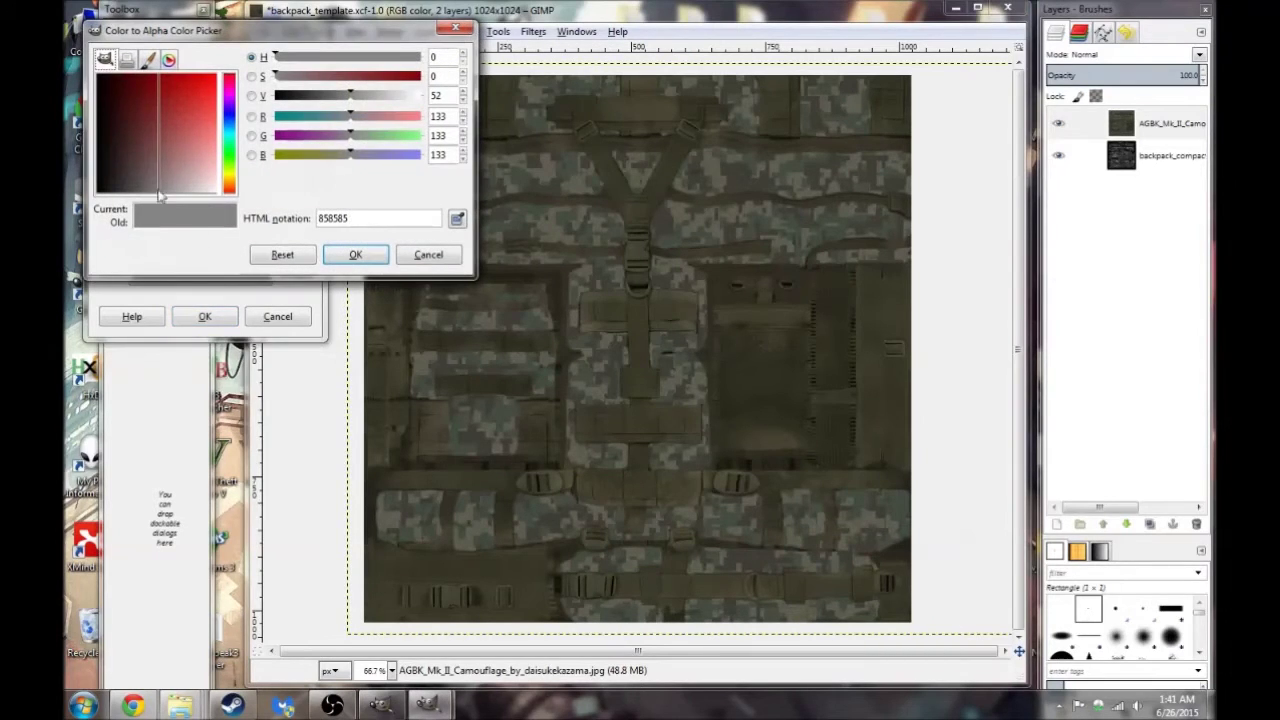
pyautogui.click(192, 110)
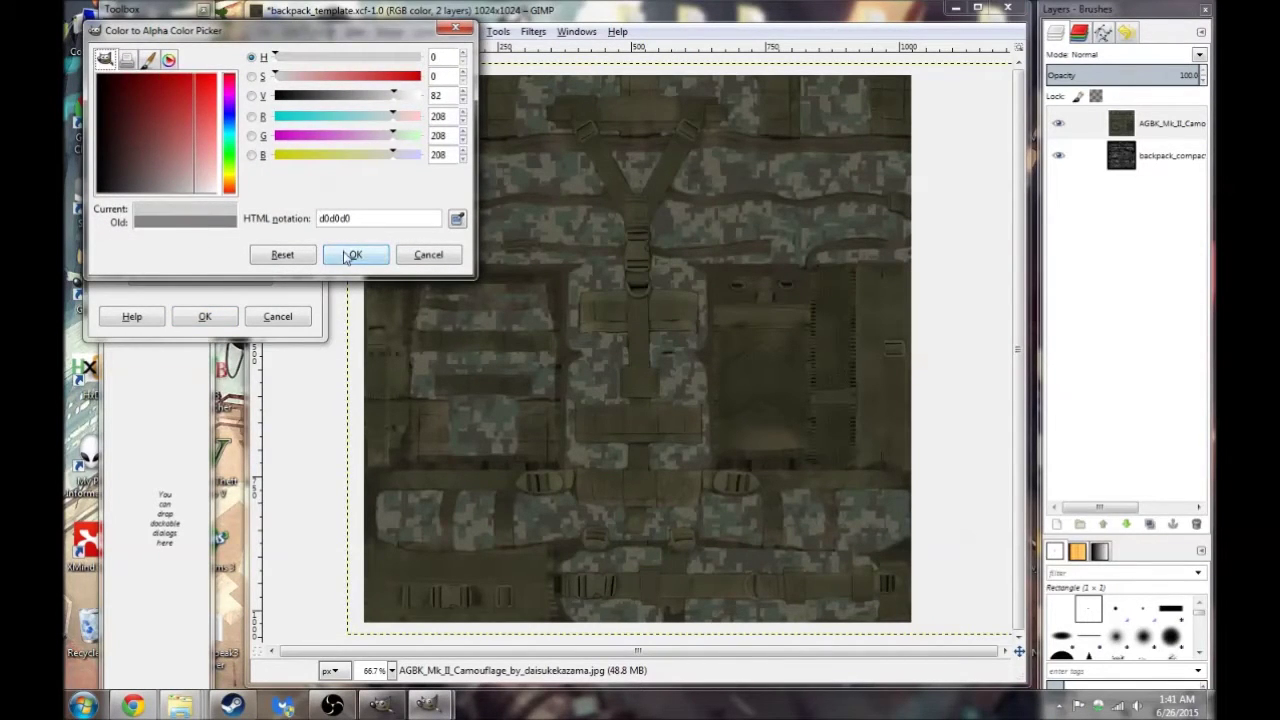
pyautogui.click(352, 254)
pyautogui.click(222, 316)
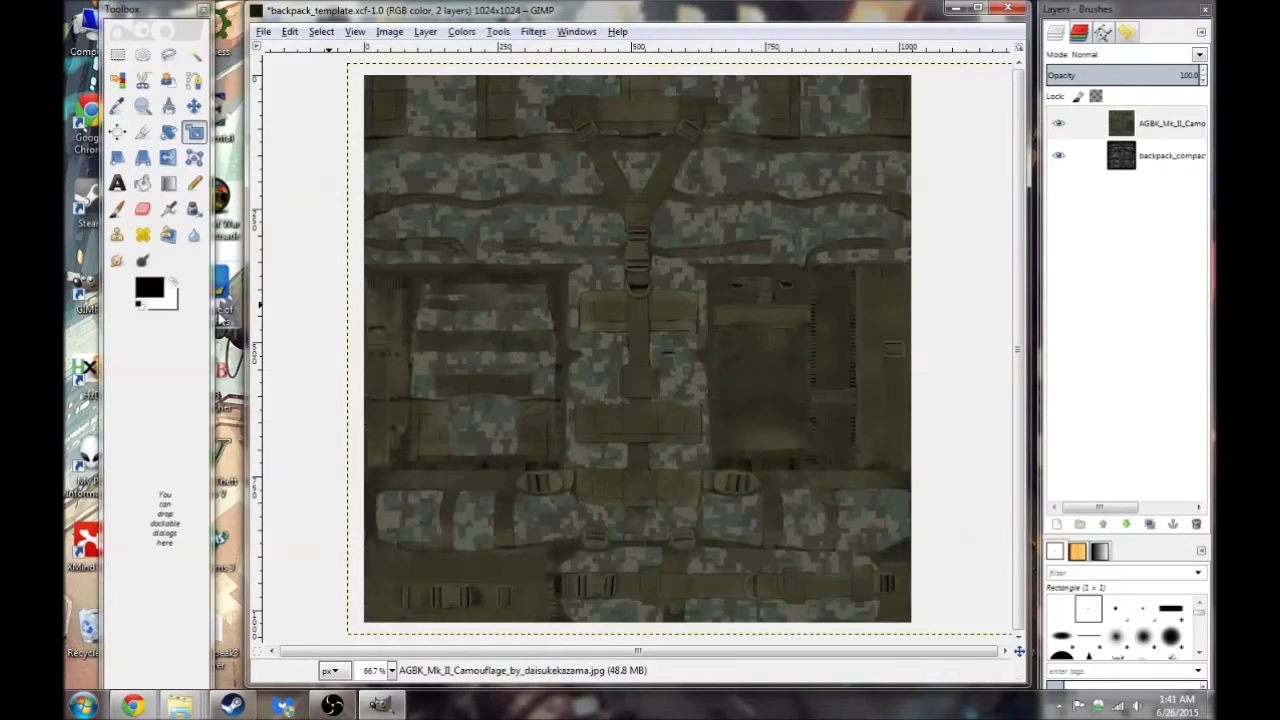
# - Try Color to Alpha on the merged camouflage layer with the very dark grey 2a2a2a
pyautogui.click(428, 31)
pyautogui.moveTo(472, 206)
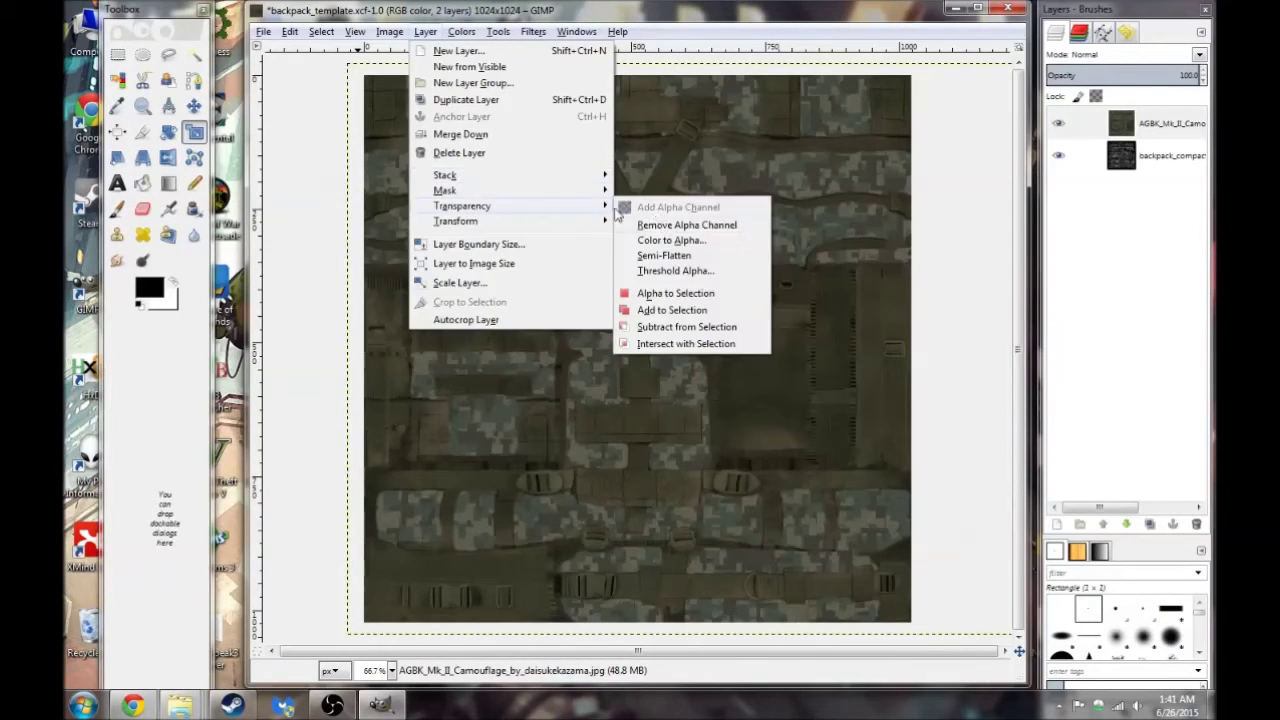
pyautogui.click(650, 240)
pyautogui.click(222, 294)
pyautogui.click(148, 232)
pyautogui.moveTo(158, 258); pyautogui.dragTo(158, 260)
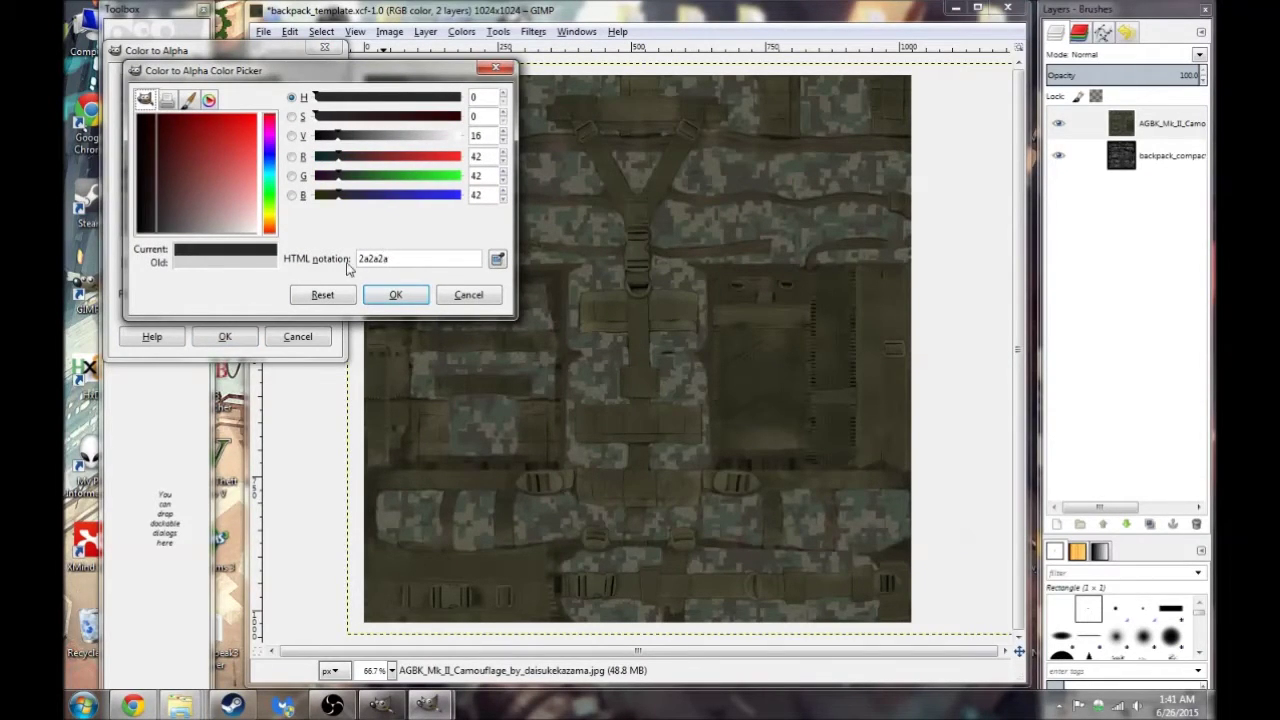
pyautogui.click(396, 294)
pyautogui.click(225, 336)
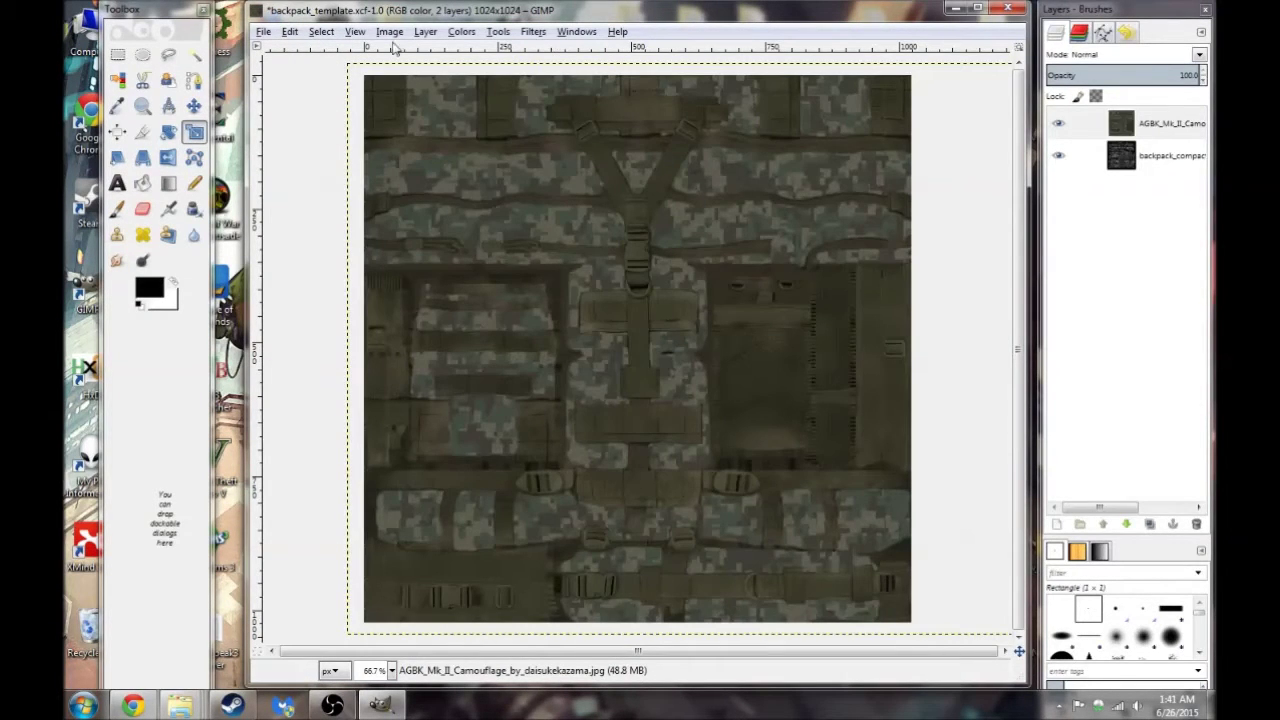
# - Try Color to Alpha on the merged camouflage layer with the grey 5e5e5e
pyautogui.click(425, 31)
pyautogui.moveTo(450, 206)
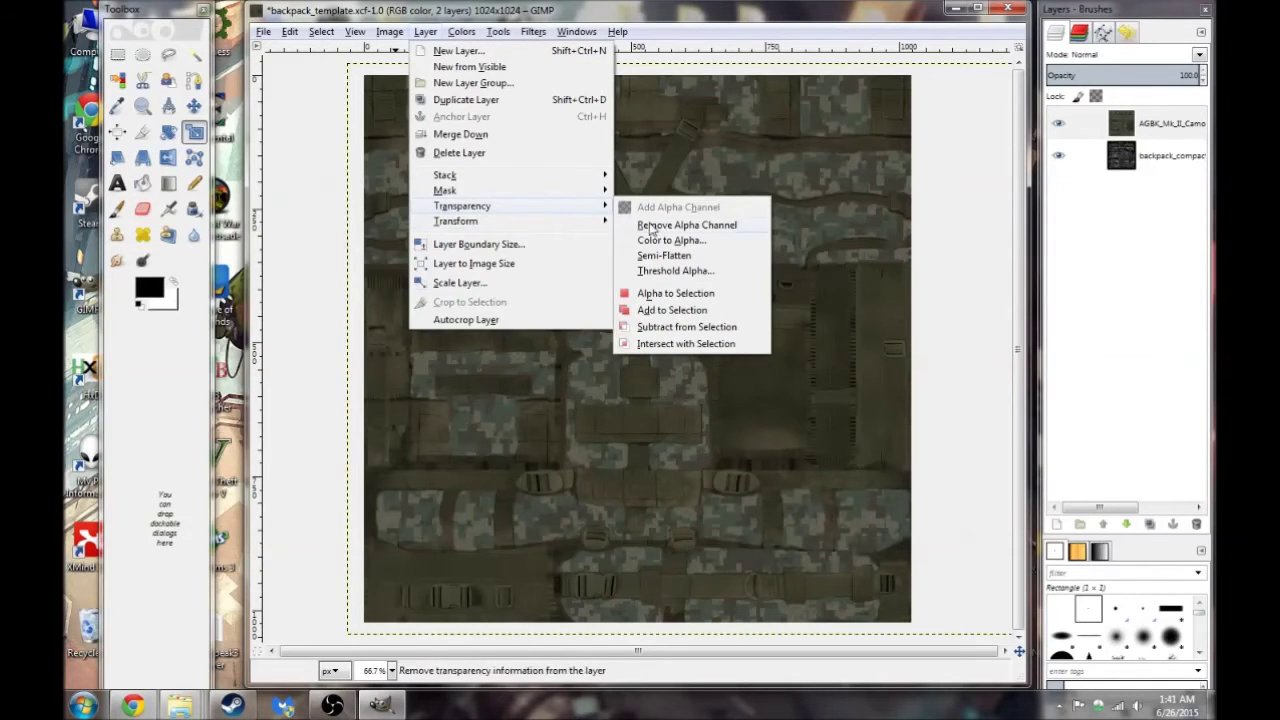
pyautogui.click(660, 242)
pyautogui.click(236, 333)
pyautogui.moveTo(229, 273); pyautogui.dragTo(223, 297)
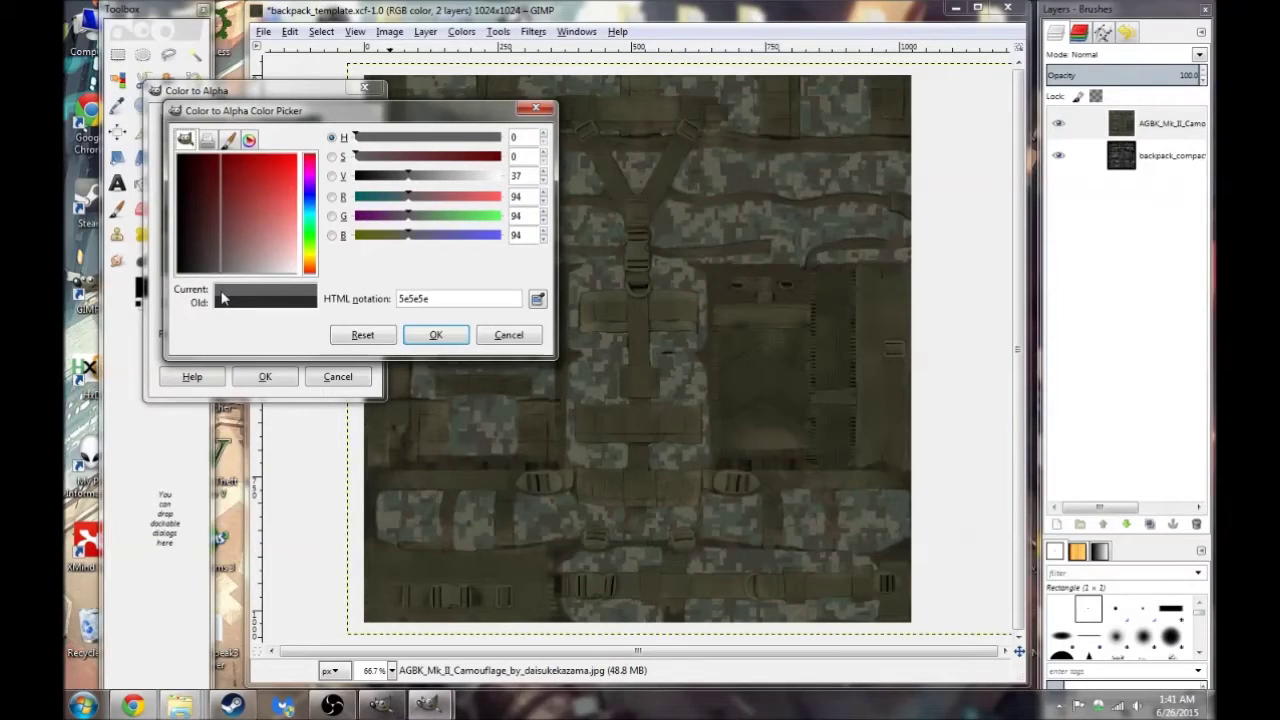
pyautogui.click(435, 334)
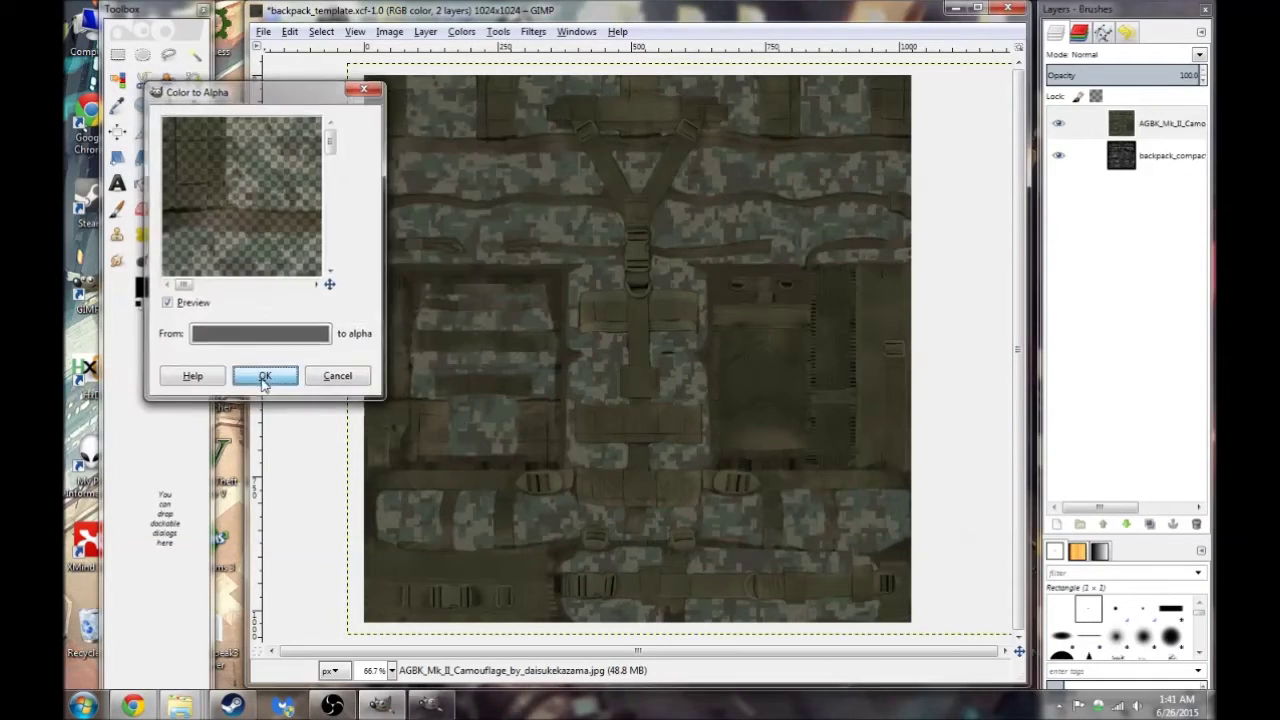
pyautogui.click(265, 376)
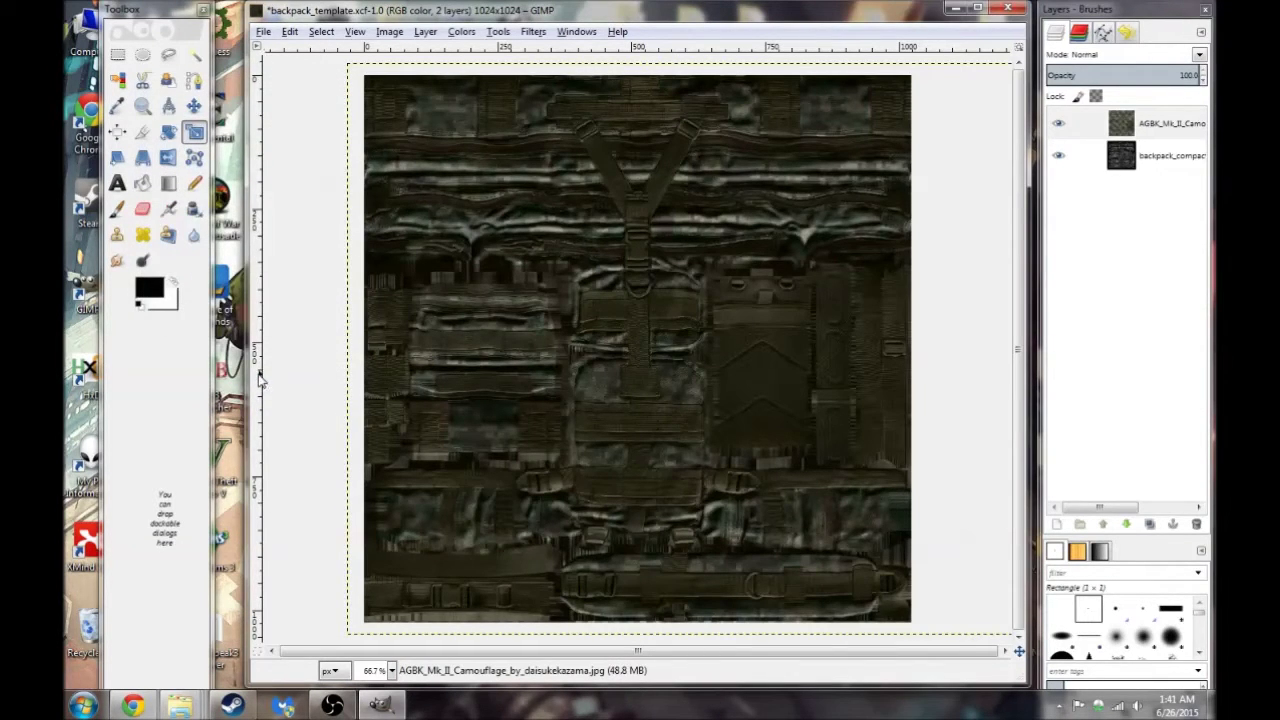
# - Apply Color to Alpha to the merged camouflage layer with the dark grey 464646
pyautogui.click(461, 31)
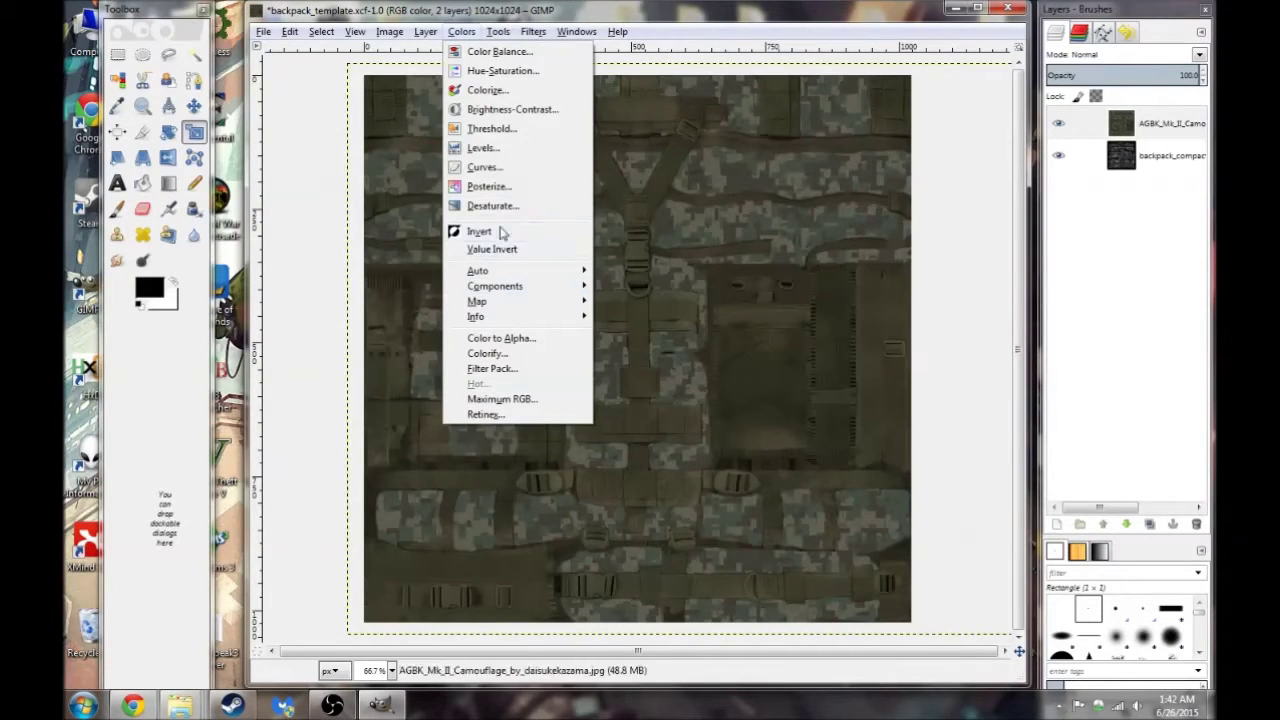
pyautogui.moveTo(425, 31)
pyautogui.moveTo(515, 207)
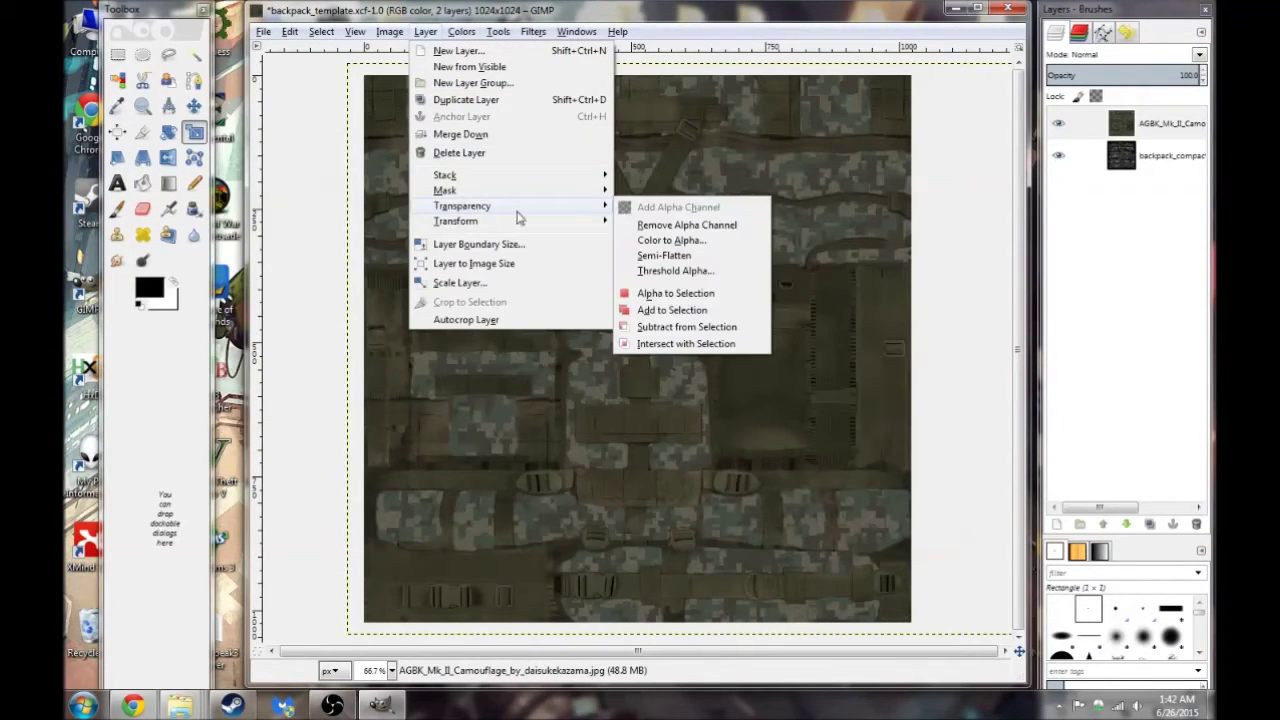
pyautogui.click(640, 240)
pyautogui.click(296, 382)
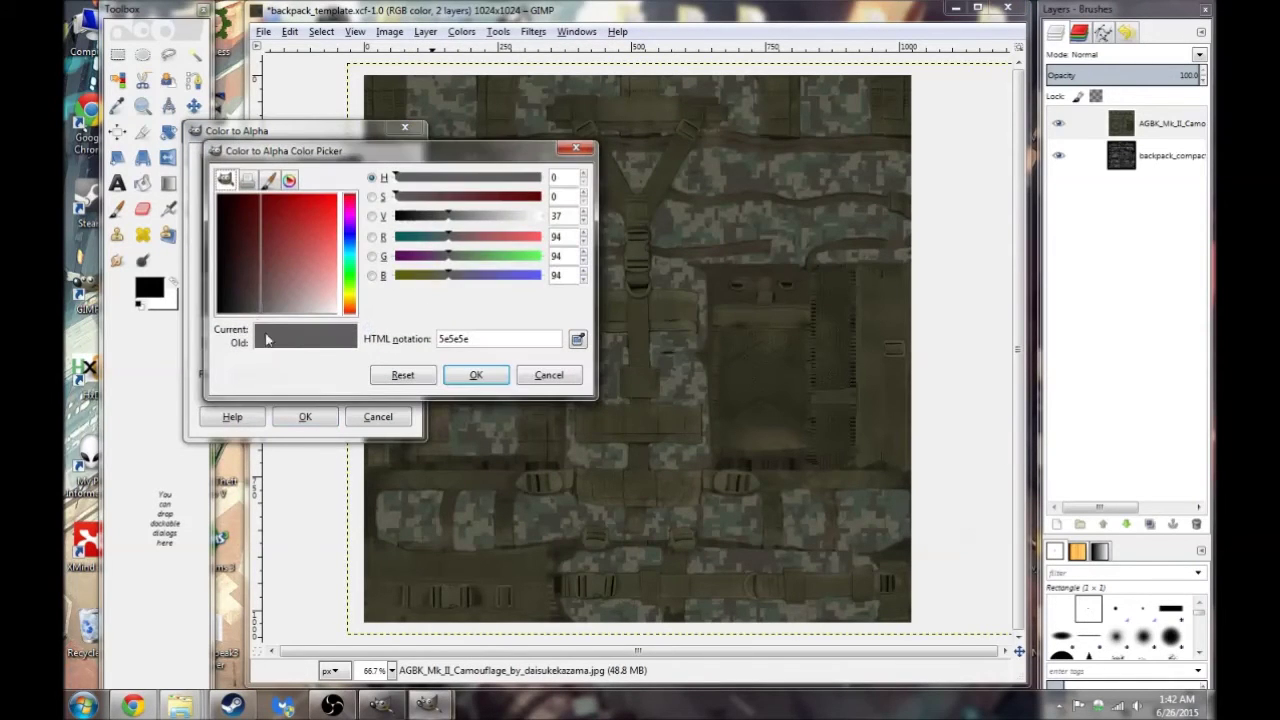
pyautogui.moveTo(252, 316); pyautogui.dragTo(252, 326)
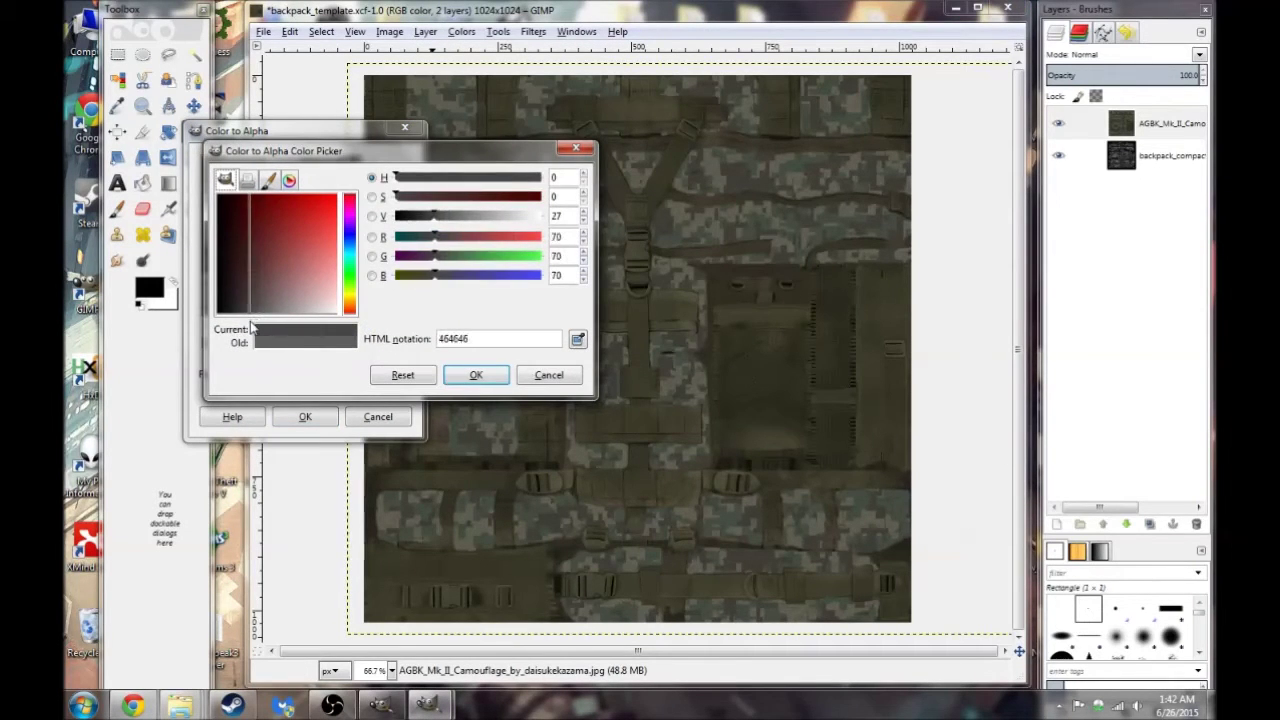
pyautogui.click(476, 375)
pyautogui.click(306, 417)
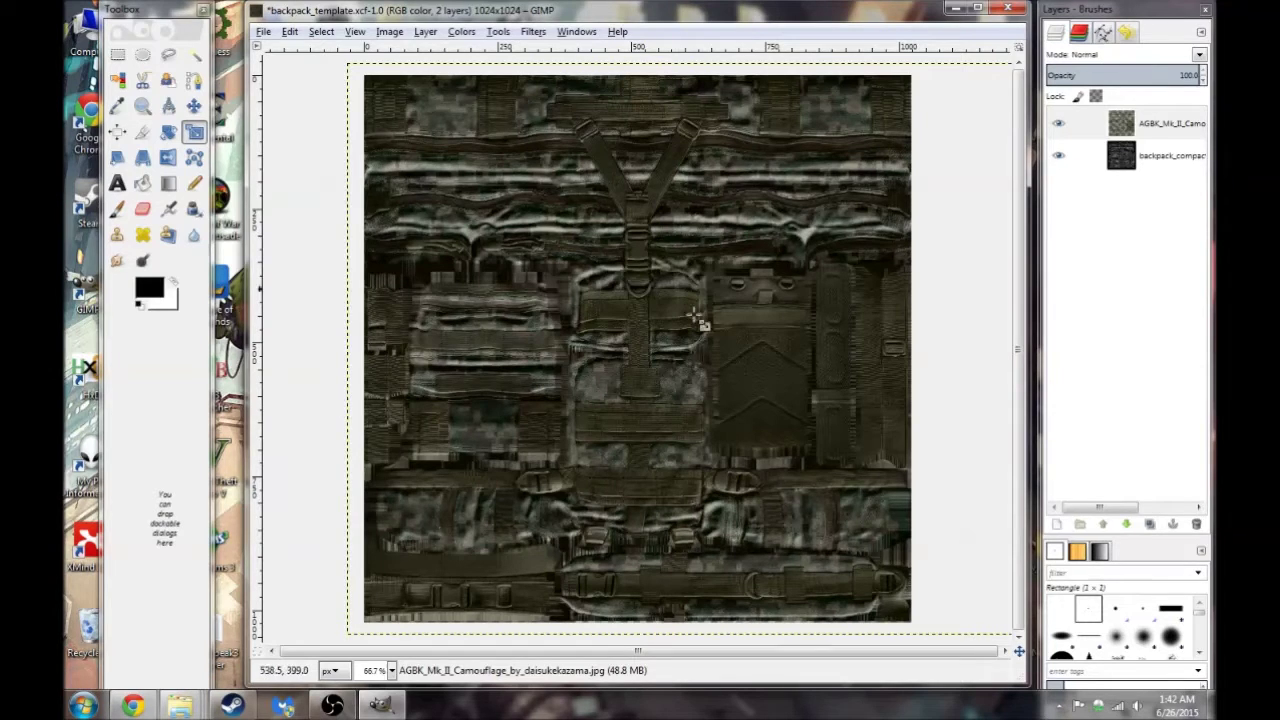
pyautogui.click(461, 31)
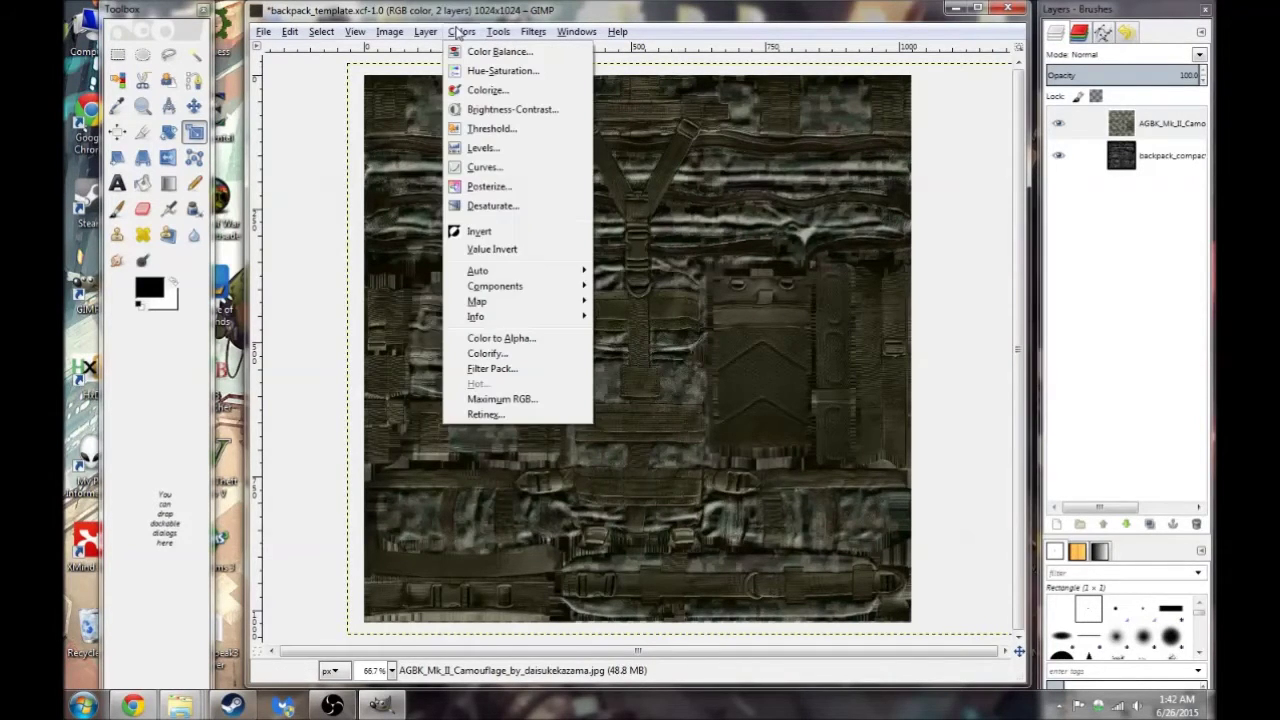
pyautogui.click(490, 106)
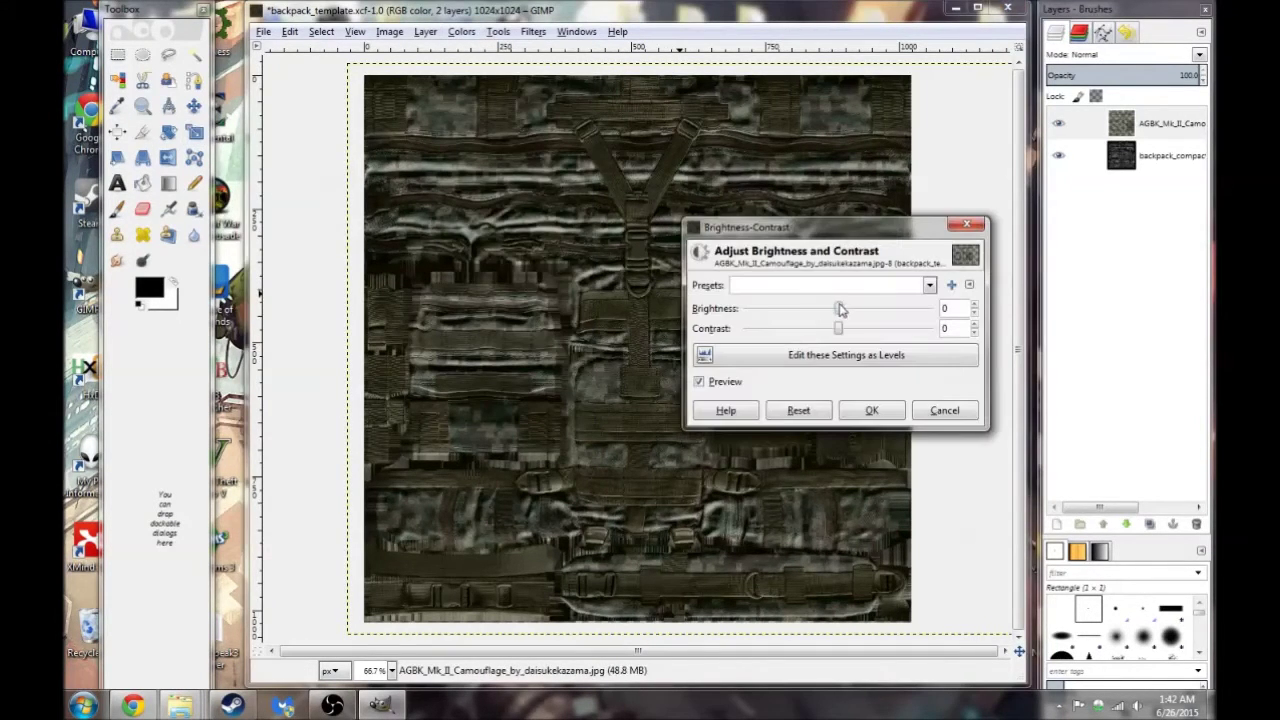
pyautogui.moveTo(837, 330)
pyautogui.mouseDown()
pyautogui.moveTo(876, 331)
pyautogui.moveTo(836, 332)
pyautogui.mouseUp()
pyautogui.click(800, 411)
pyautogui.click(944, 411)
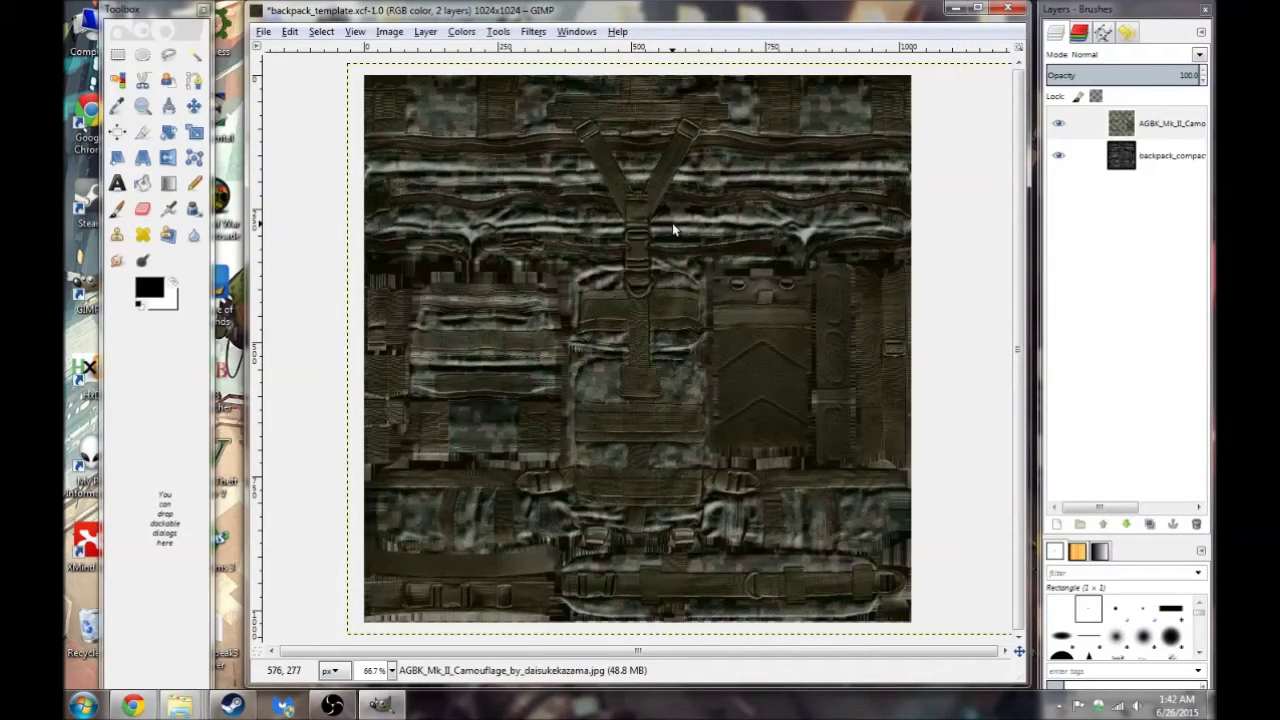
# - Undo the last Color to Alpha and the layer merge before it
pyautogui.hotkey('ctrl', 'z')
pyautogui.hotkey('ctrl', 'z')
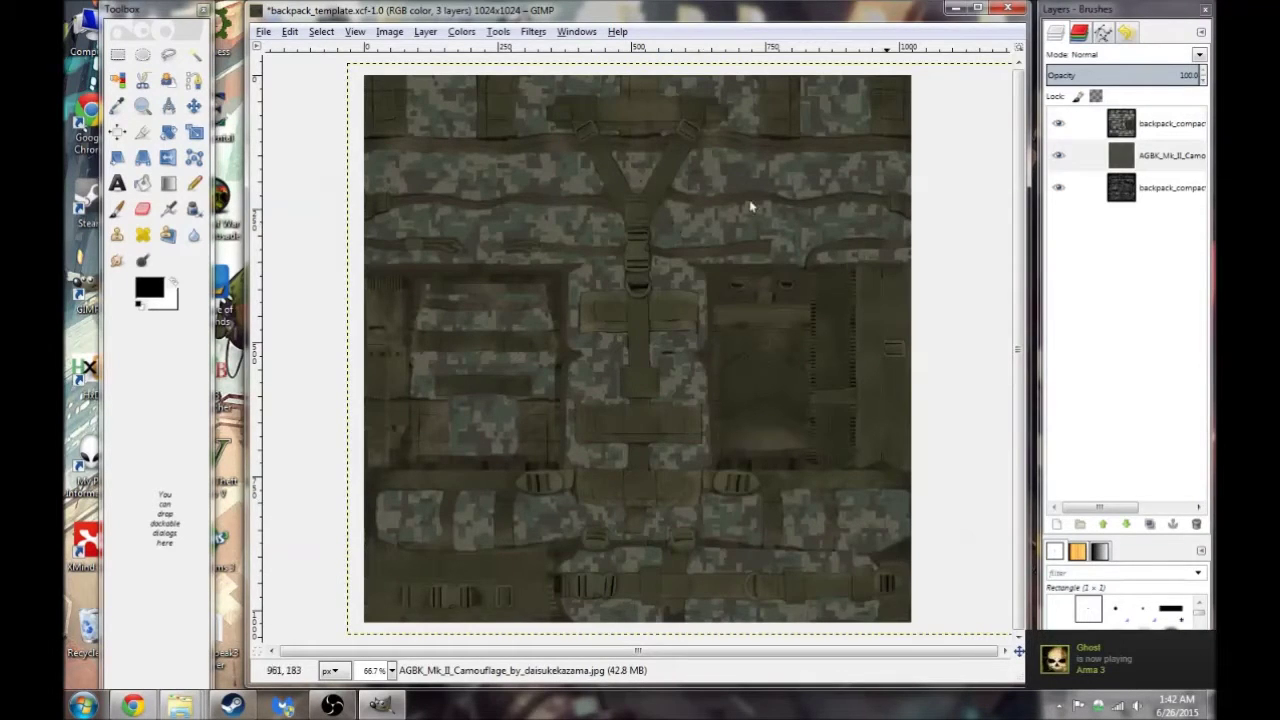
# - Darken the AGBK_Mk_II camouflage layer with Brightness-Contrast, using brightness -50 and contrast 10
pyautogui.click(1082, 155)
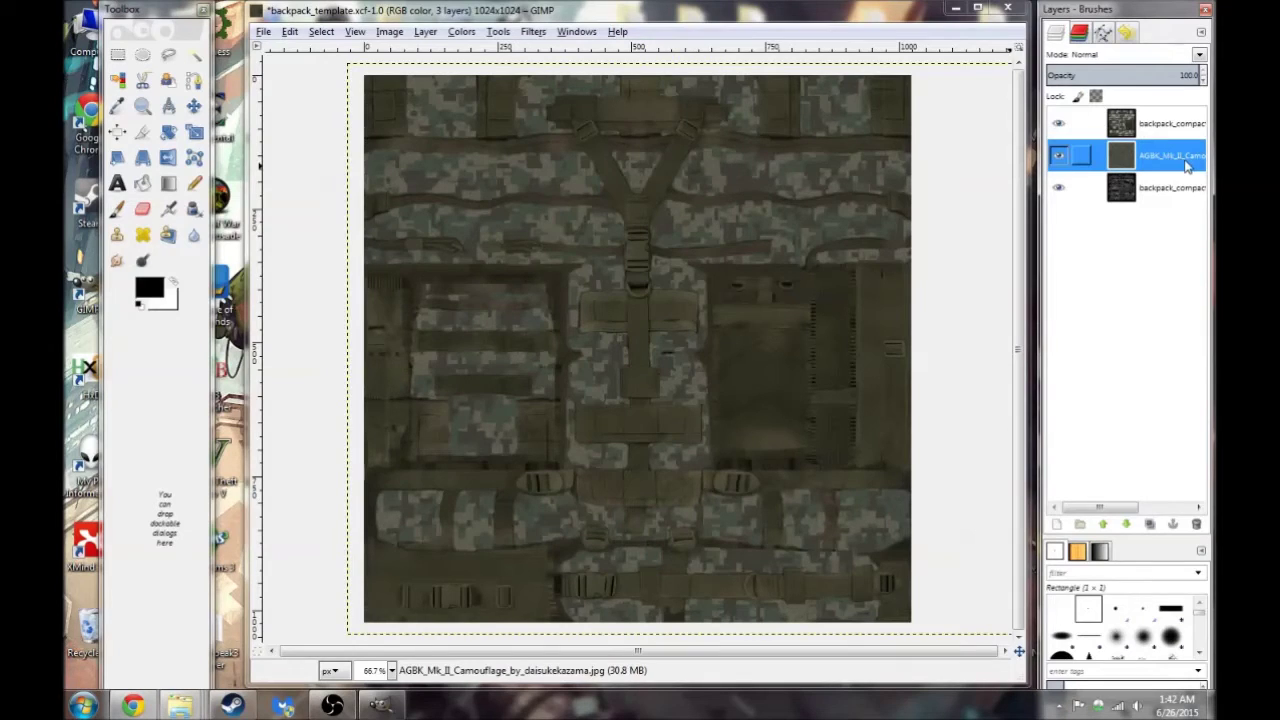
pyautogui.click(462, 32)
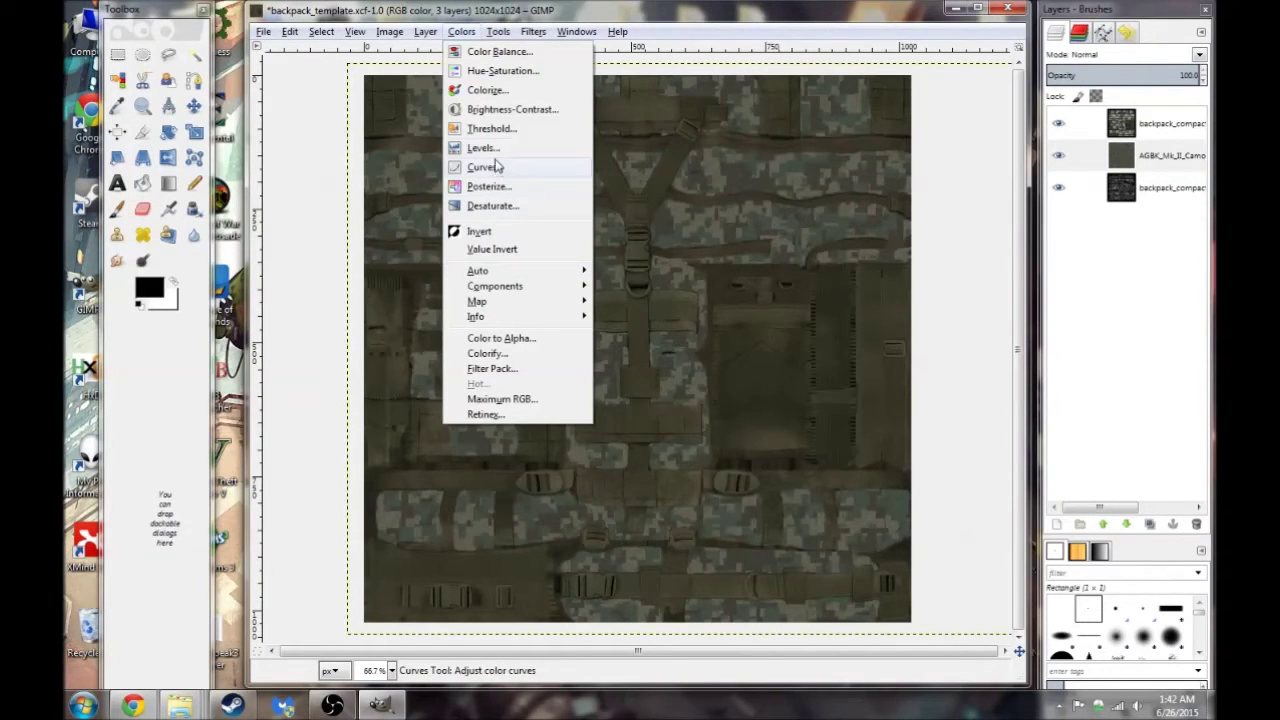
pyautogui.click(524, 112)
pyautogui.moveTo(836, 309); pyautogui.dragTo(805, 315)
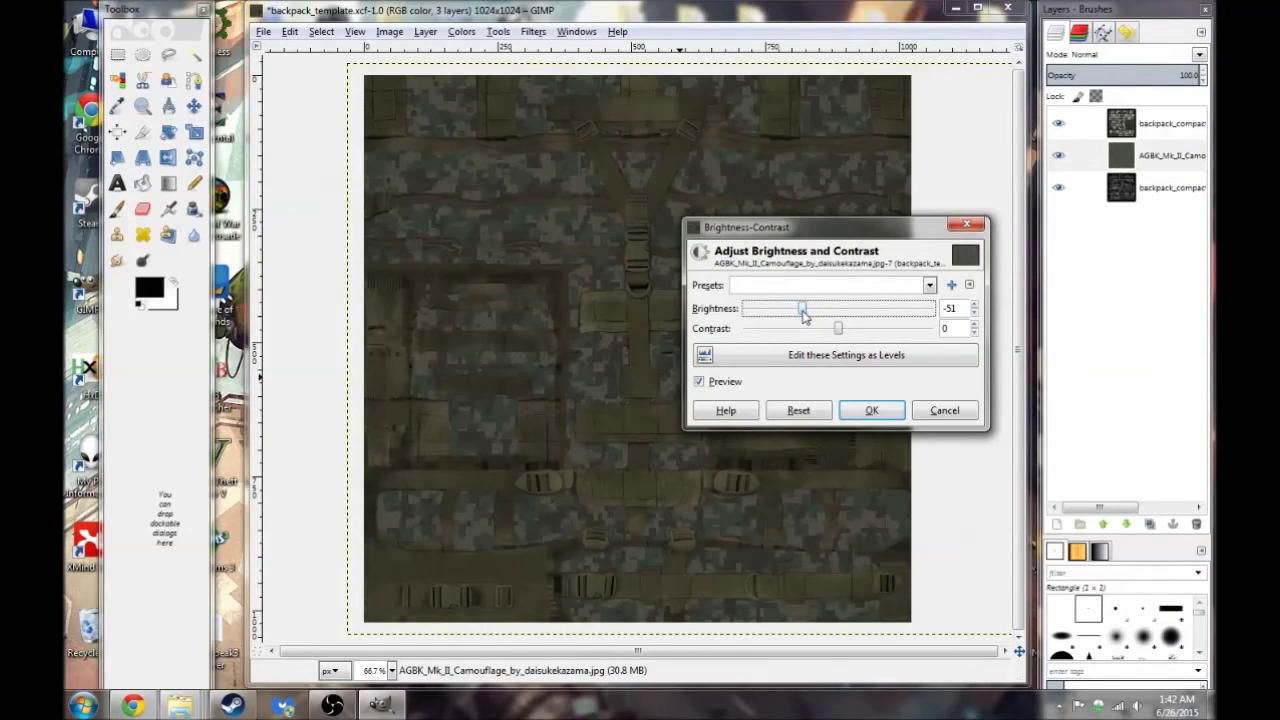
pyautogui.moveTo(803, 315); pyautogui.dragTo(848, 333)
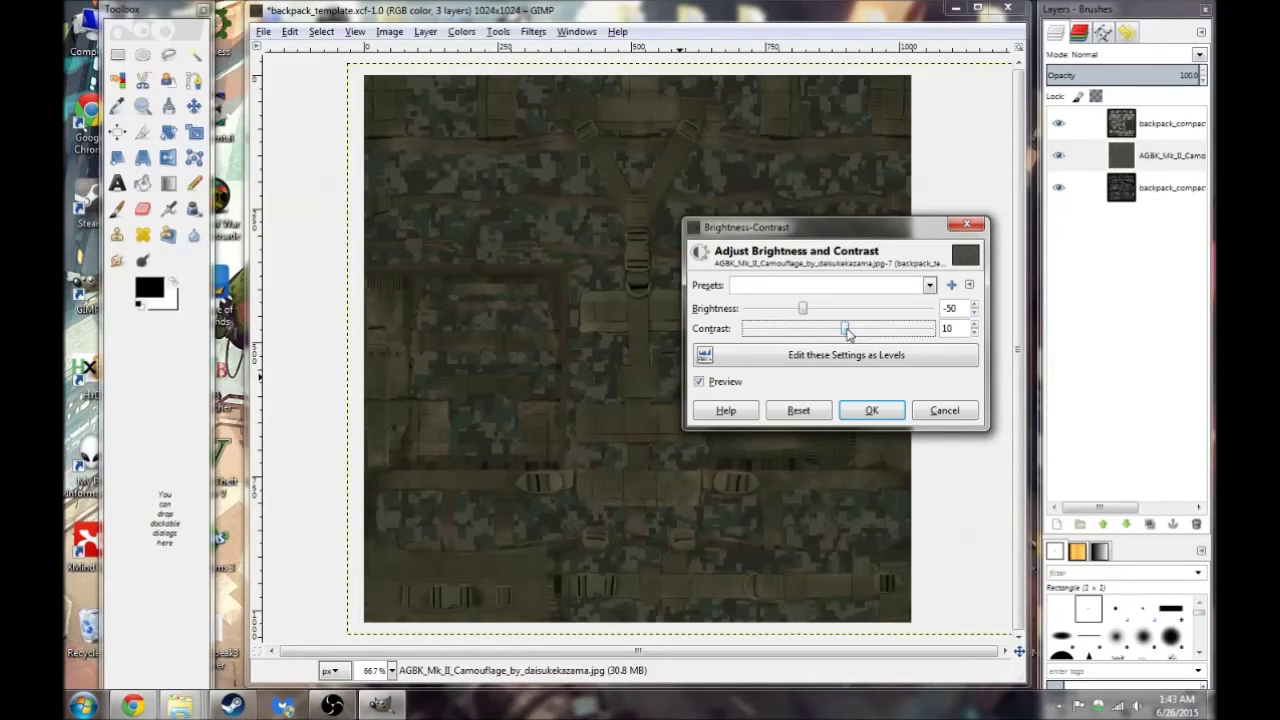
pyautogui.click(868, 410)
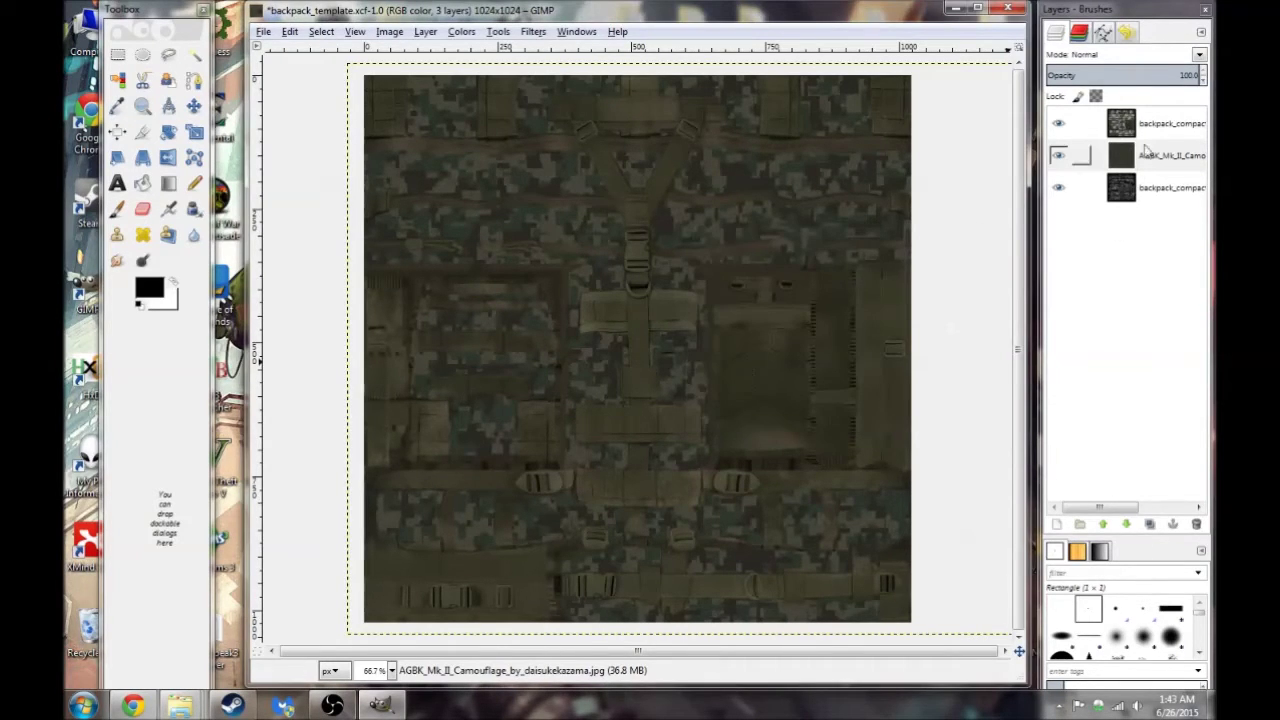
# - Merge the topmost backpack layer down onto the camouflage layer
pyautogui.click(1176, 123)
pyautogui.rightClick(1140, 123)
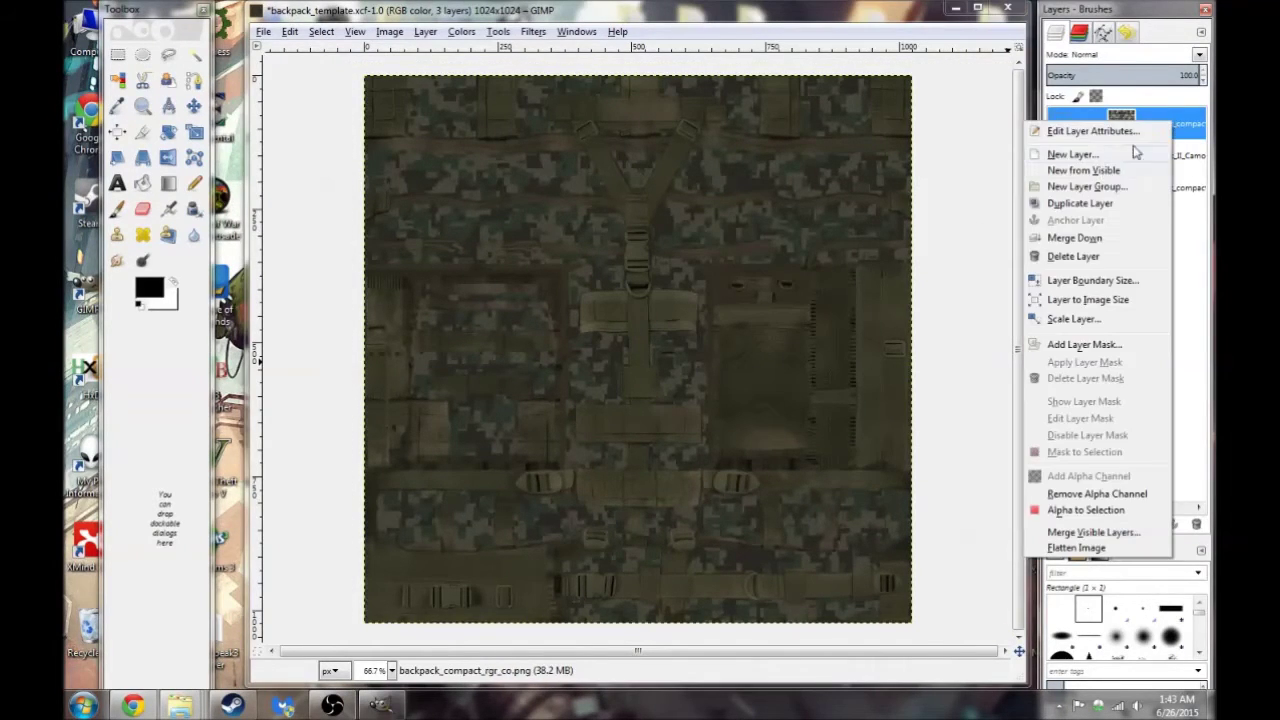
pyautogui.click(1080, 252)
# - Try Color to Alpha on the merged camouflage layer with the preset dark grey
pyautogui.click(430, 33)
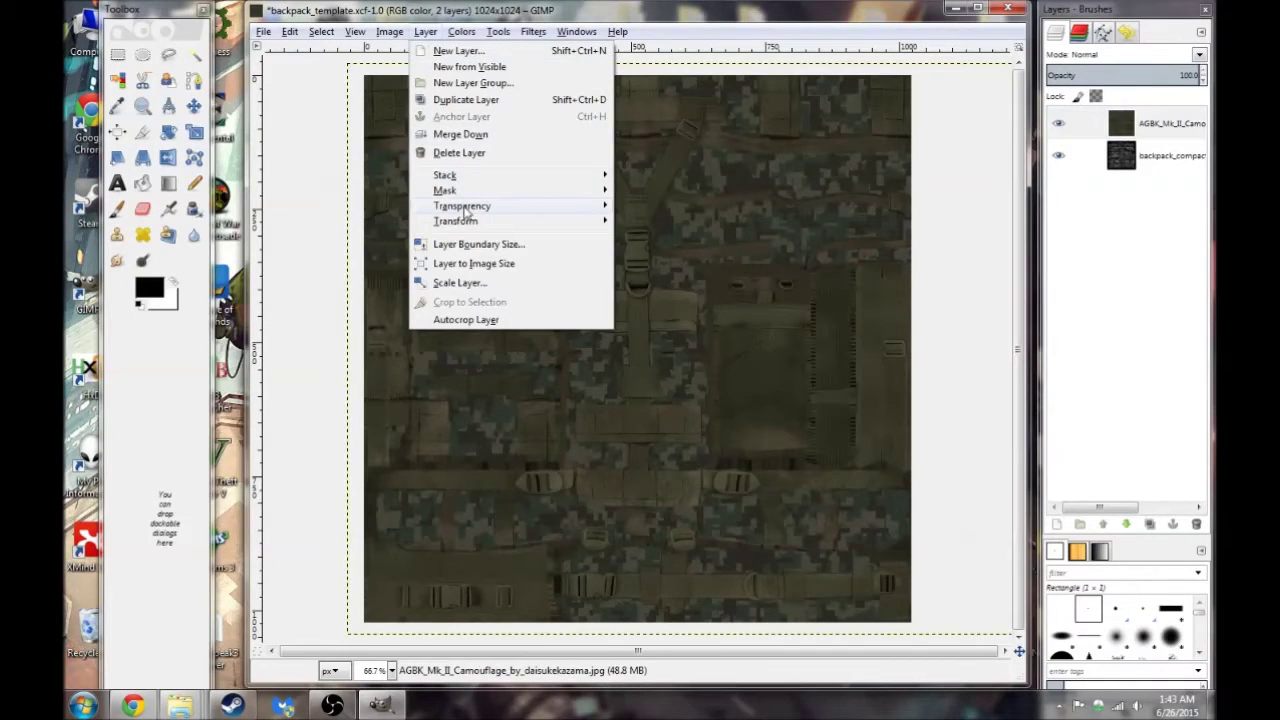
pyautogui.moveTo(555, 213)
pyautogui.click(678, 241)
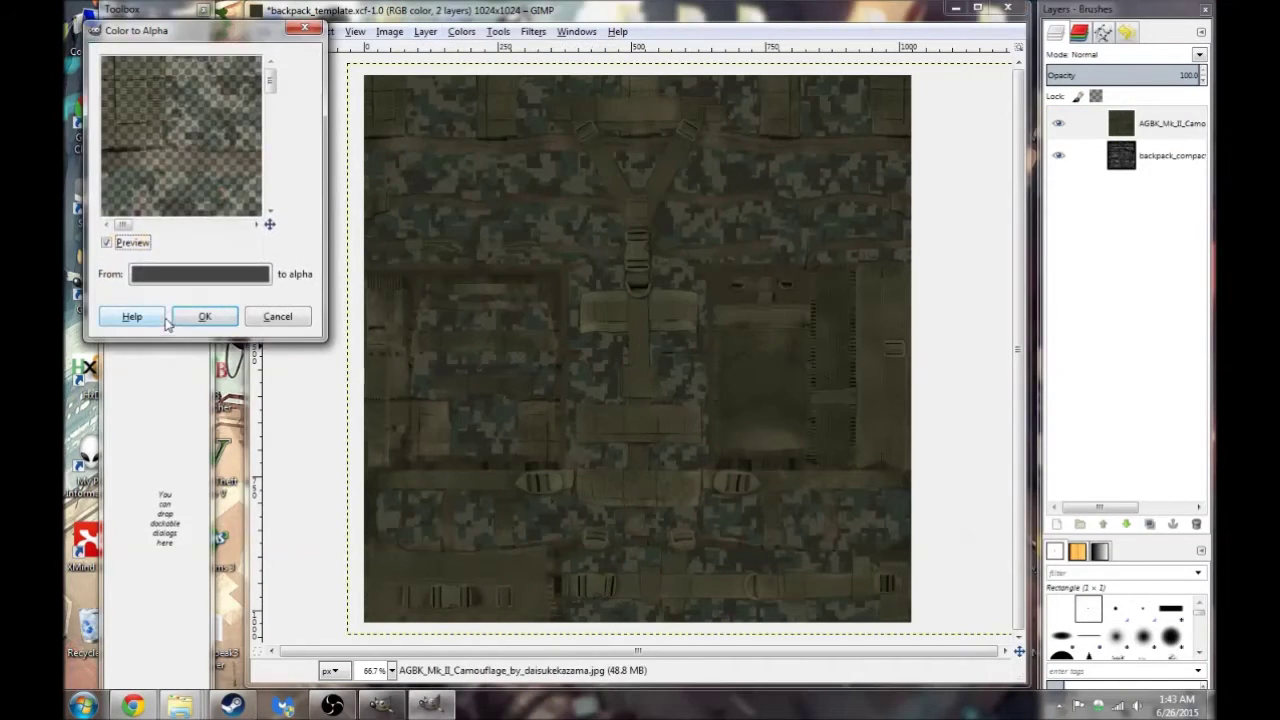
pyautogui.click(204, 317)
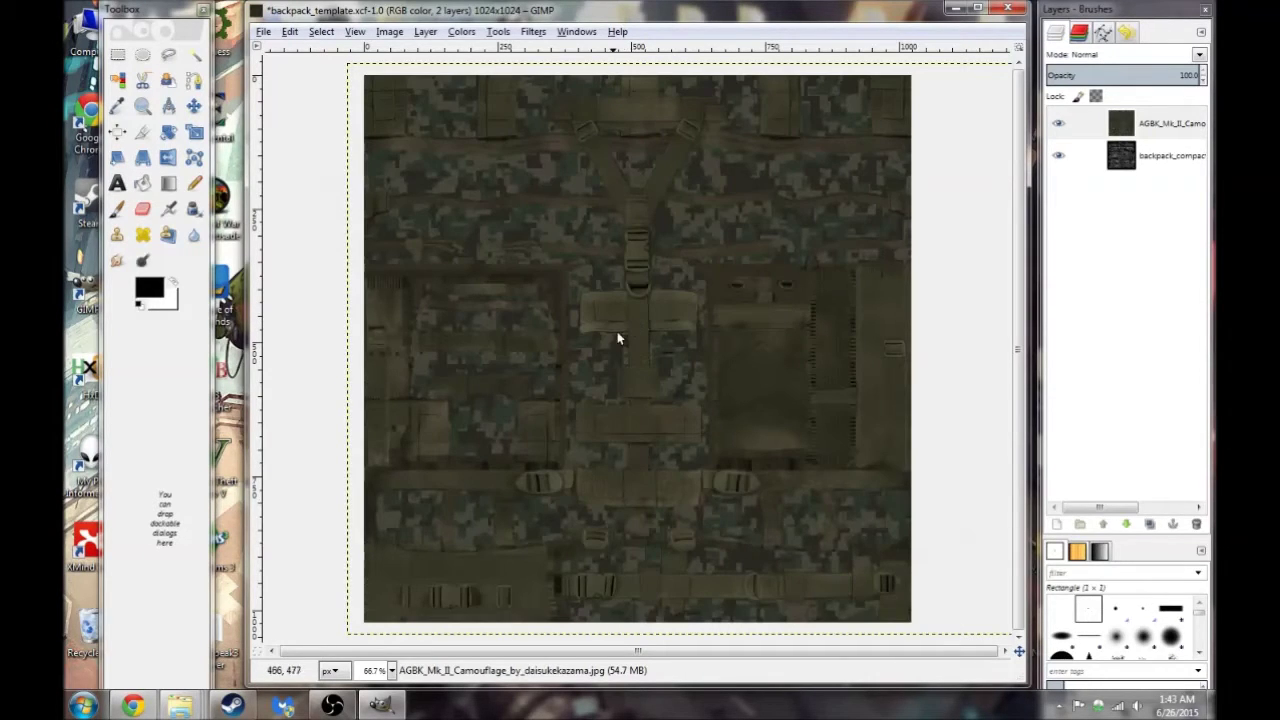
# - Try Color to Alpha on the merged camouflage layer again, checking its source colour 444444 in the colour picker
pyautogui.click(426, 32)
pyautogui.moveTo(460, 206)
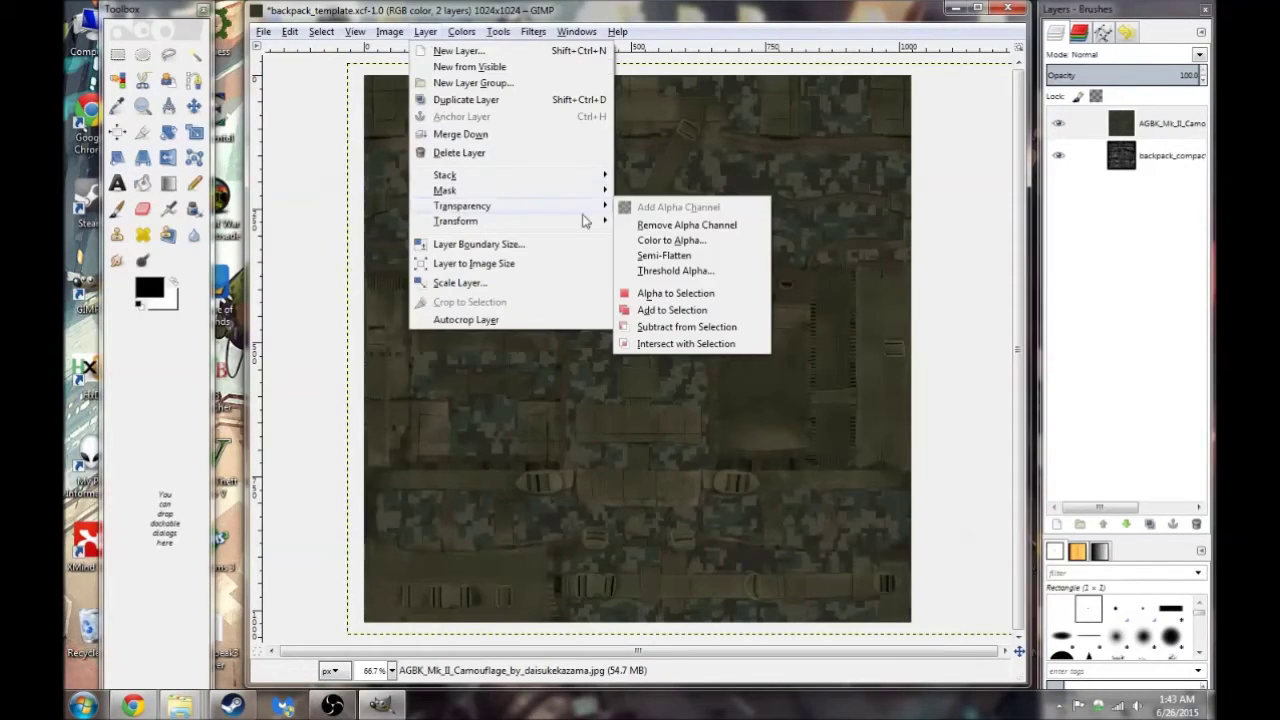
pyautogui.click(660, 240)
pyautogui.click(218, 292)
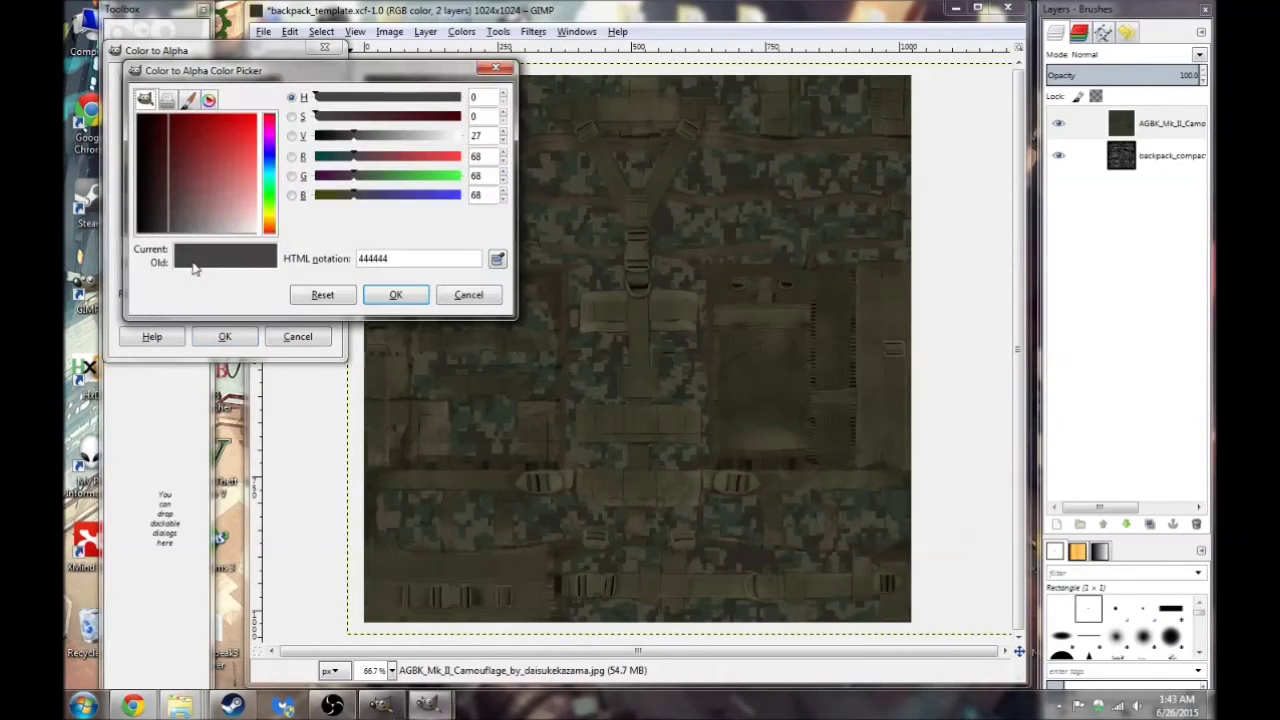
pyautogui.click(396, 294)
pyautogui.click(225, 336)
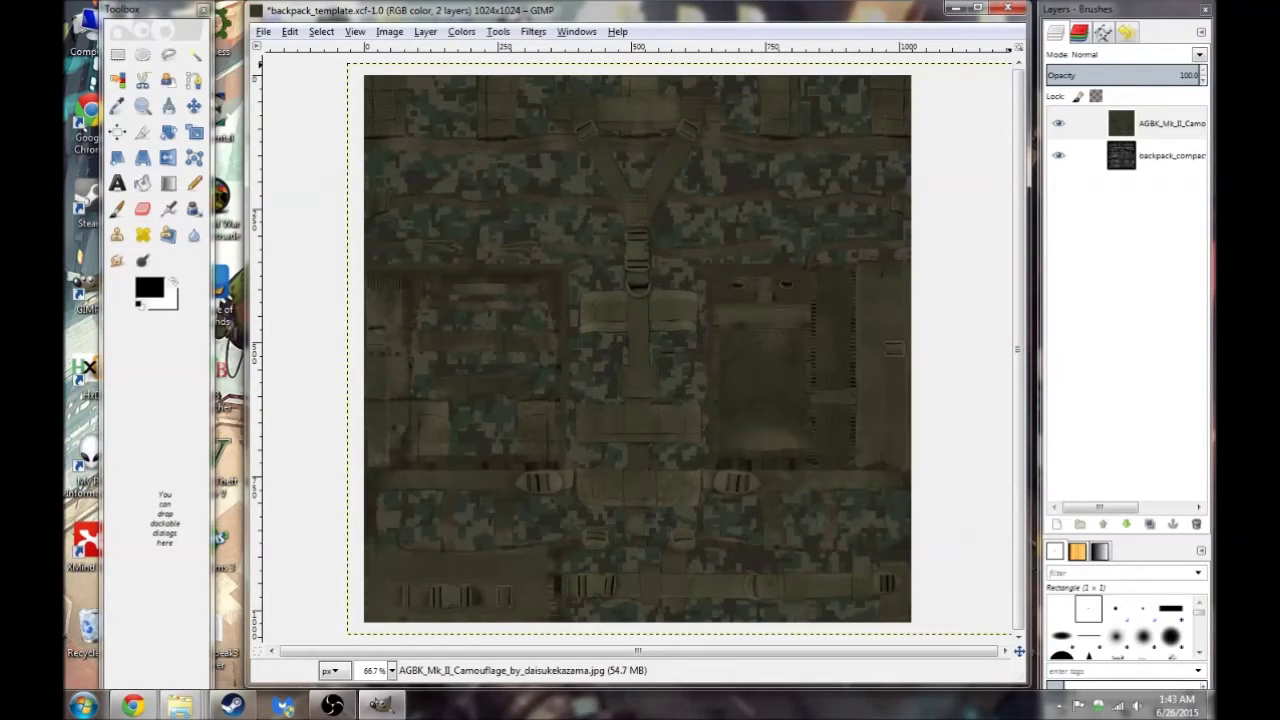
# - Set the merged camouflage layer's opacity to 75 so the fabric layer below shows through
pyautogui.moveTo(1176, 73); pyautogui.dragTo(1165, 73)
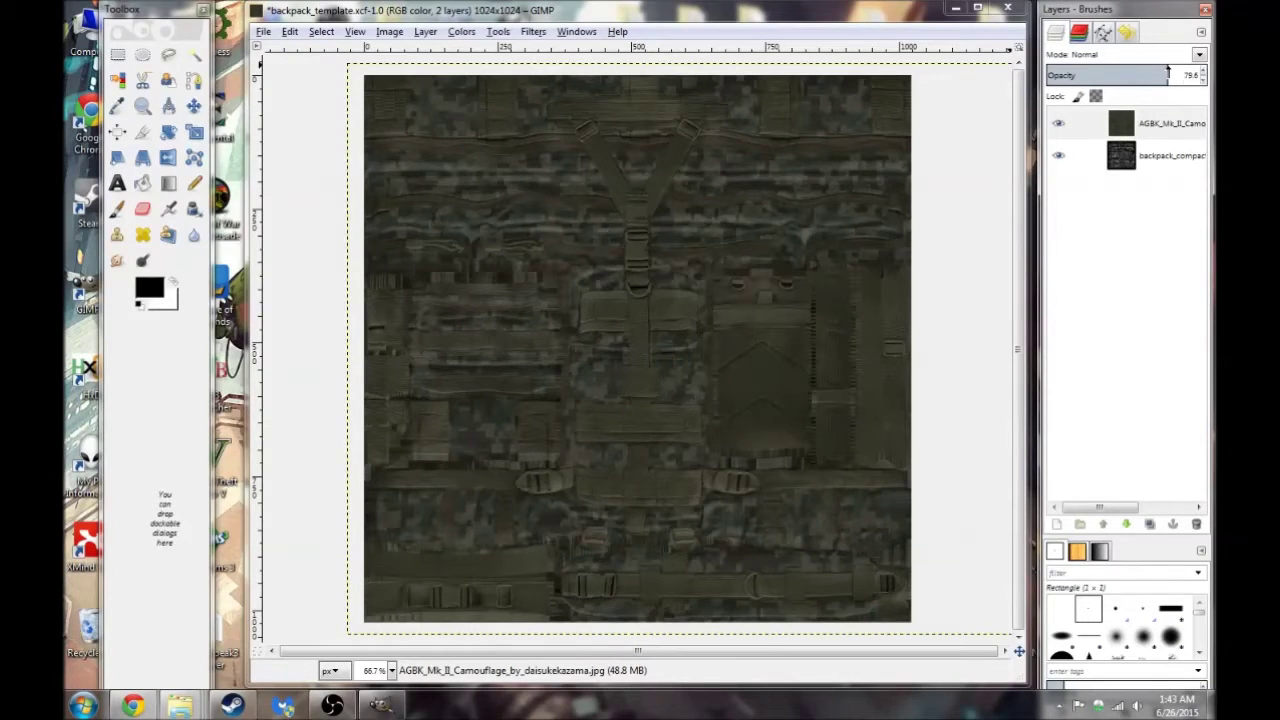
pyautogui.moveTo(1165, 73); pyautogui.dragTo(1165, 73)
pyautogui.moveTo(1154, 73)
pyautogui.mouseDown()
pyautogui.moveTo(1066, 75)
pyautogui.moveTo(1170, 75)
pyautogui.moveTo(1153, 77)
pyautogui.mouseUp()
pyautogui.click(1204, 80)
pyautogui.click(1204, 80)
# - Save the layered image to the existing backpack_template.xcf file
pyautogui.click(262, 31)
pyautogui.moveTo(289, 31)
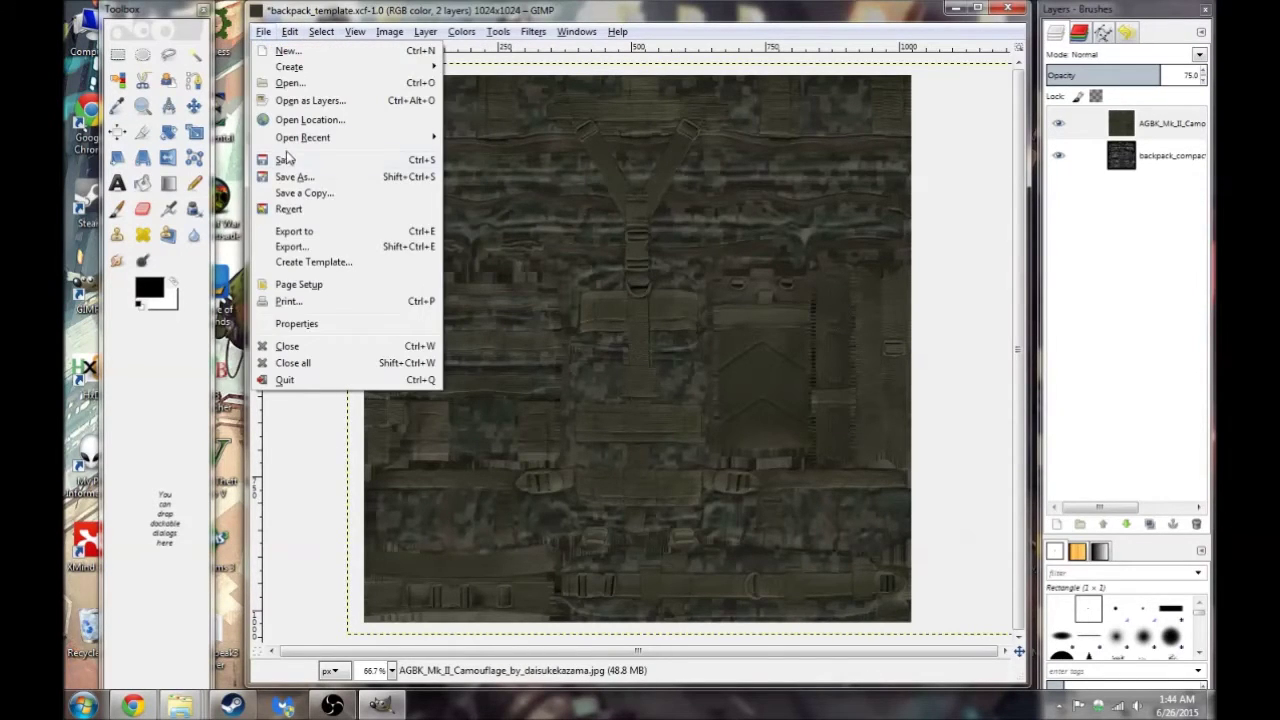
pyautogui.click(290, 156)
# - Export the image as backpack_template.png into the Tutorial Files folder with the default PNG options
pyautogui.click(263, 31)
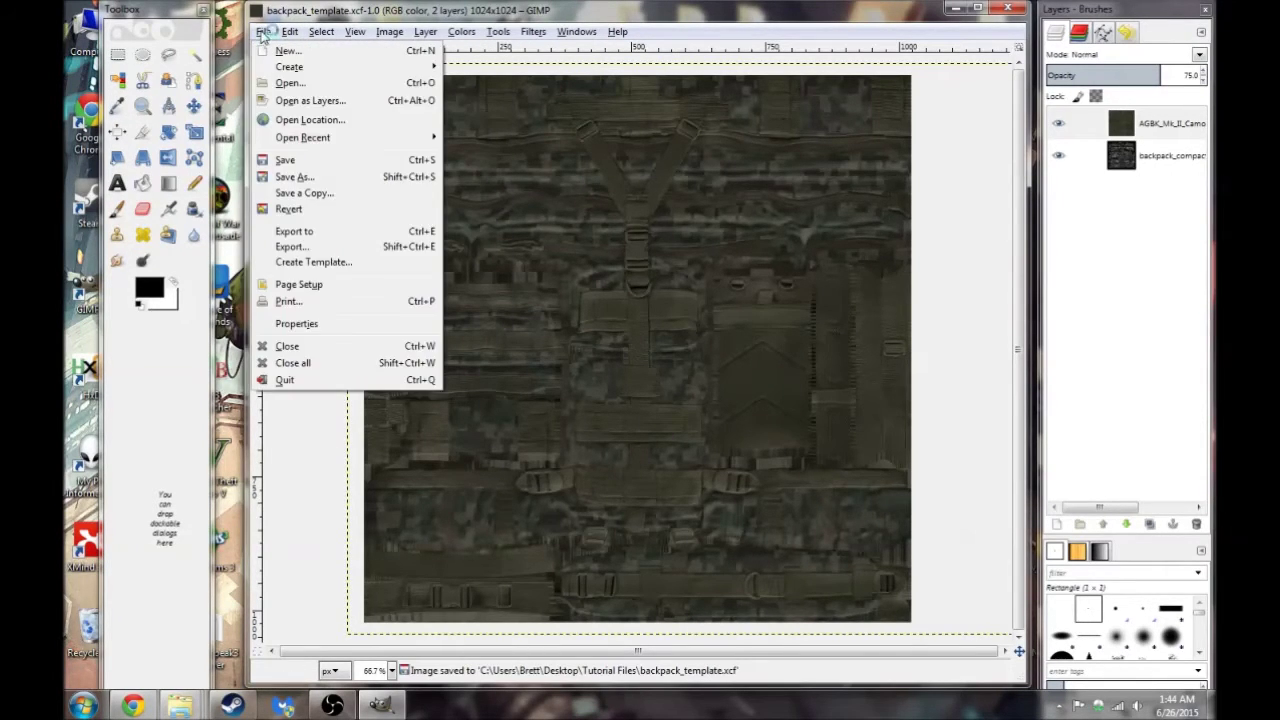
pyautogui.click(296, 248)
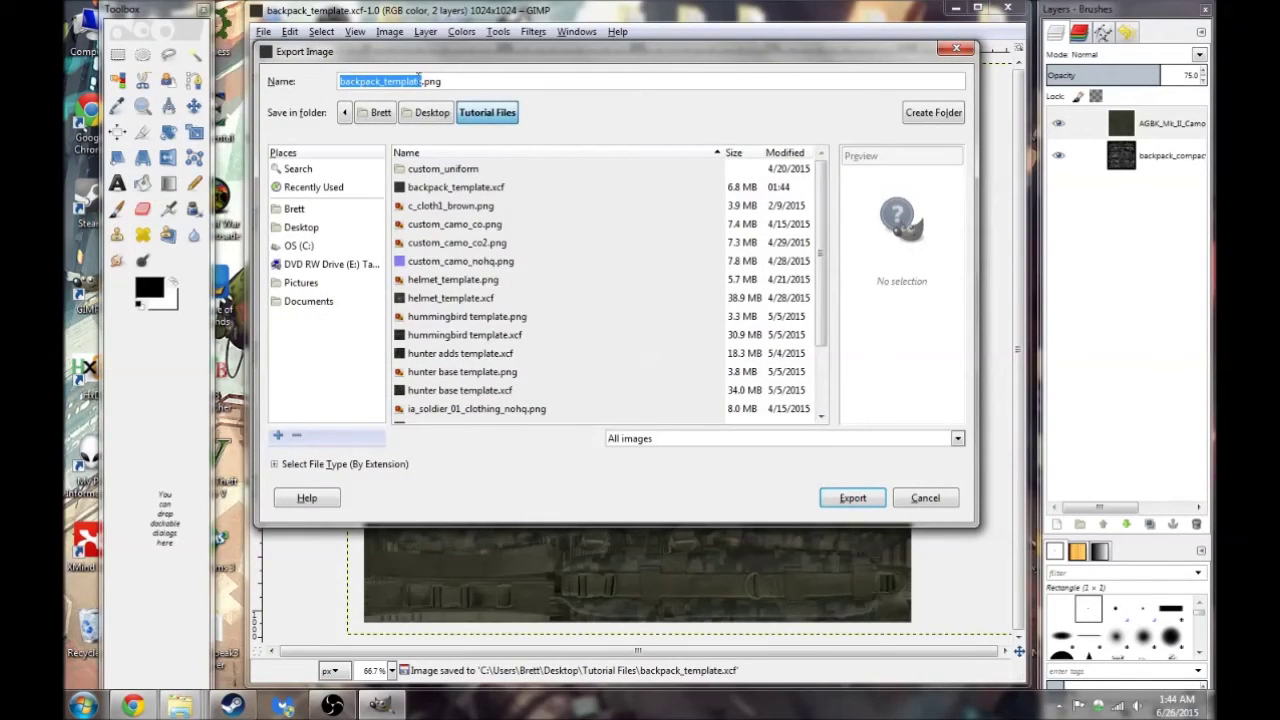
pyautogui.click(846, 497)
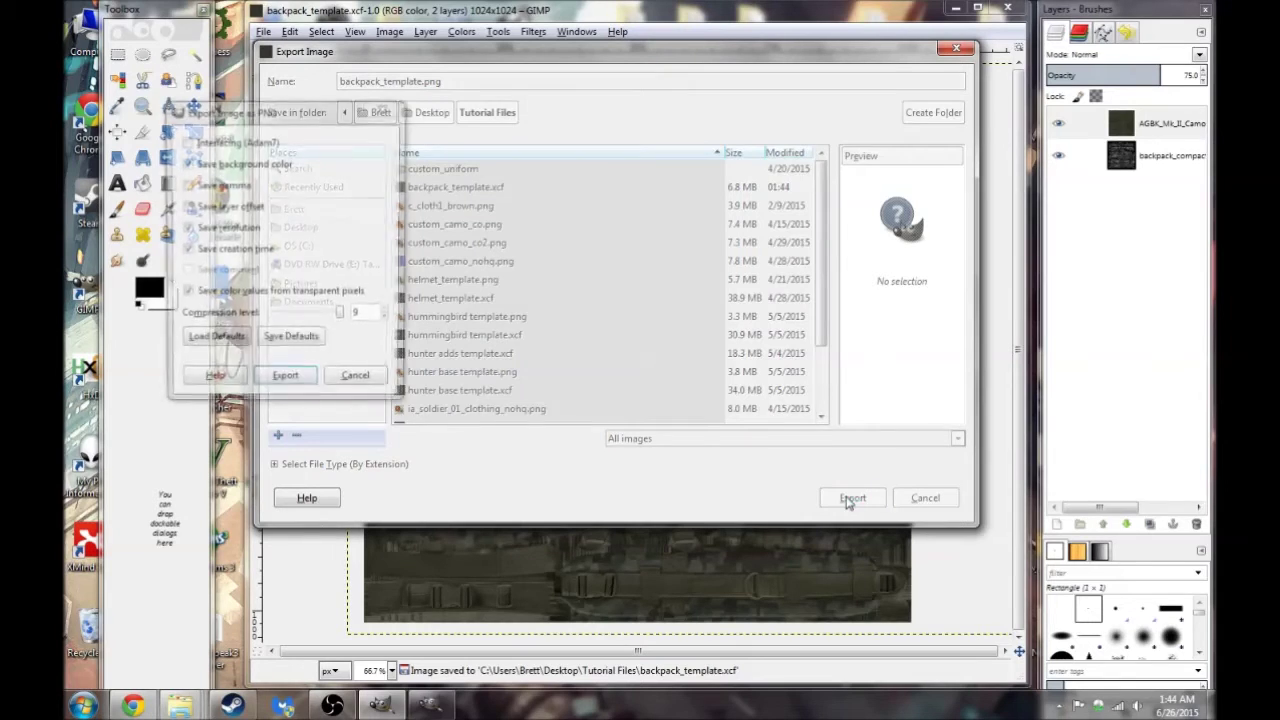
pyautogui.click(846, 498)
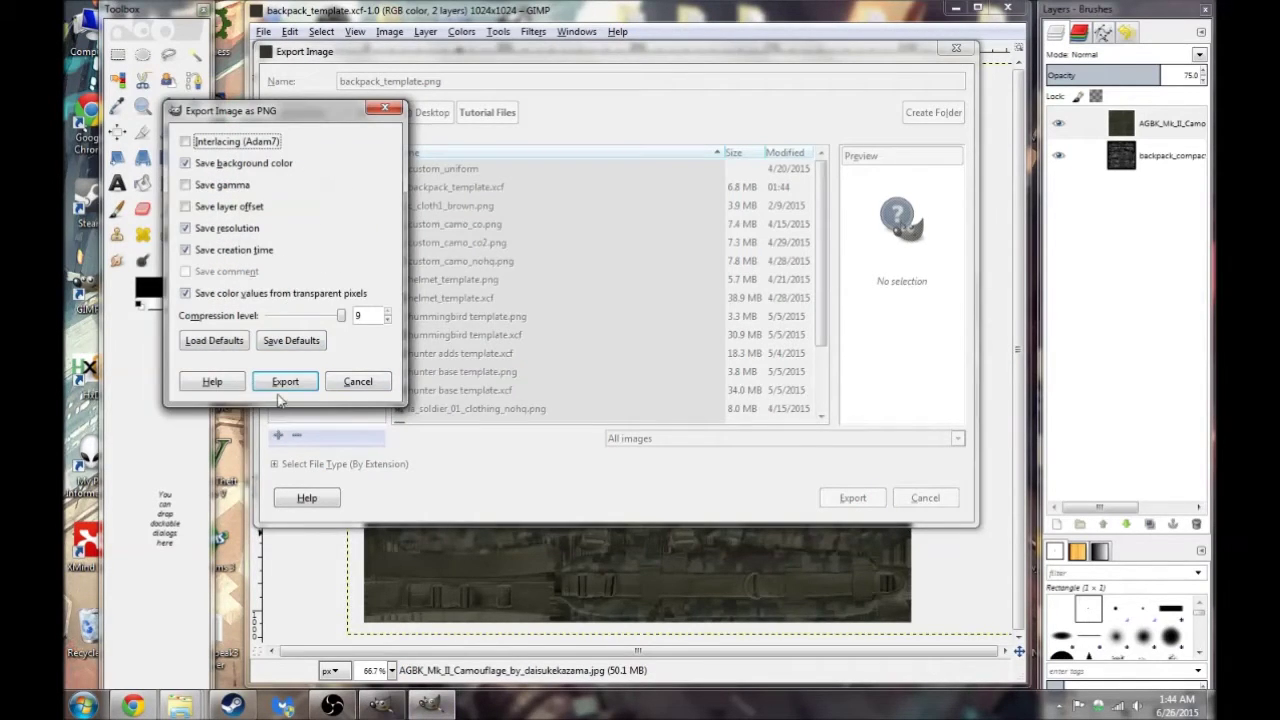
pyautogui.click(284, 384)
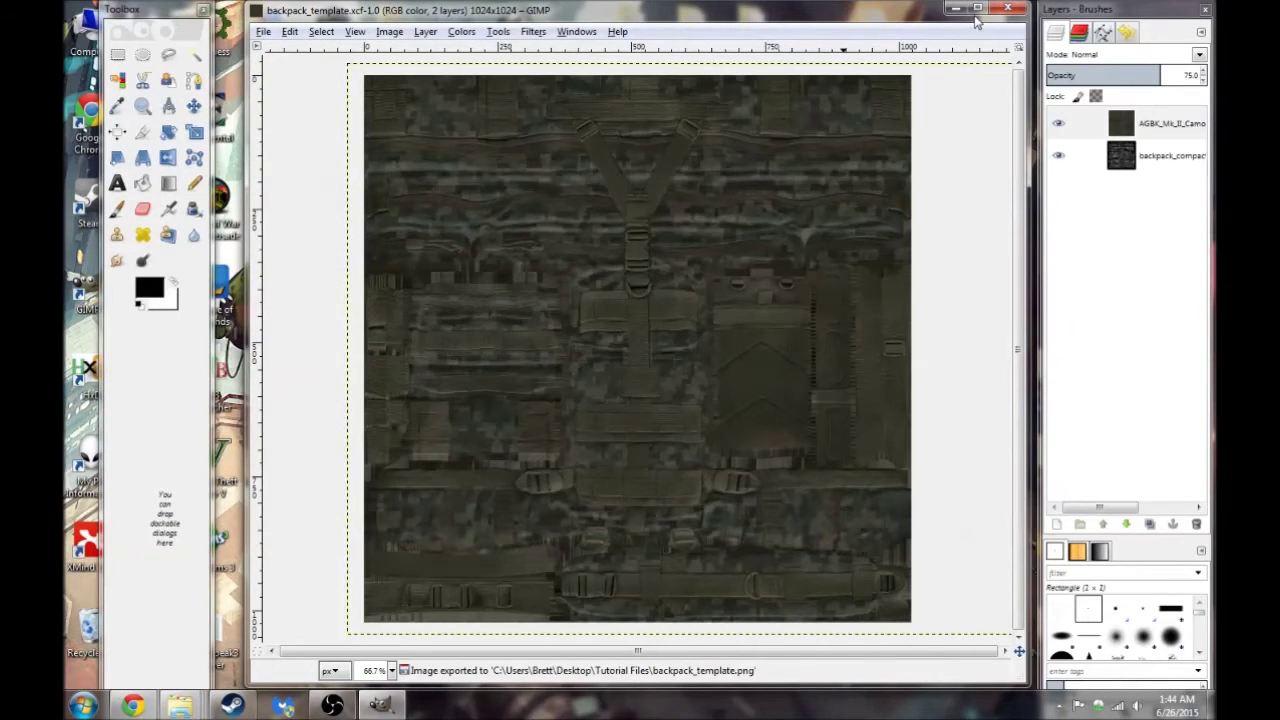
# - Close the backpack image and minimize the GIMP and Camo Samples windows
pyautogui.click(1008, 9)
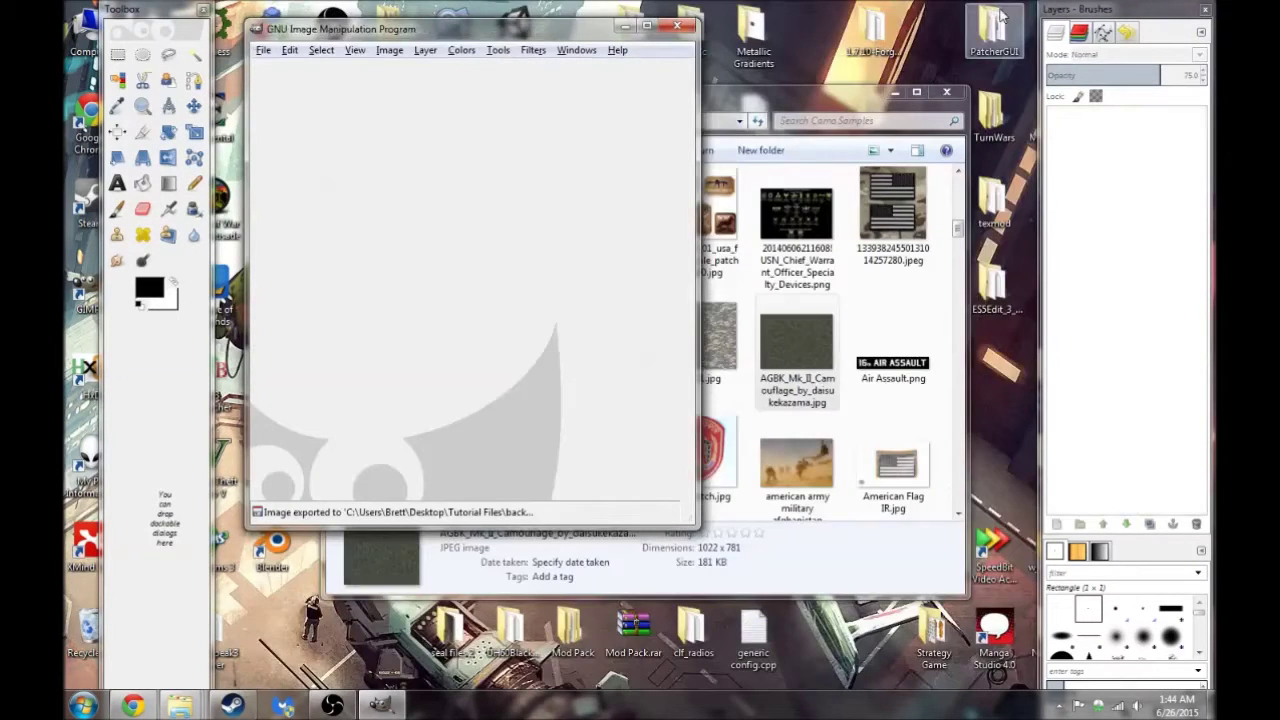
pyautogui.click(627, 25)
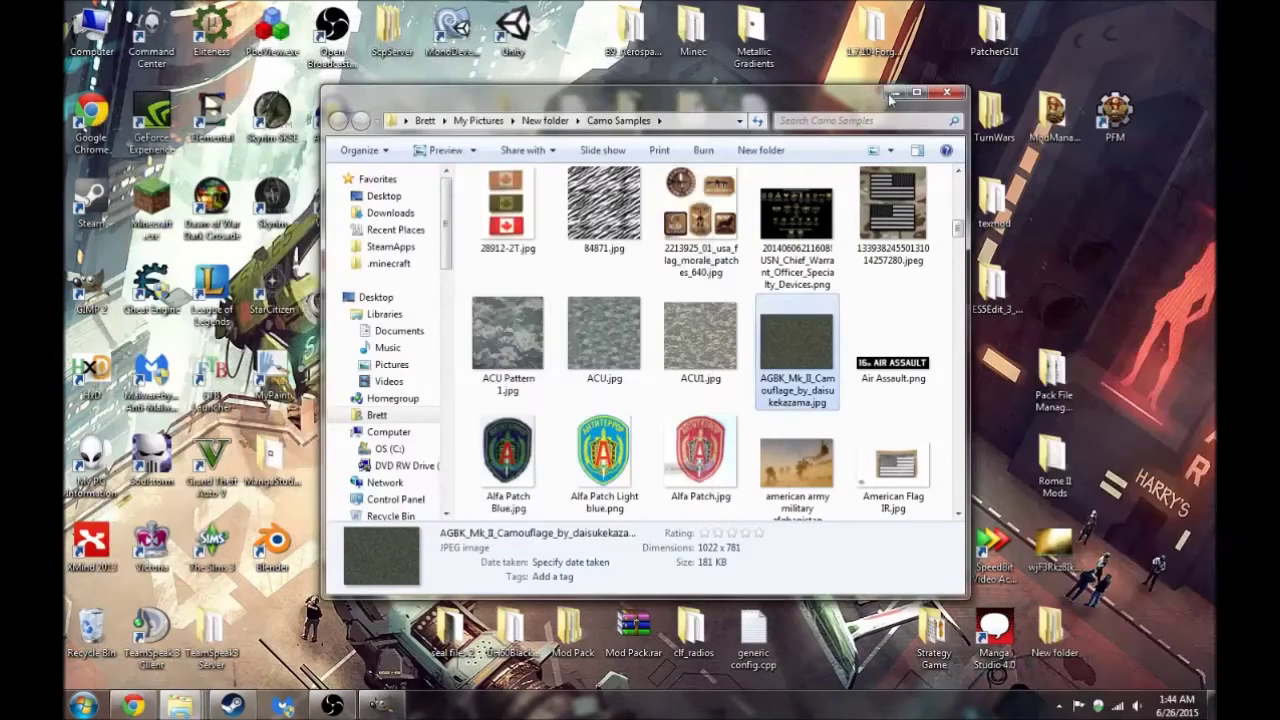
pyautogui.click(895, 93)
# - Bring up the Tutorial Files folder, preview the exported backpack_template.png and close the preview
pyautogui.moveTo(180, 705)
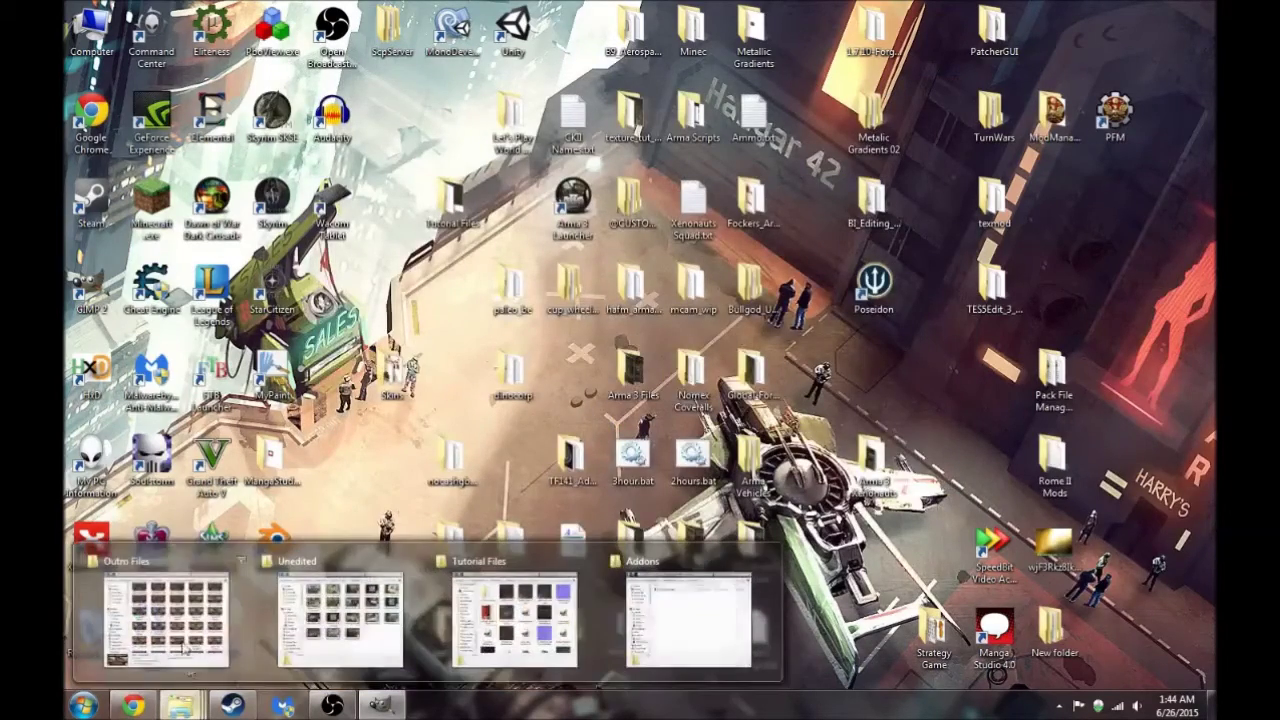
pyautogui.click(515, 618)
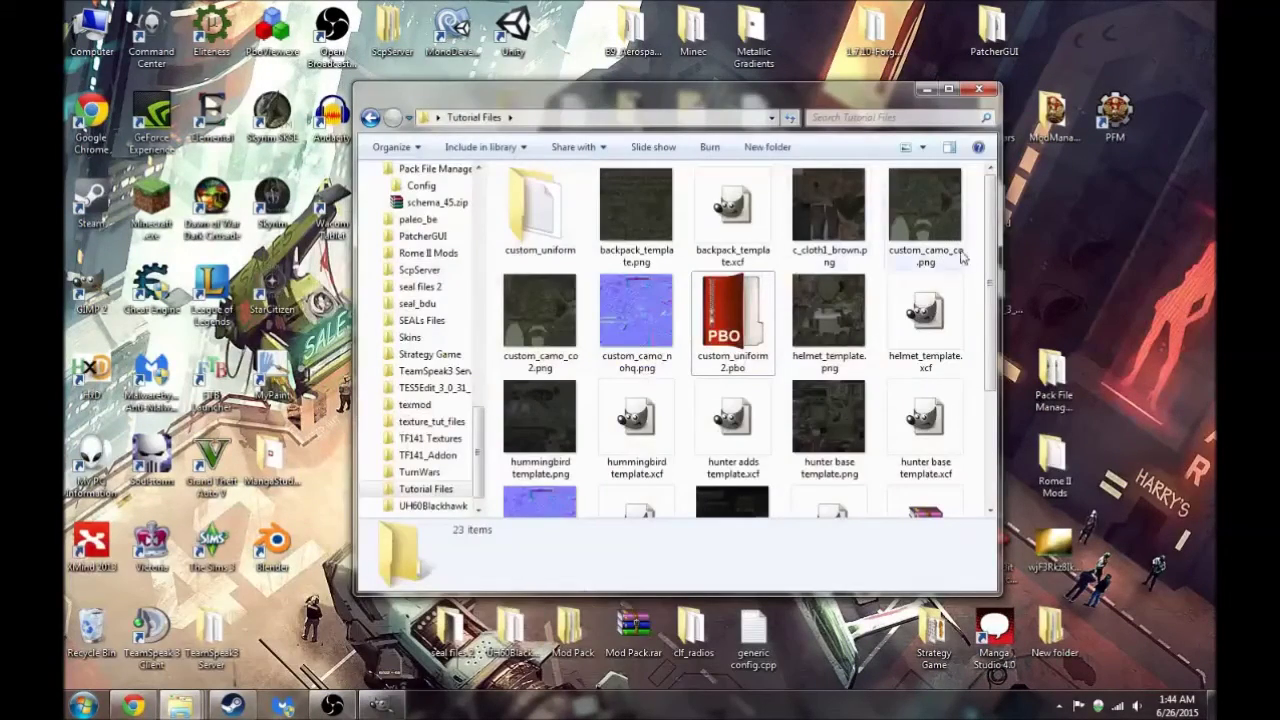
pyautogui.click(625, 203)
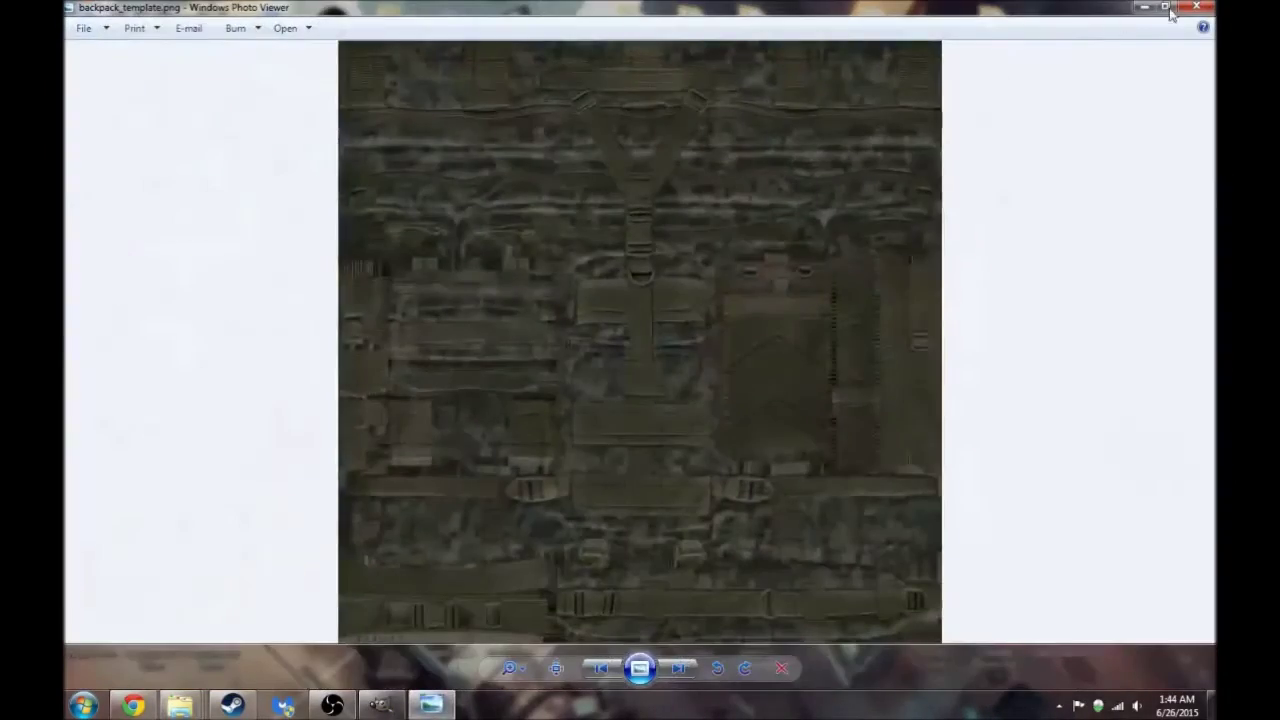
pyautogui.click(1200, 10)
# - Open backpack_template.png from the Tutorial Files folder with TexView 2
pyautogui.rightClick(643, 181)
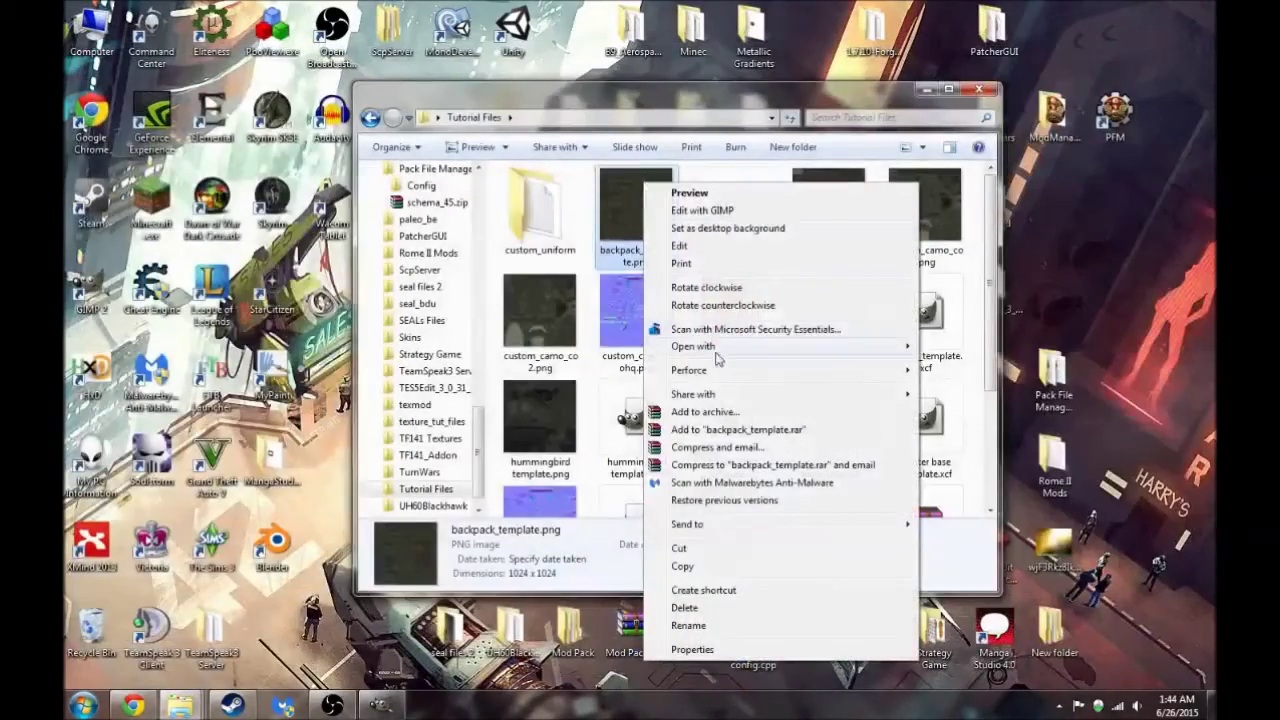
pyautogui.moveTo(898, 355)
pyautogui.click(964, 416)
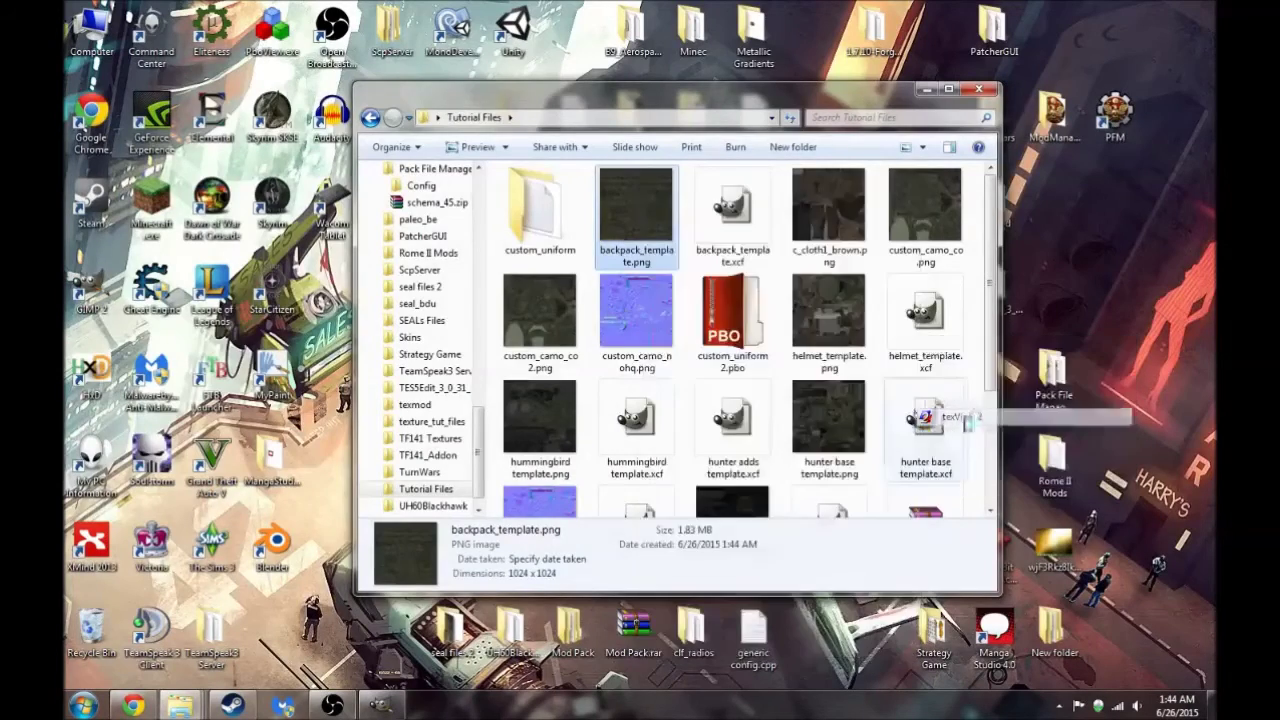
# - Save the texture as backpack_template.paa in the Tutorial Files folder
pyautogui.click(202, 151)
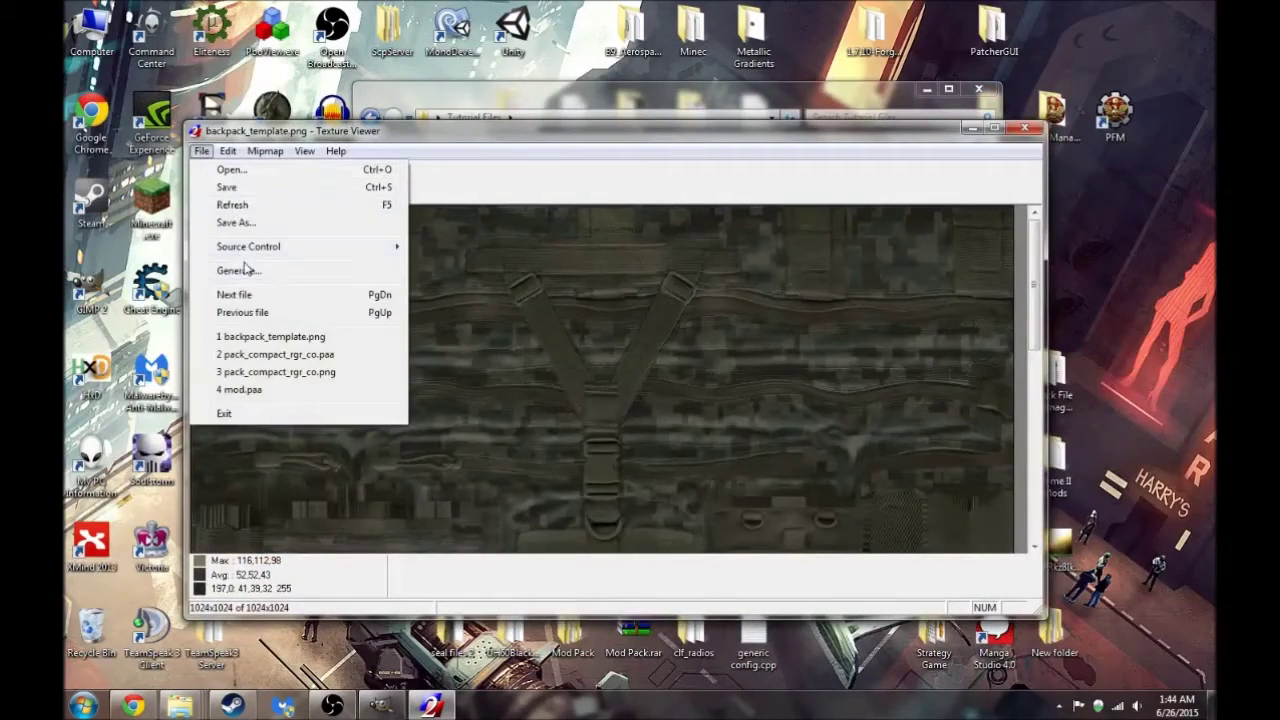
pyautogui.click(262, 223)
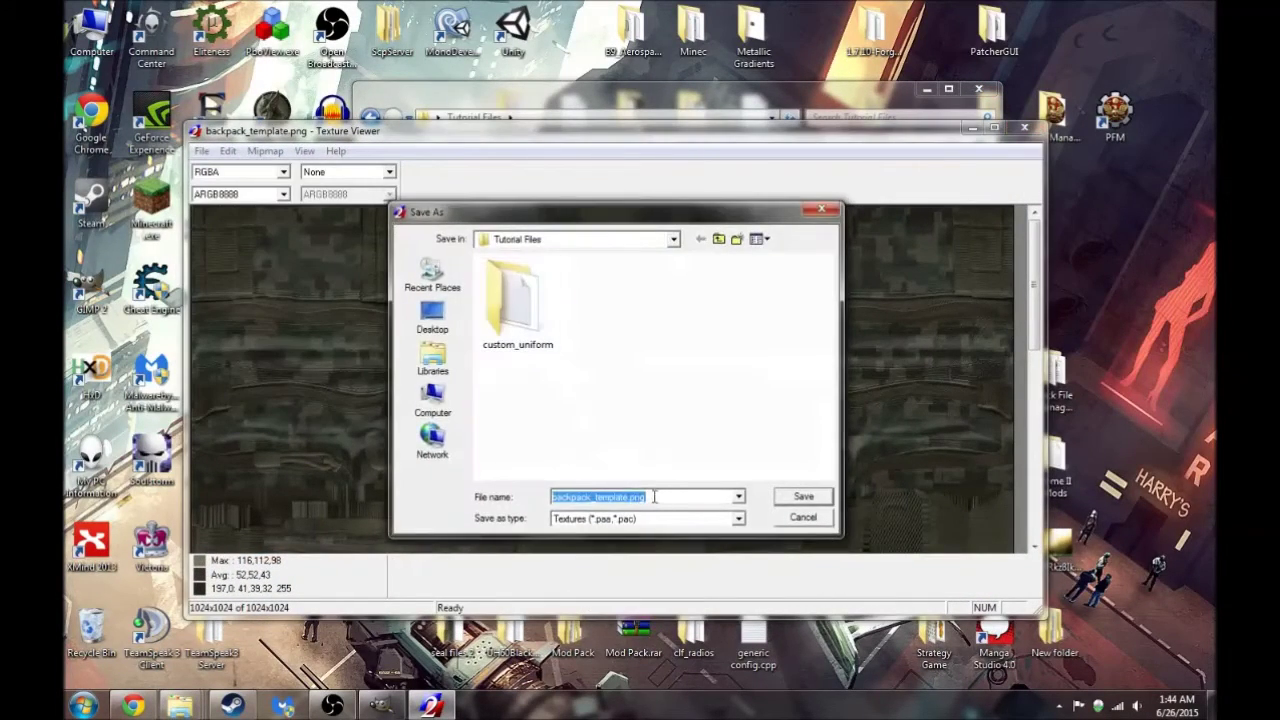
pyautogui.click(652, 497)
pyautogui.press('BackSpace')
pyautogui.press('BackSpace')
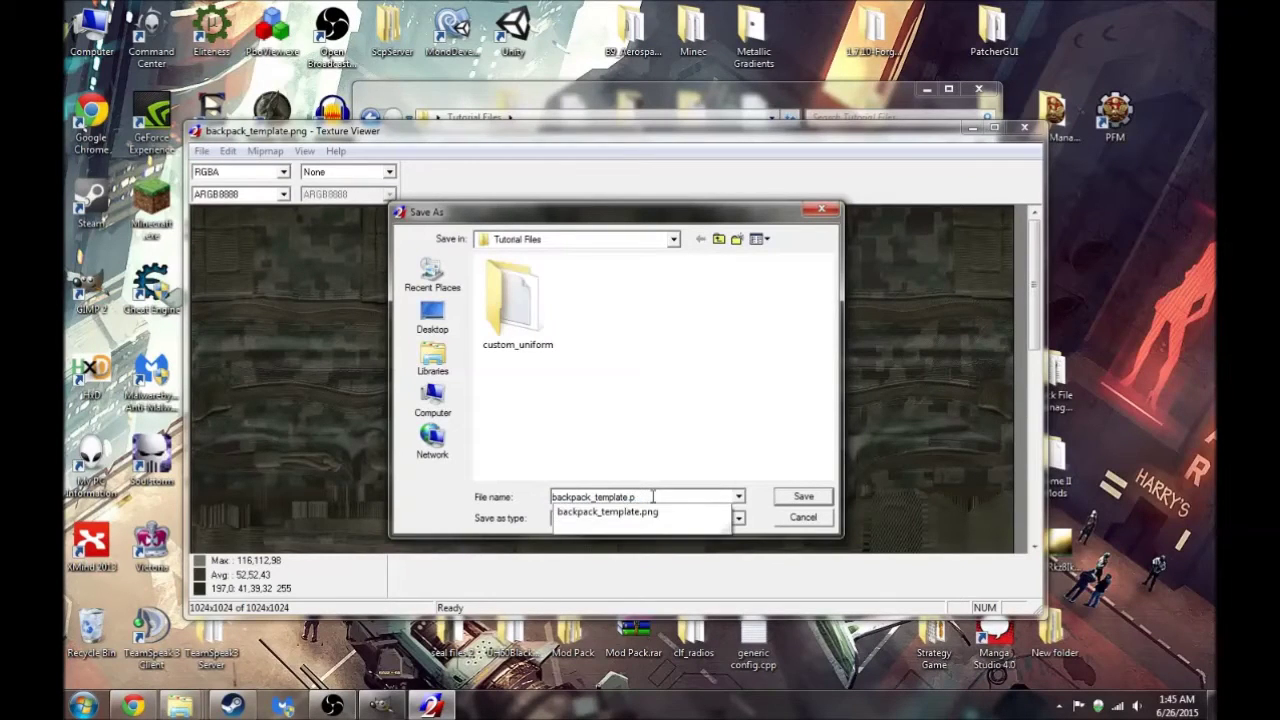
pyautogui.write('aaa')
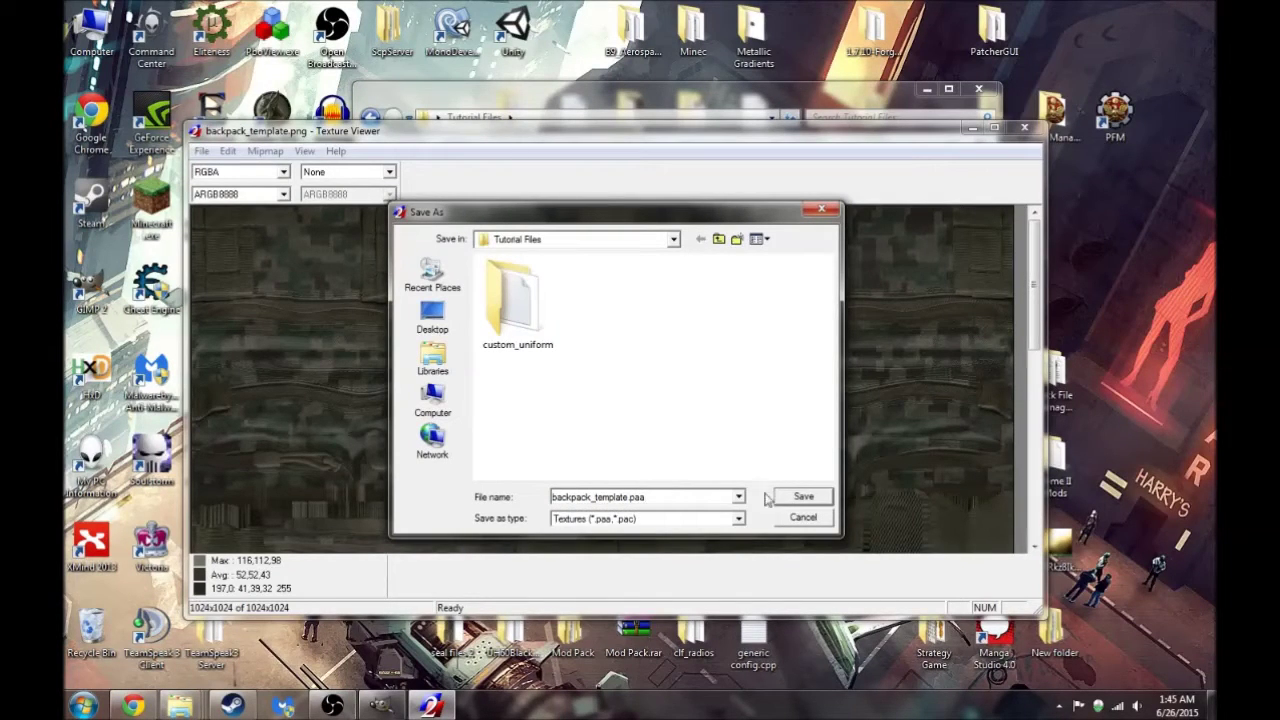
pyautogui.click(806, 496)
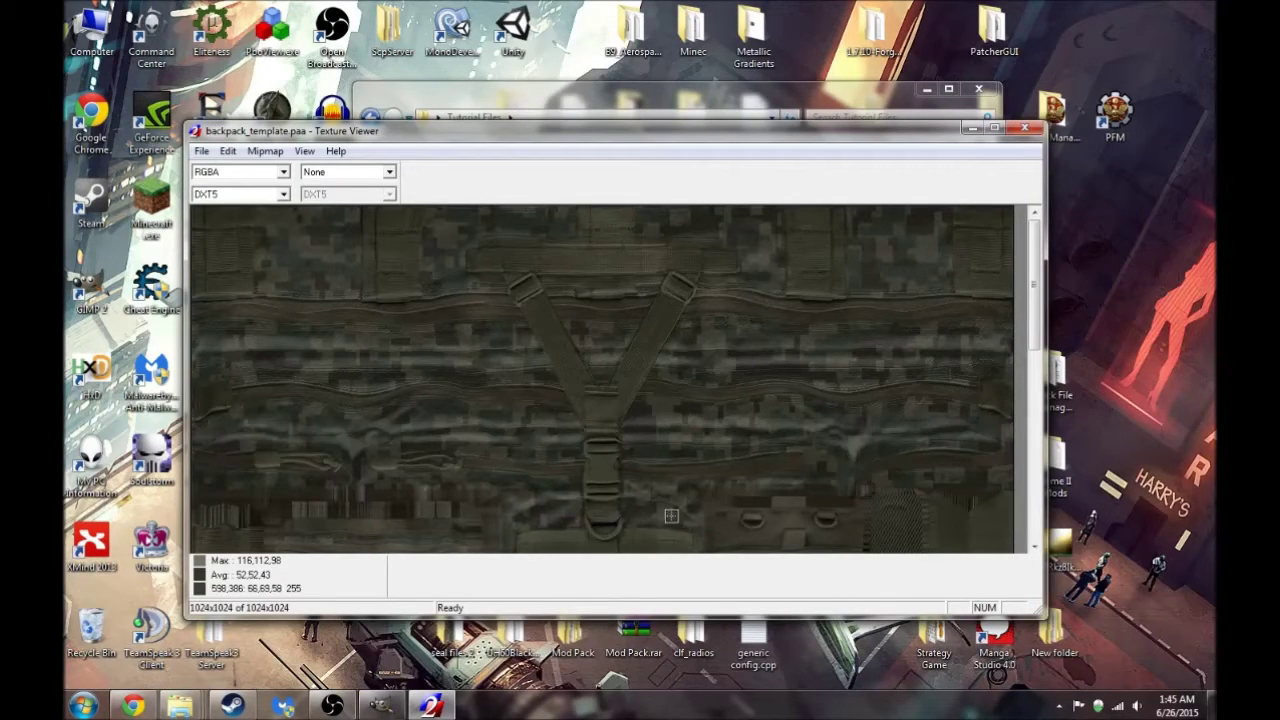
# - Close the texture viewer and move backpack_template.paa from Tutorial Files into the custom_uniform\Data folder
pyautogui.click(1021, 128)
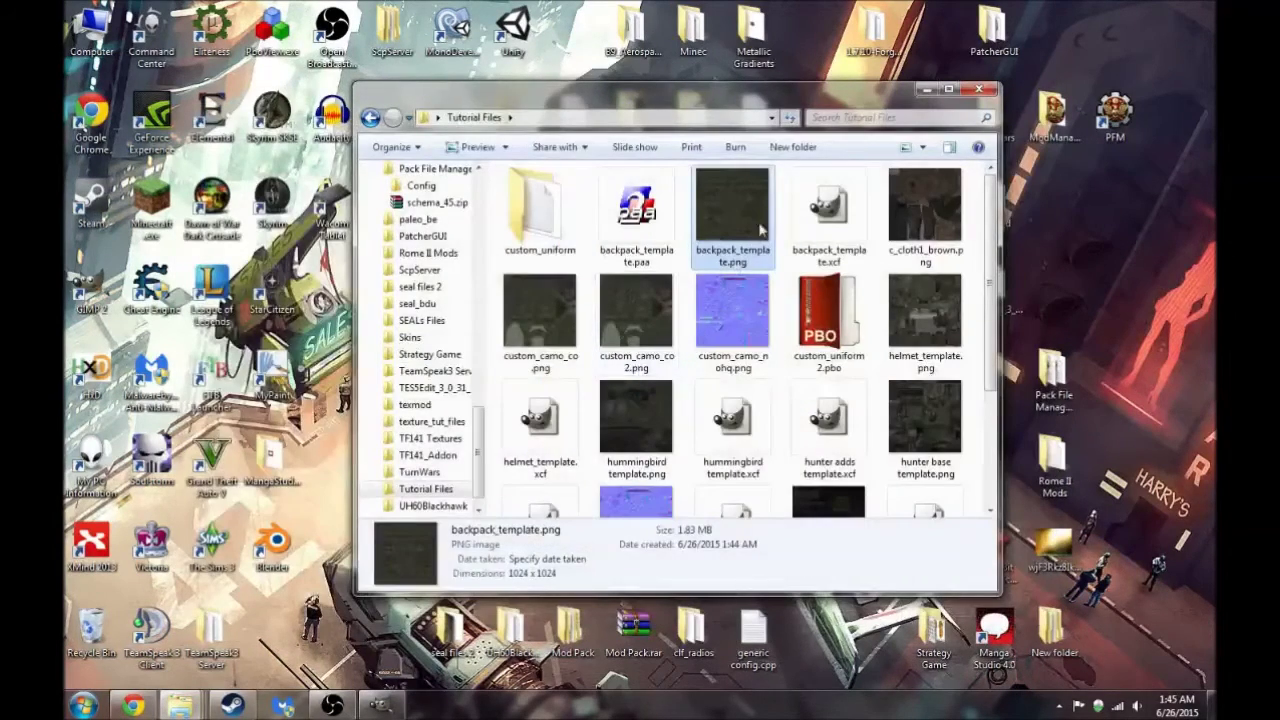
pyautogui.click(640, 210)
pyautogui.rightClick(645, 206)
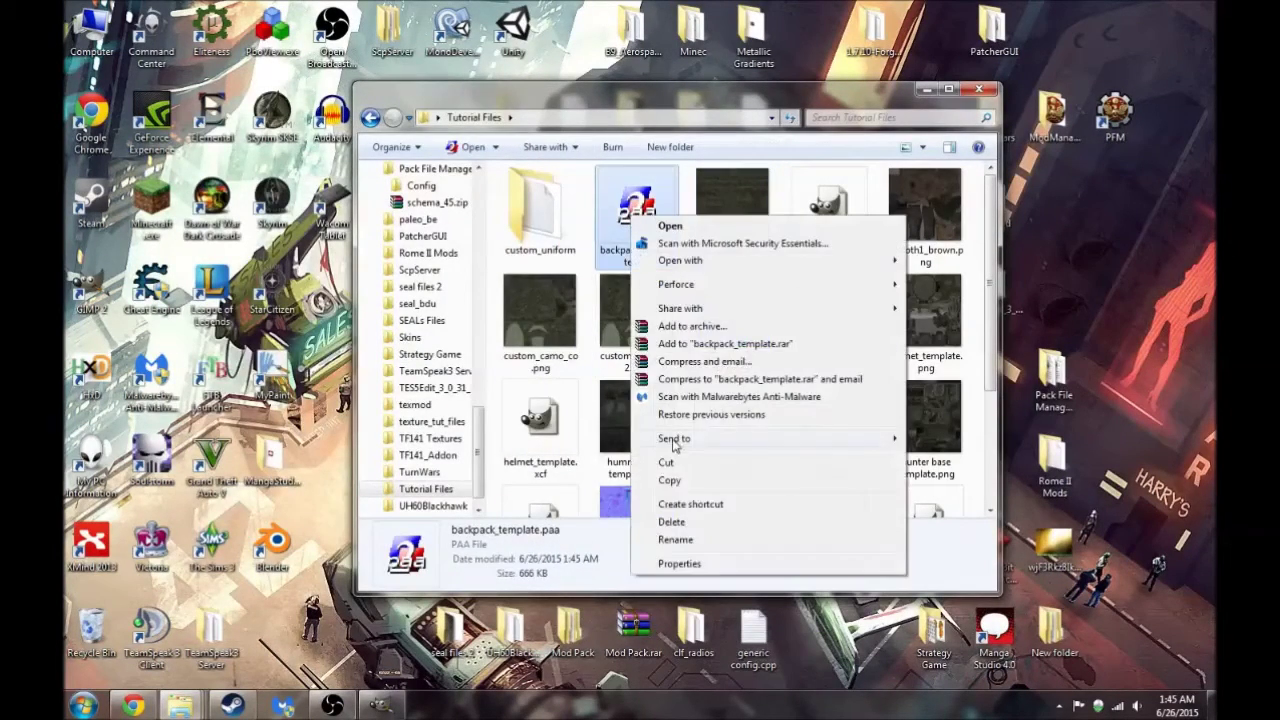
pyautogui.click(675, 466)
pyautogui.doubleClick(540, 236)
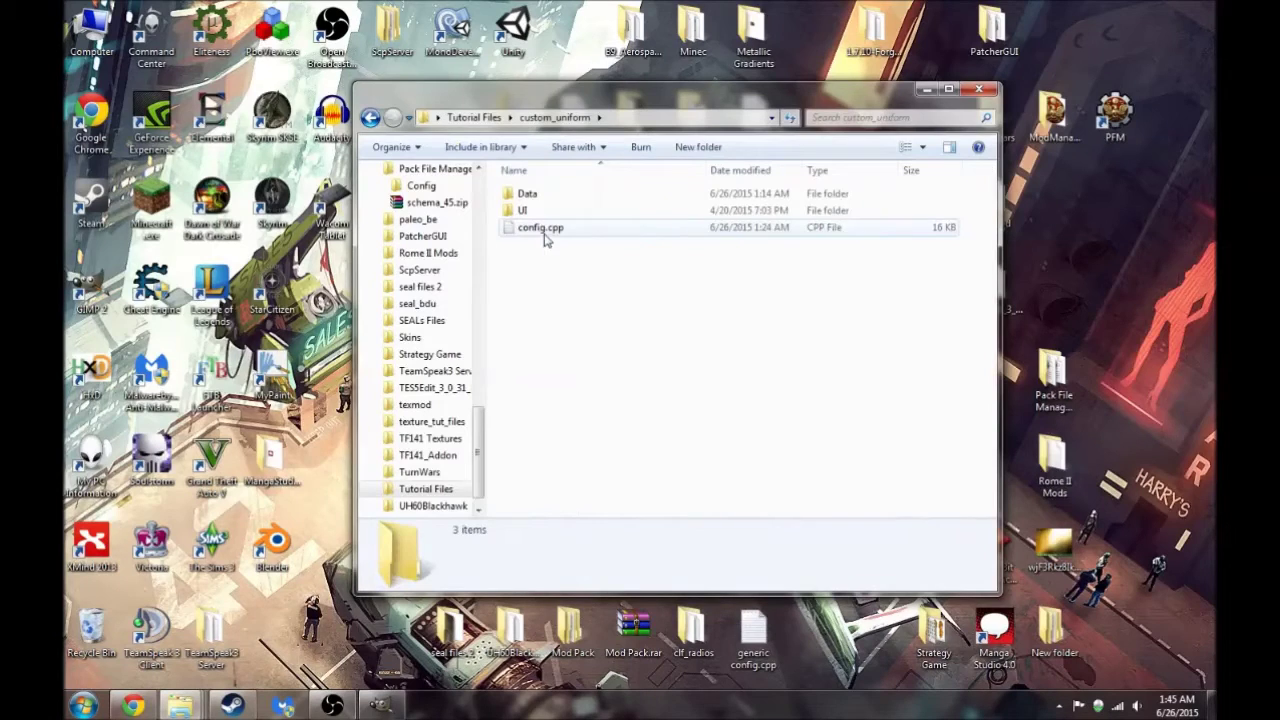
pyautogui.doubleClick(545, 196)
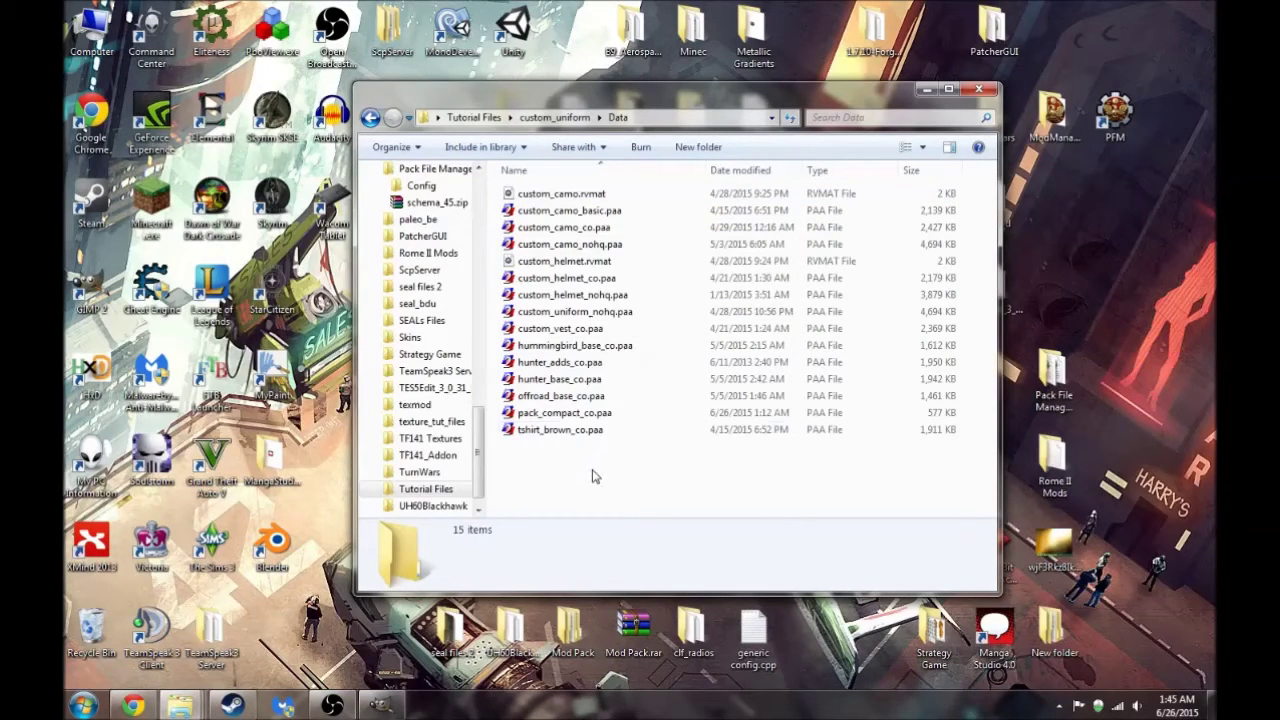
pyautogui.rightClick(592, 477)
pyautogui.click(628, 348)
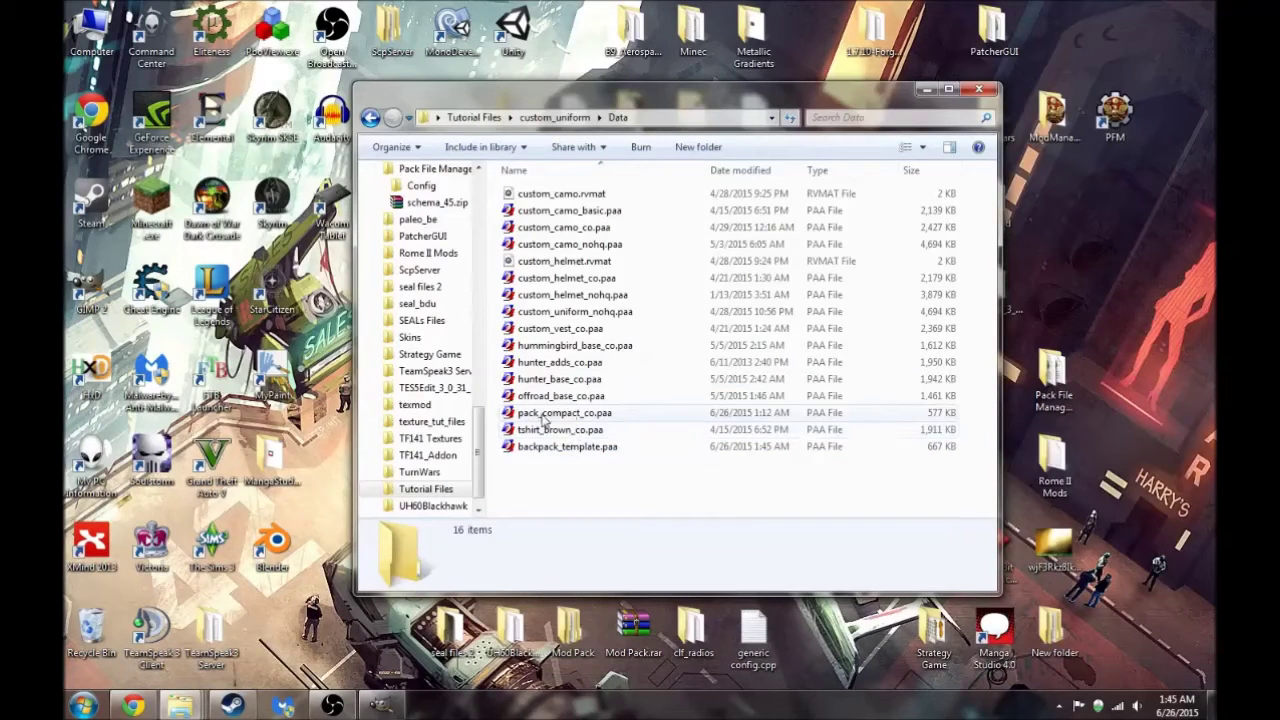
# - Delete the old pack_compact_co.paa from the Data folder
pyautogui.click(541, 423)
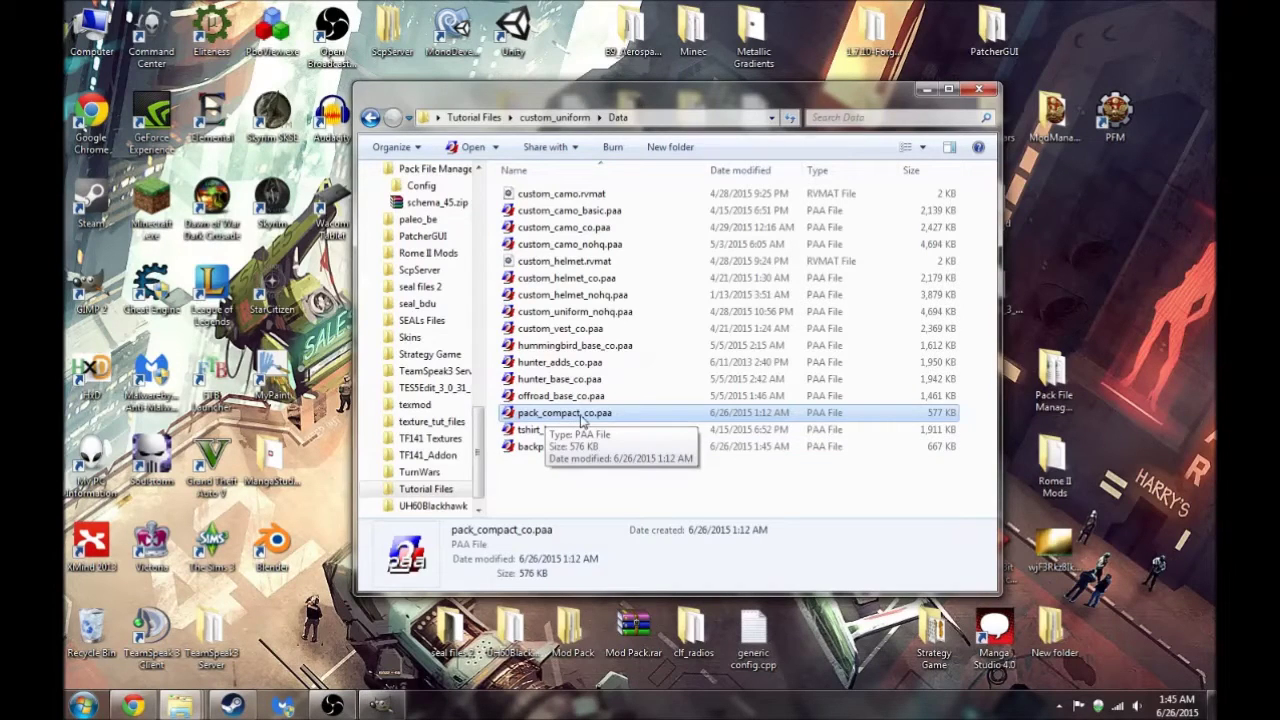
pyautogui.press('Delete')
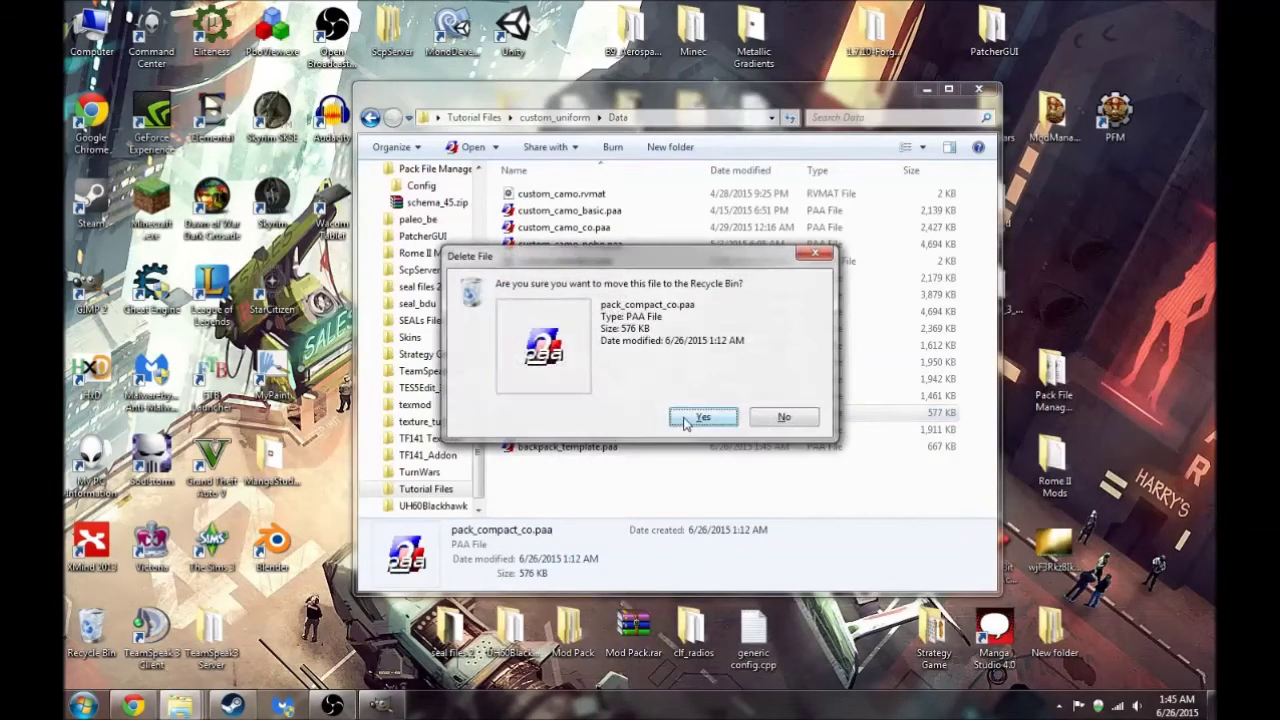
pyautogui.press('Return')
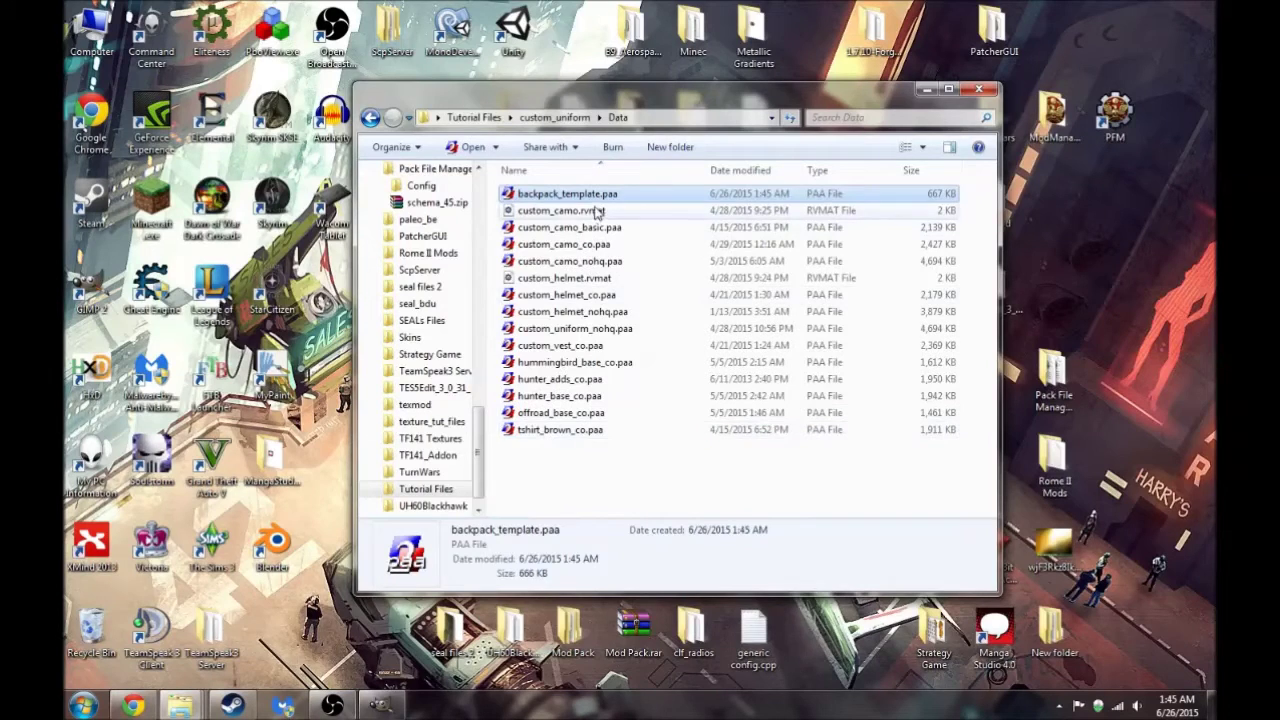
# - Rename backpack_template.paa to pack_compact_co.paa, preview the renamed texture and close the preview
pyautogui.press('F2')
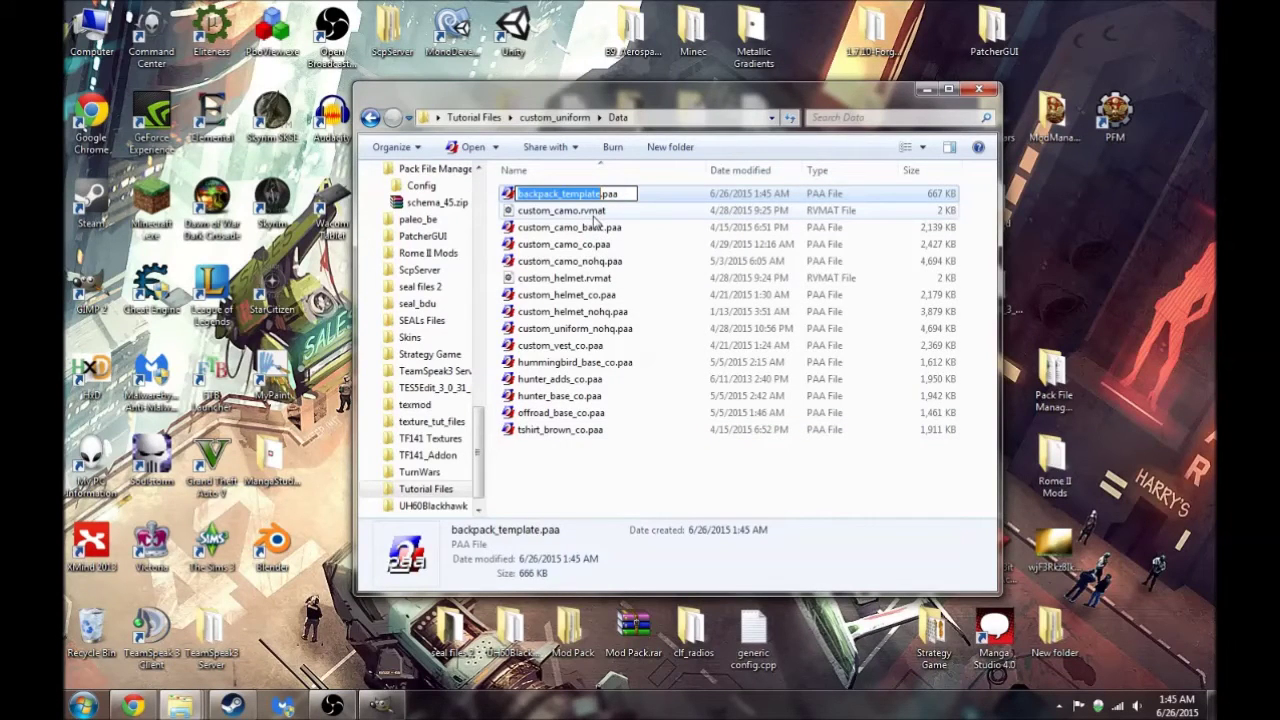
pyautogui.write('pack_compact_co')
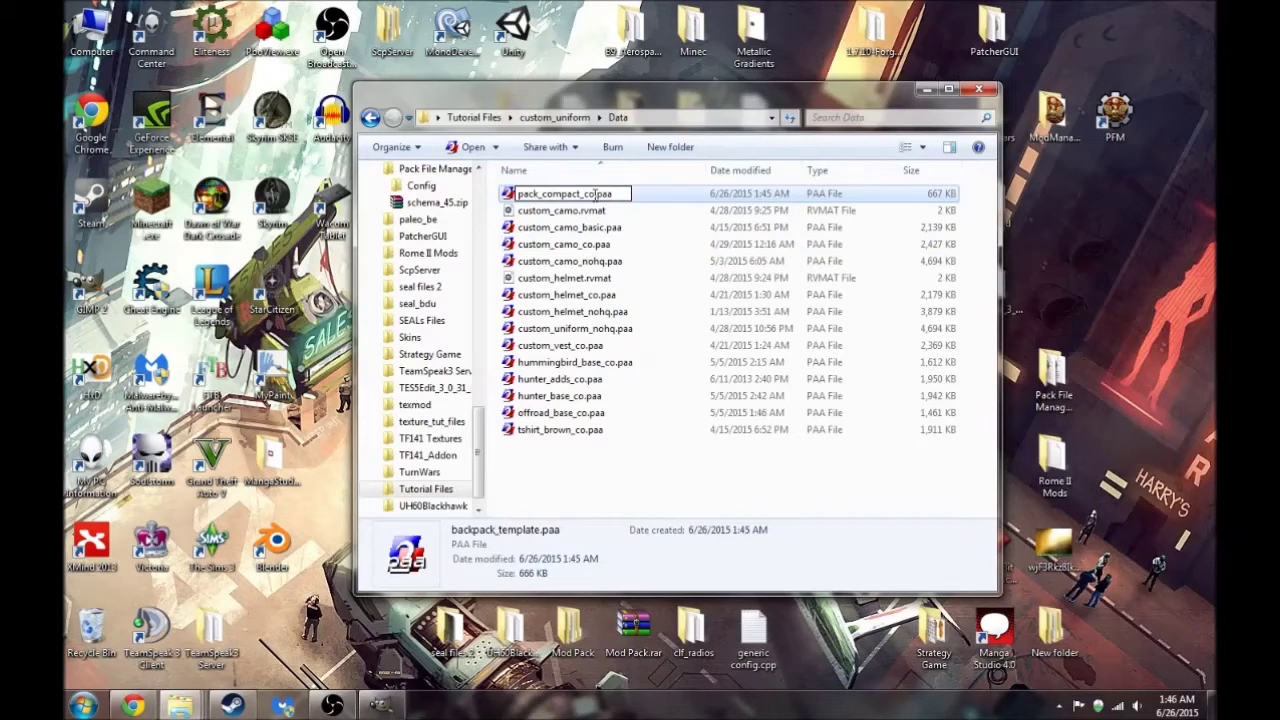
pyautogui.click(610, 492)
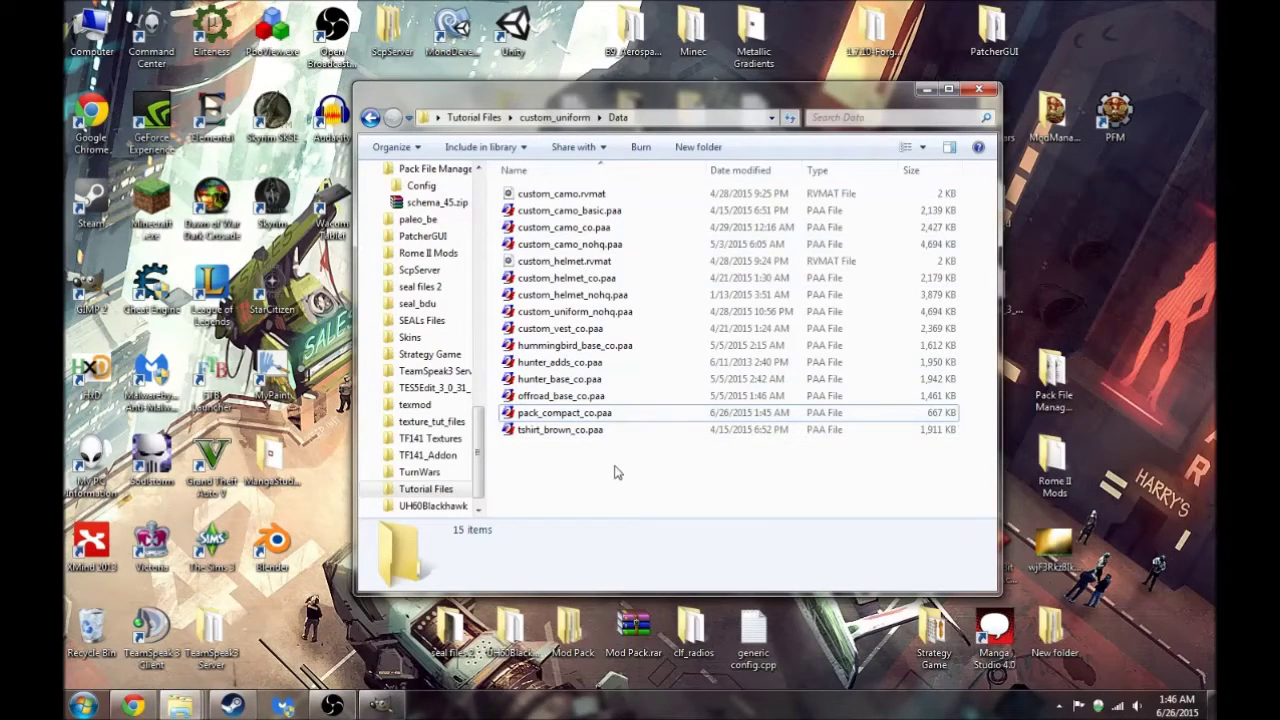
pyautogui.doubleClick(555, 413)
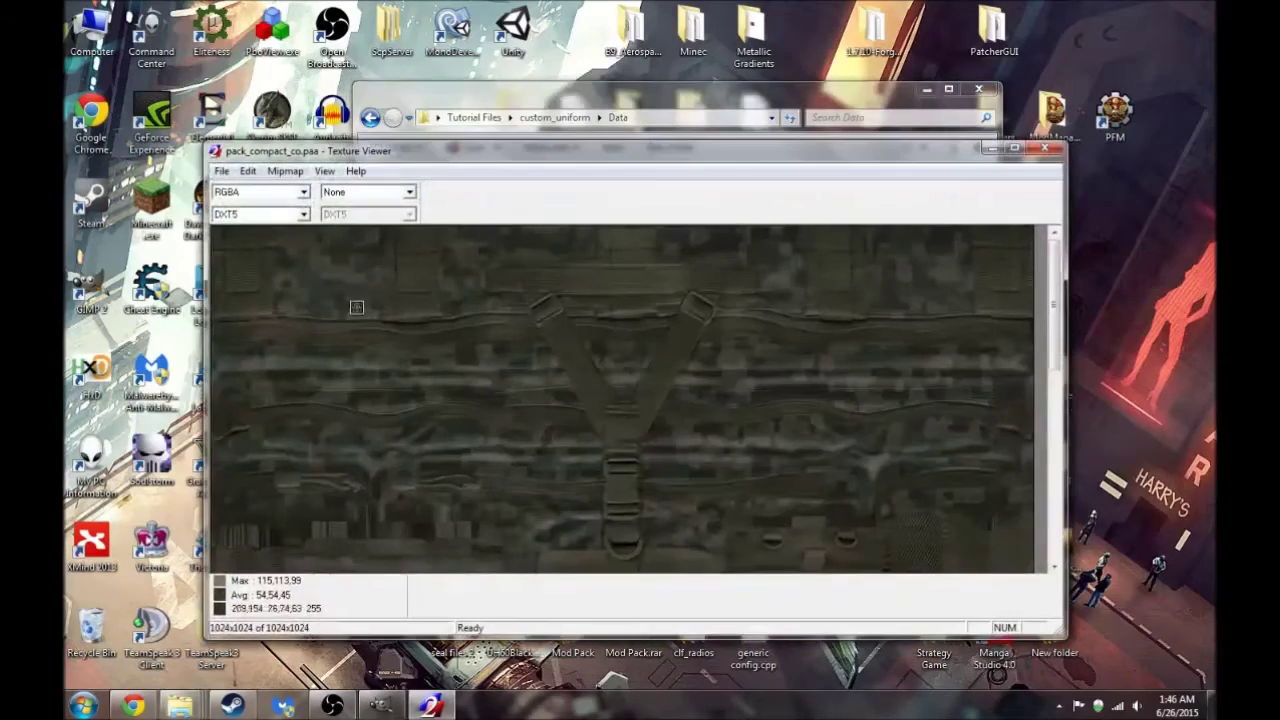
pyautogui.click(1044, 149)
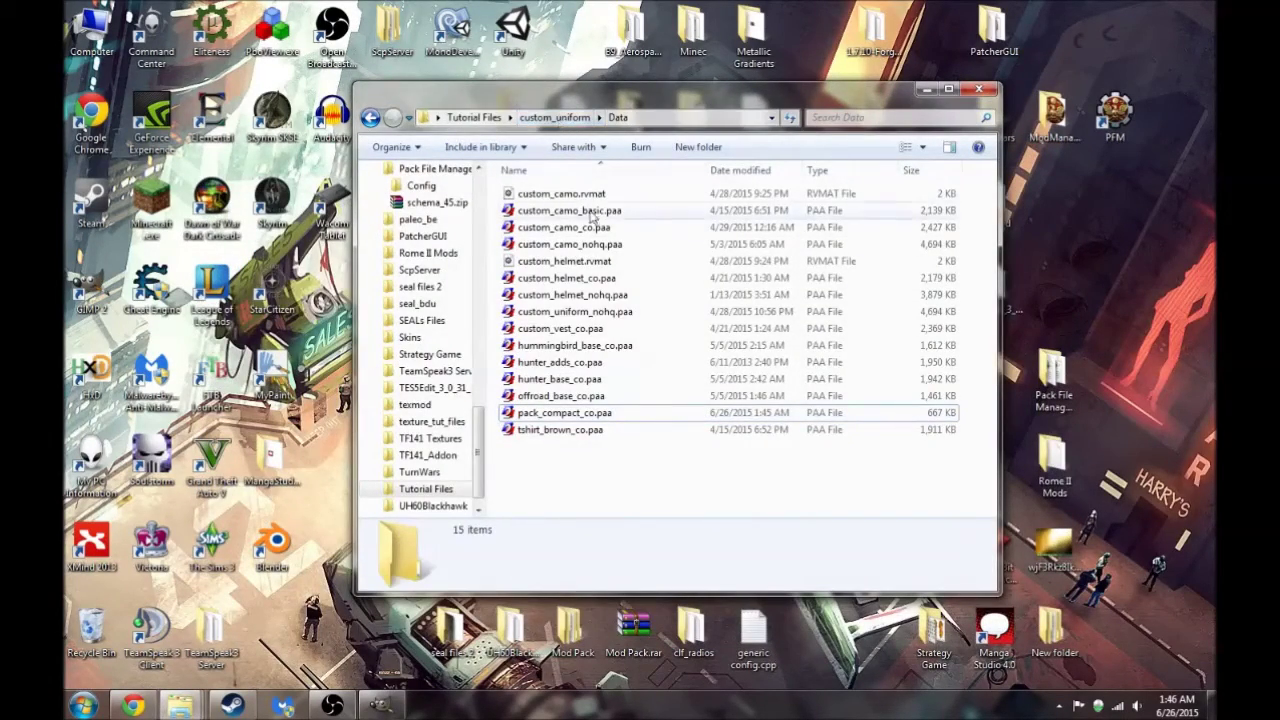
# - Open config.cpp from the custom_uniform folder in Sublime Text and review the CfgVehicles unit classes down to the backpack class
pyautogui.click(556, 118)
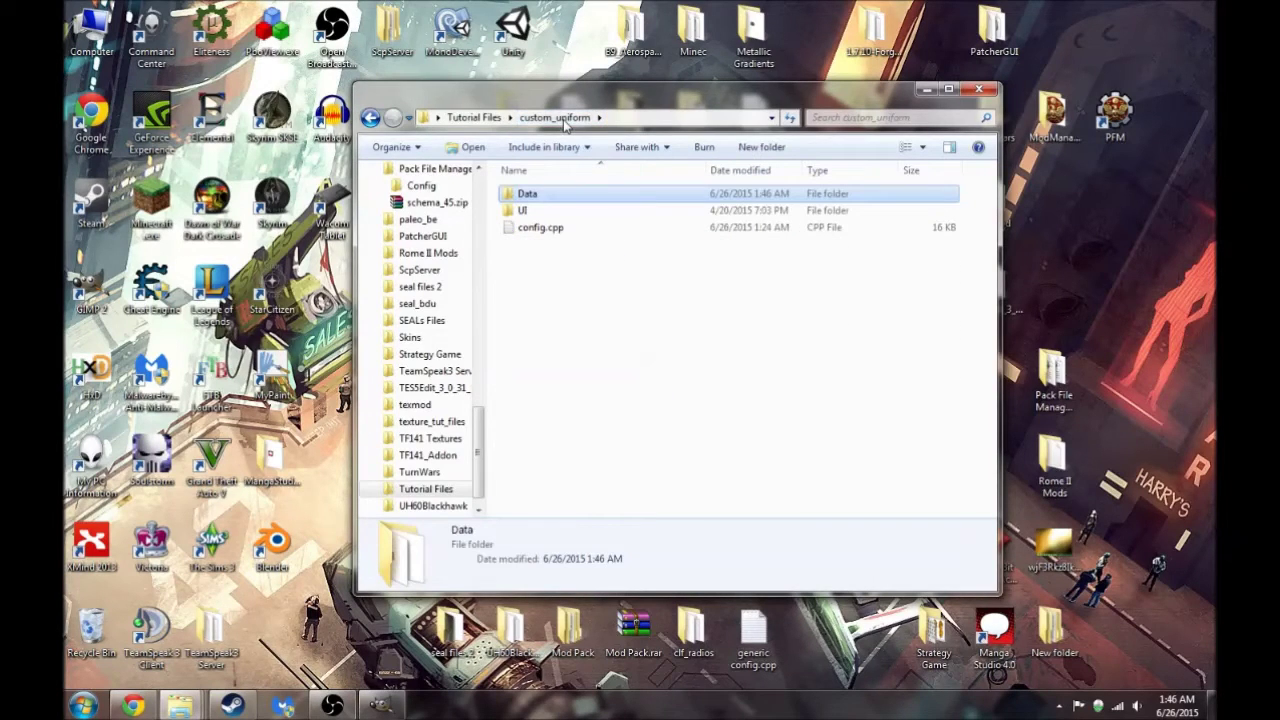
pyautogui.doubleClick(537, 229)
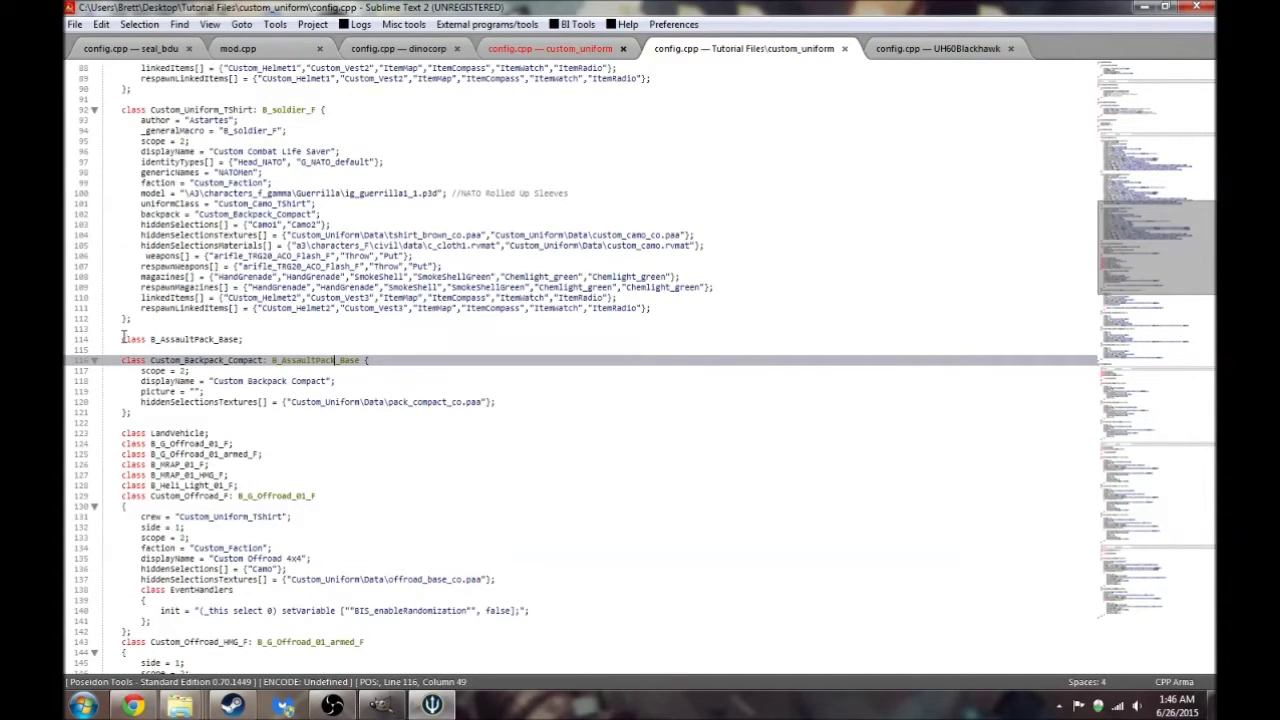
pyautogui.scroll(1, 528, 328)
pyautogui.scroll(15, 530, 330)
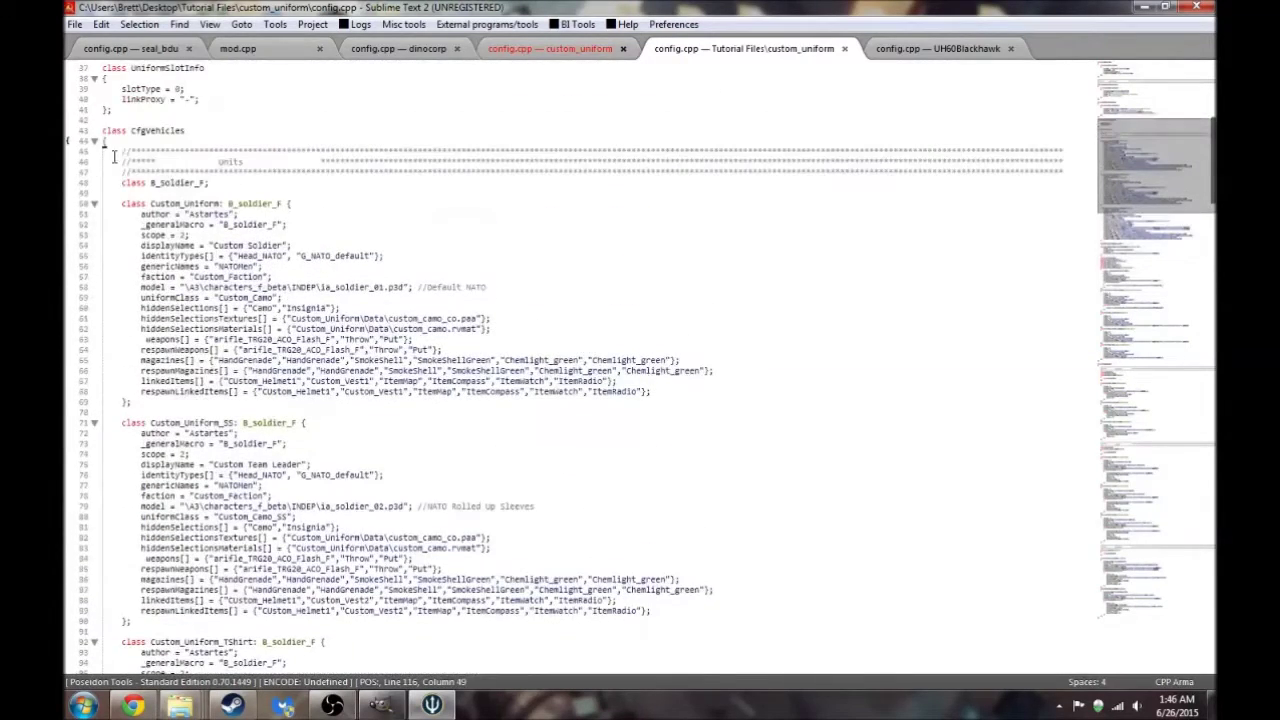
pyautogui.scroll(-2, 212, 517)
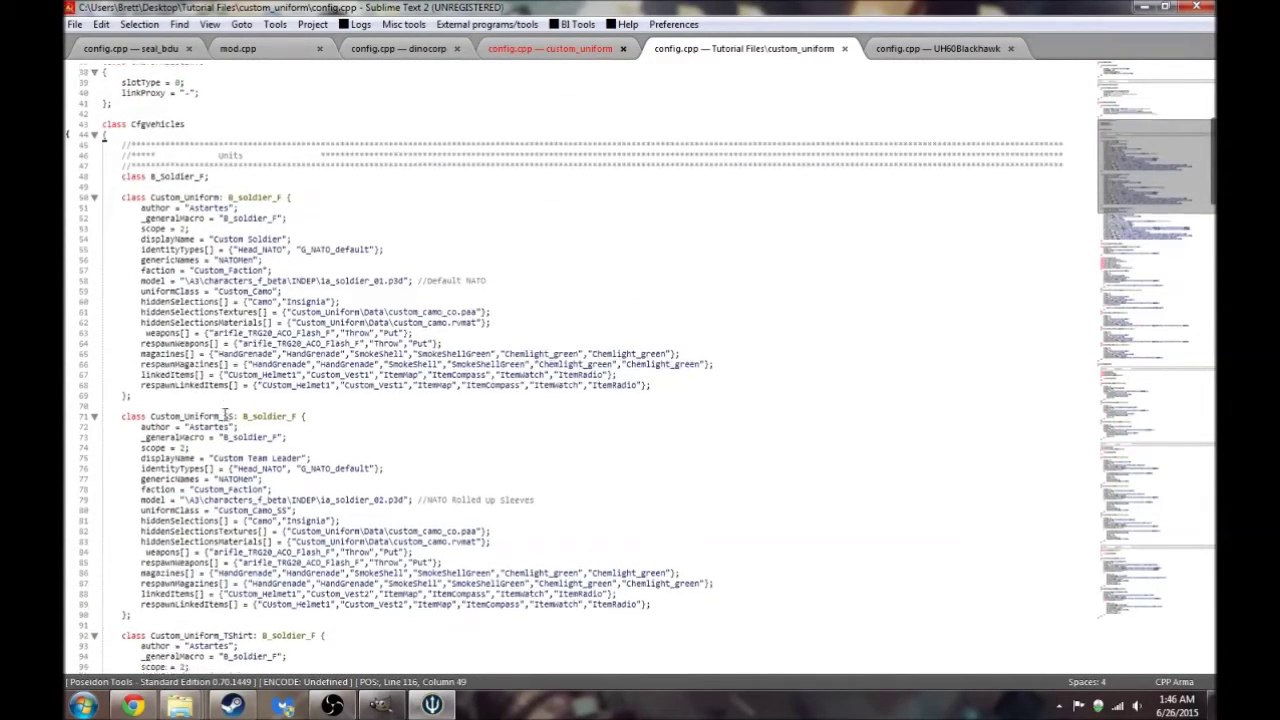
pyautogui.scroll(-7, 247, 417)
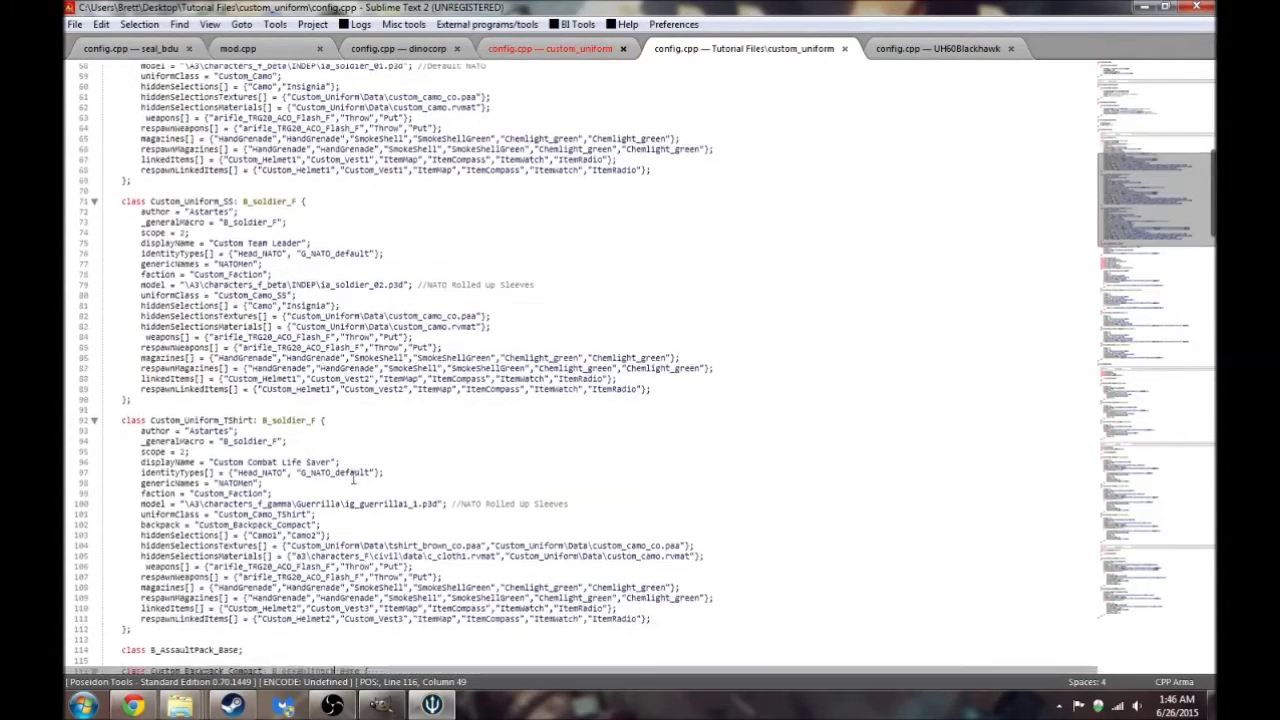
pyautogui.scroll(-3, 374, 503)
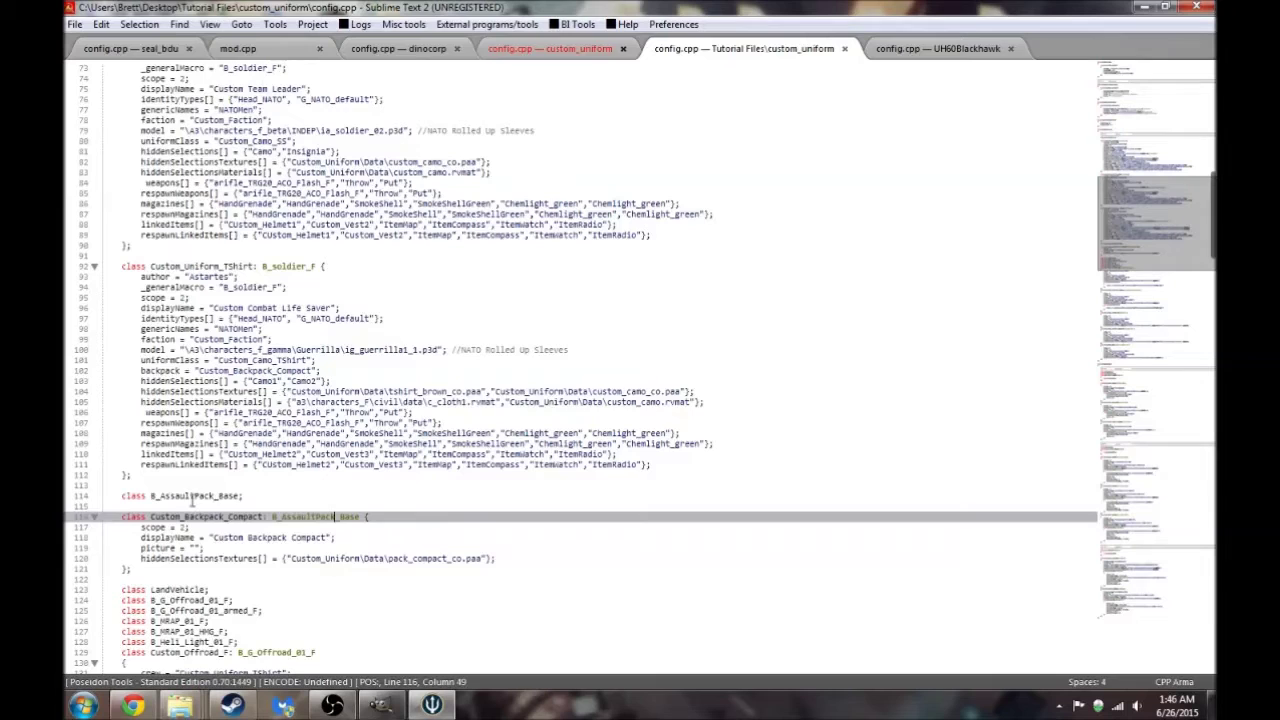
pyautogui.scroll(-4, 201, 501)
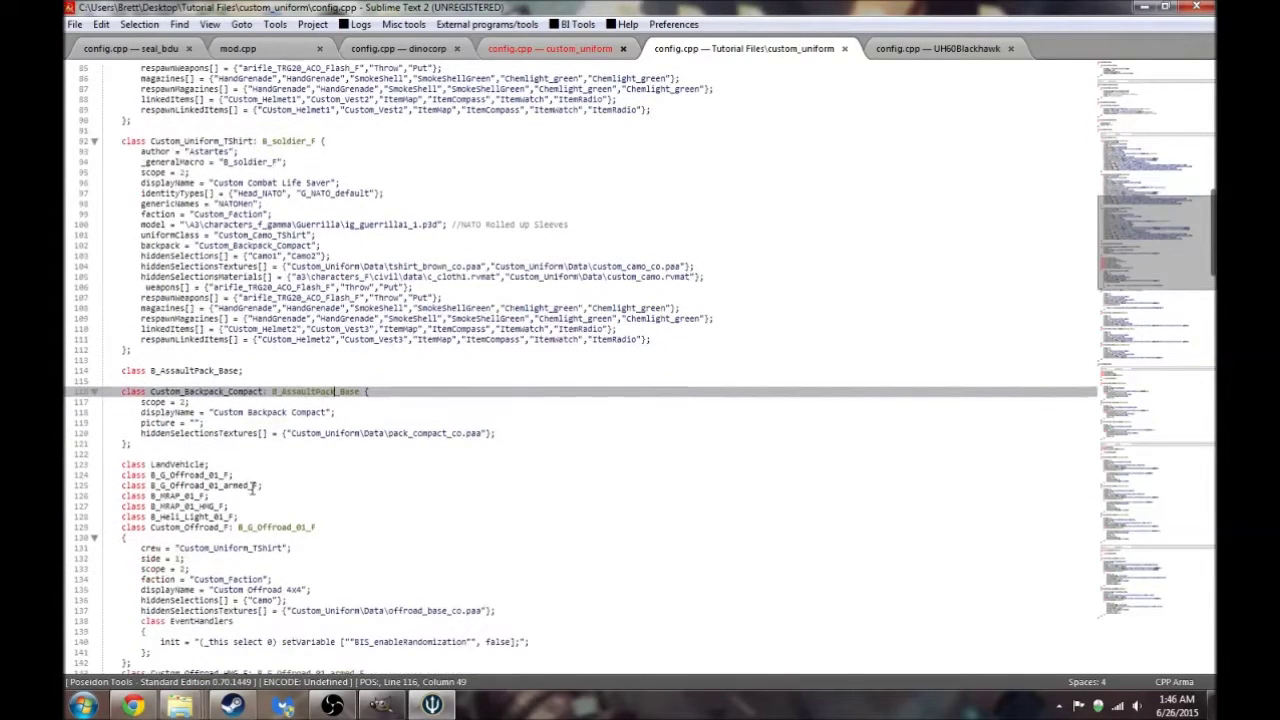
# - Examine the vehicle base class declarations and how Custom_Offroad_F inherits from B_G_Offroad_01_F
pyautogui.moveTo(121, 464); pyautogui.dragTo(193, 527)
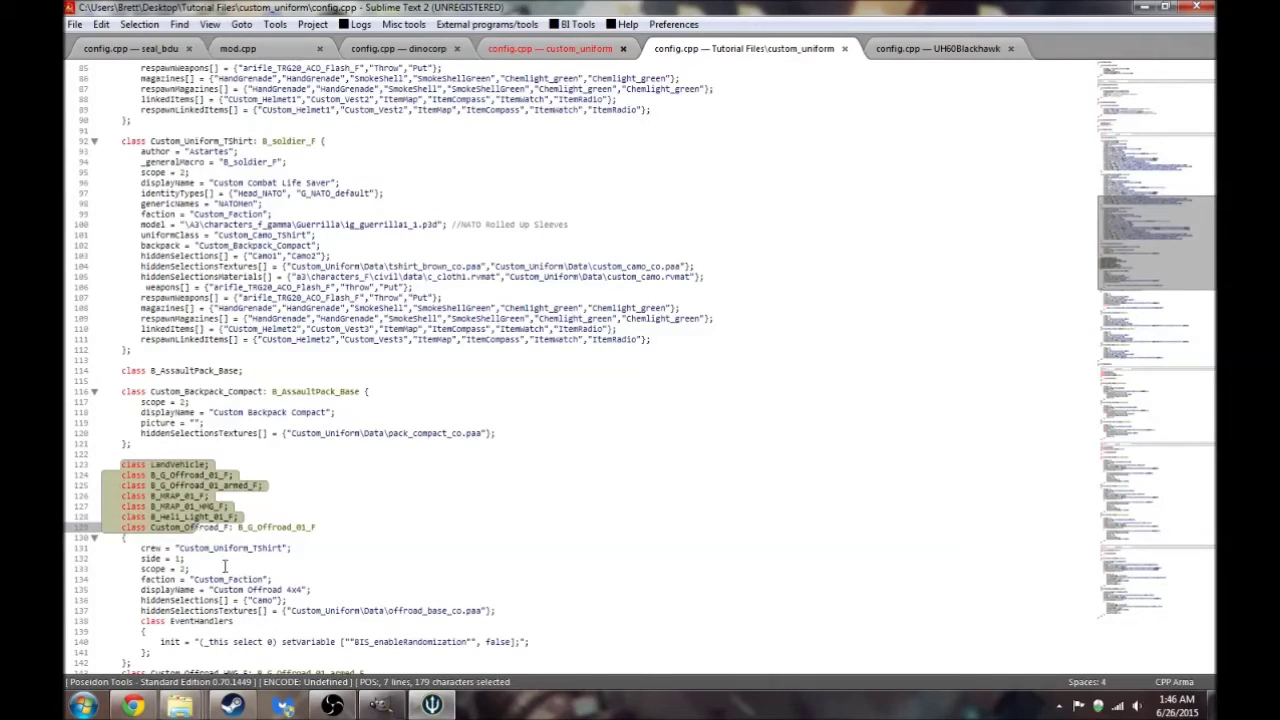
pyautogui.scroll(-2, 310, 540)
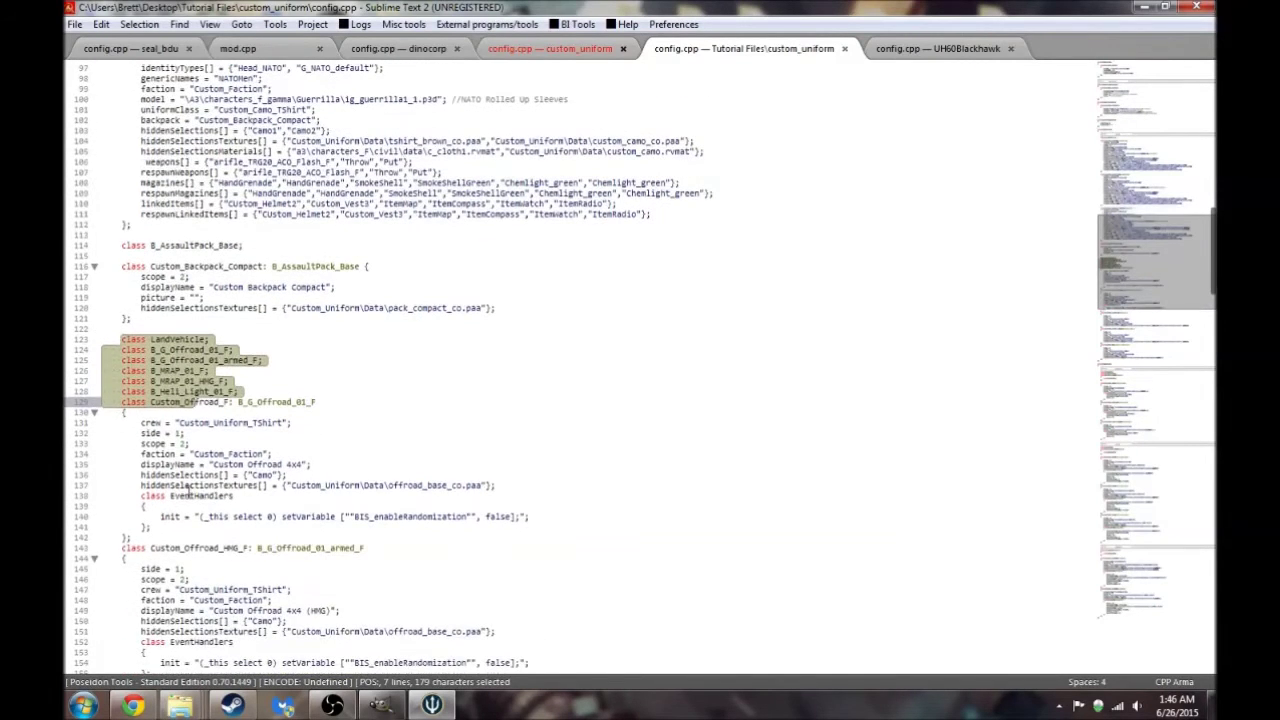
pyautogui.click(189, 495)
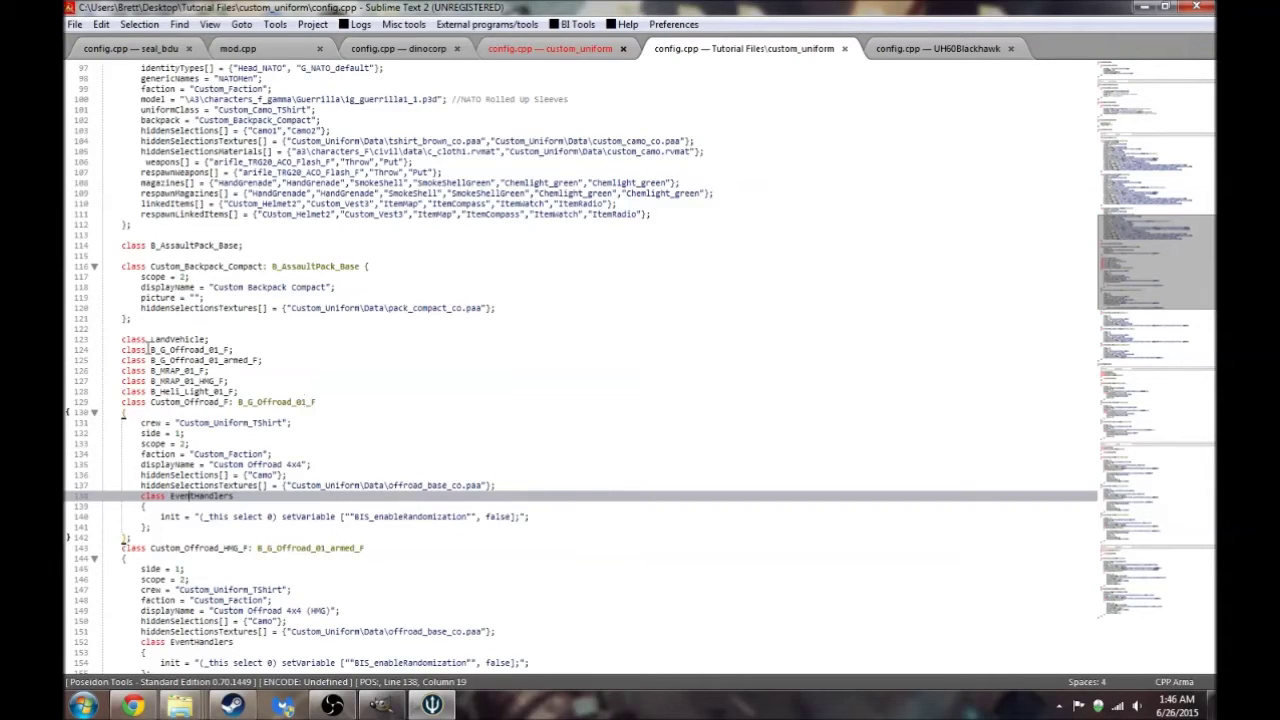
pyautogui.moveTo(150, 350); pyautogui.dragTo(230, 355)
pyautogui.click(230, 353)
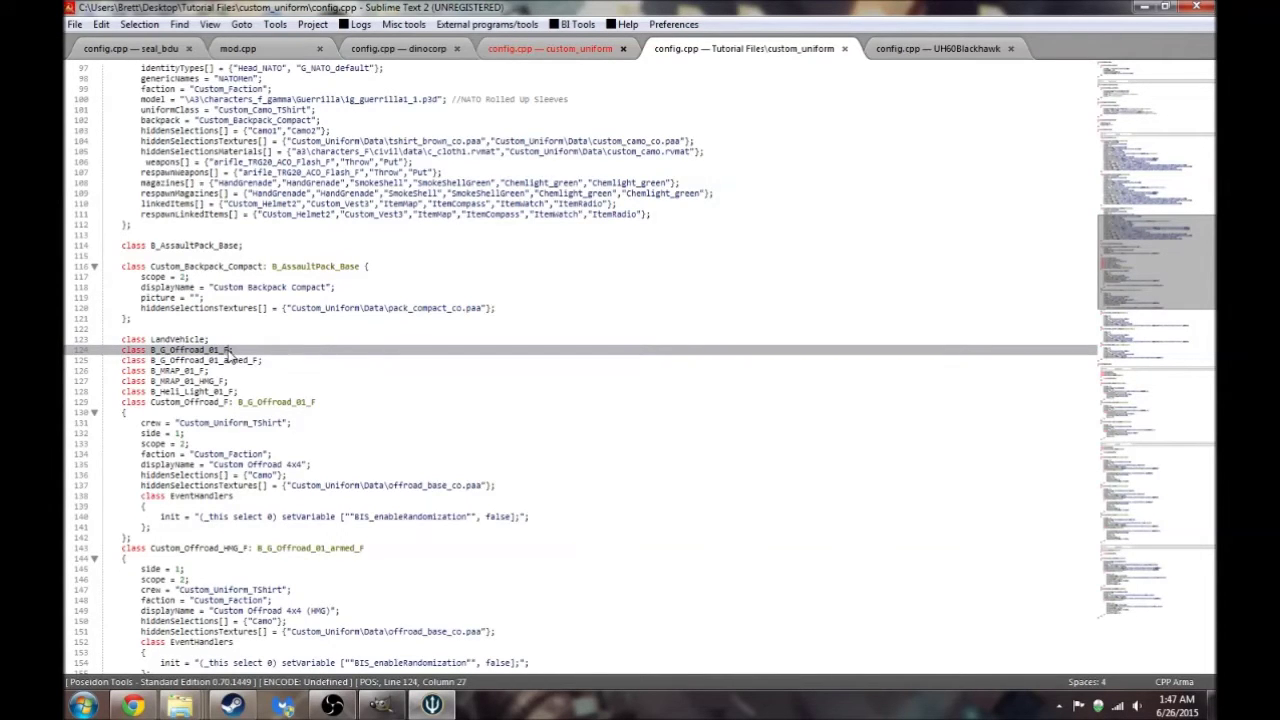
pyautogui.click(166, 402)
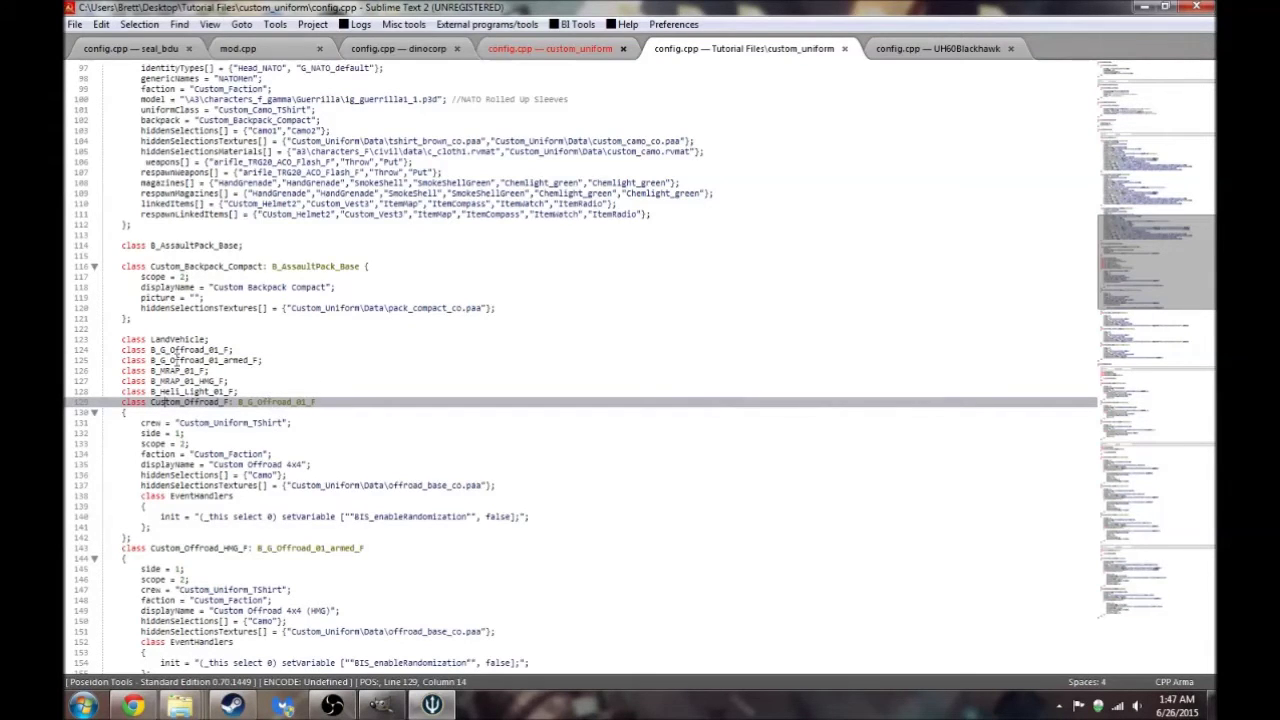
# - Compare the B_AssaultPack_Base declaration with the header of the Custom_Backpack_Compact class that inherits from it
pyautogui.scroll(4, 300, 355)
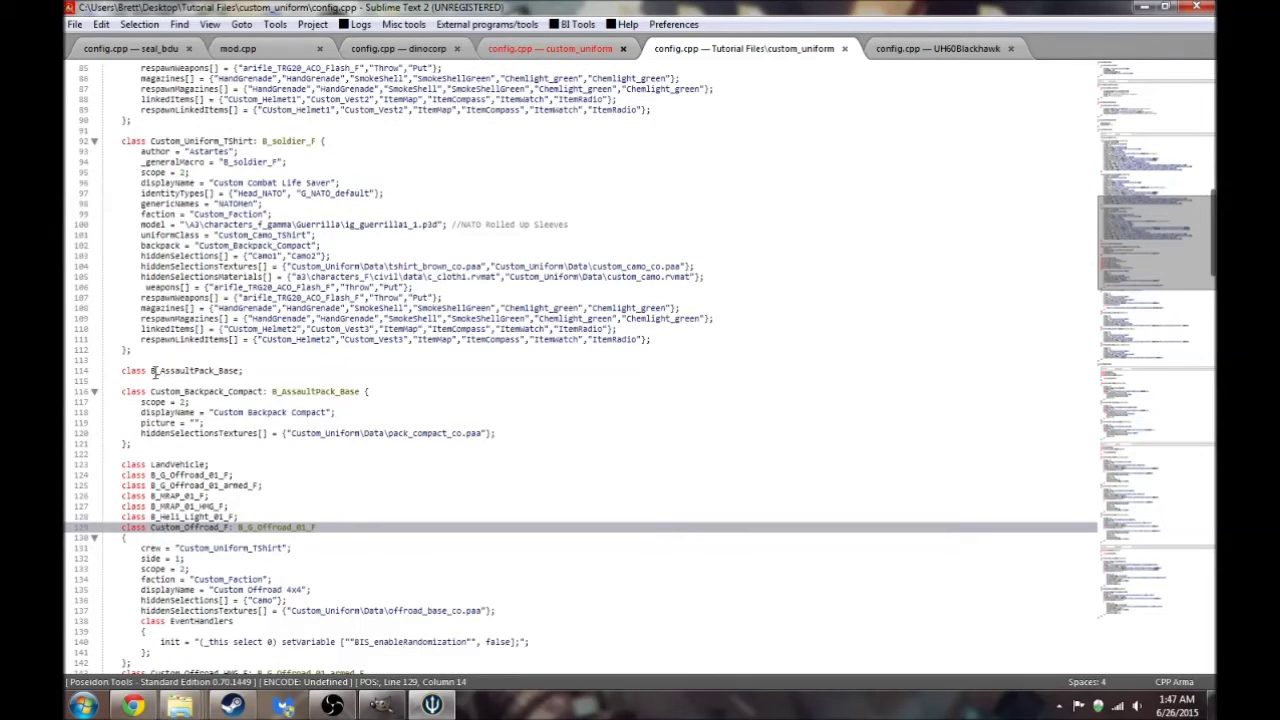
pyautogui.moveTo(150, 370); pyautogui.dragTo(239, 373)
pyautogui.click(177, 392)
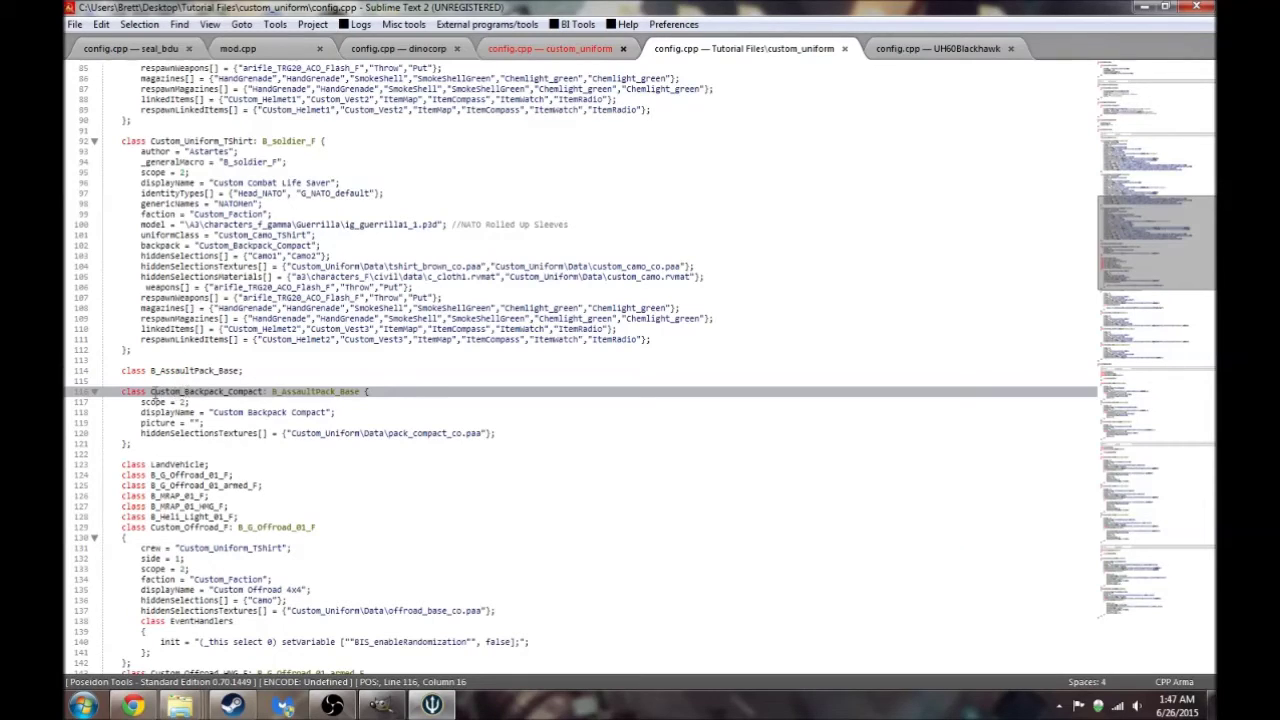
pyautogui.moveTo(152, 392); pyautogui.dragTo(366, 392)
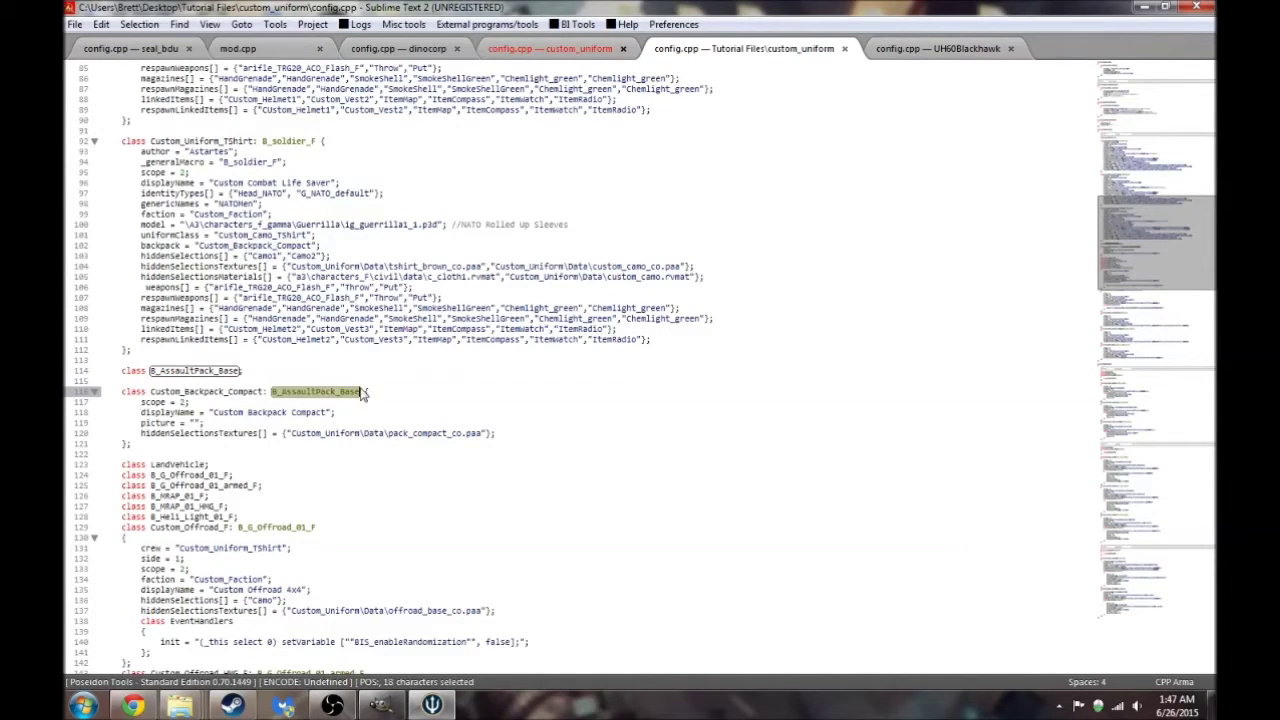
pyautogui.click(358, 391)
pyautogui.click(189, 392)
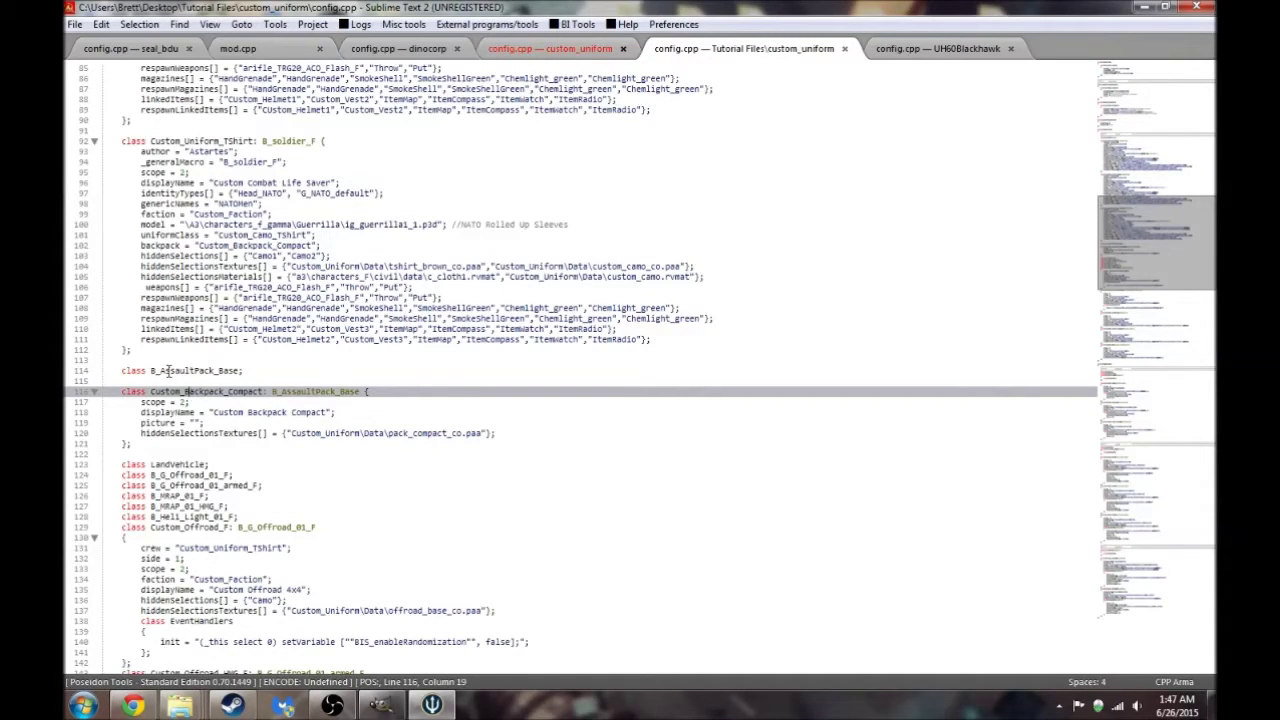
pyautogui.click(167, 371)
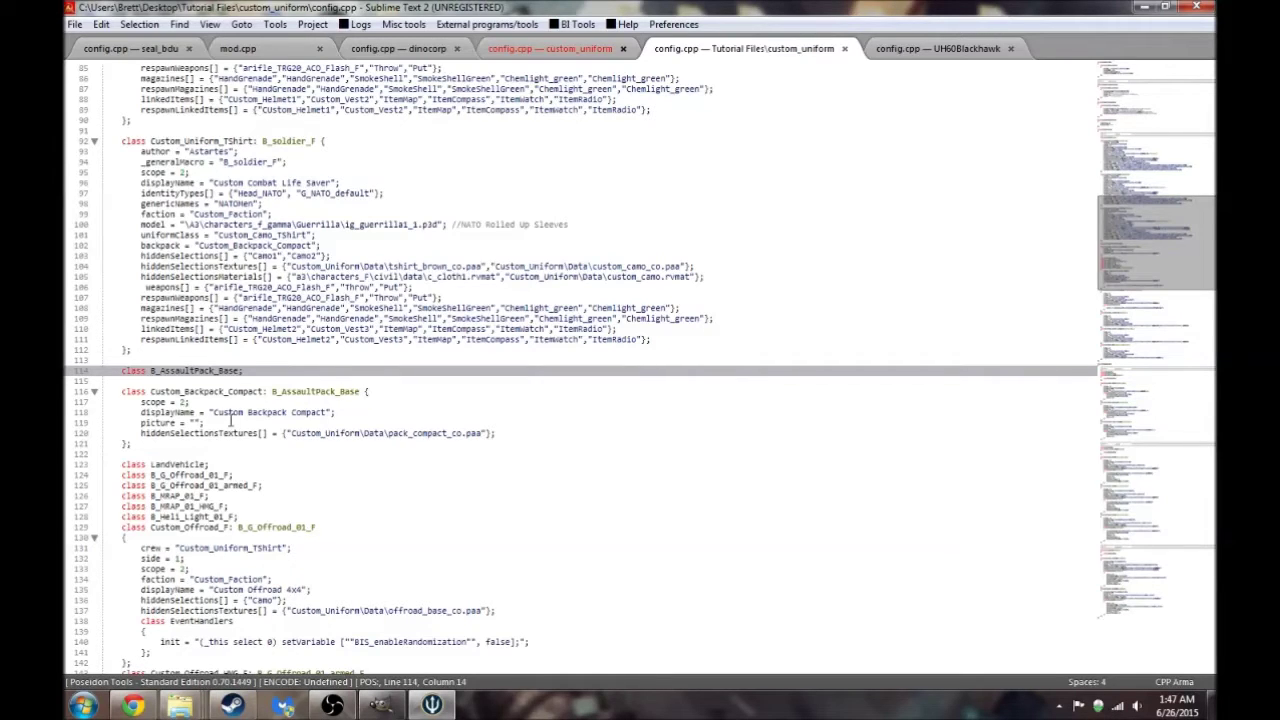
# - Examine the displayName, picture and hiddenSelectionsTextures entries of the Custom_Backpack_Compact class
pyautogui.moveTo(211, 412); pyautogui.dragTo(322, 414)
pyautogui.press('End')
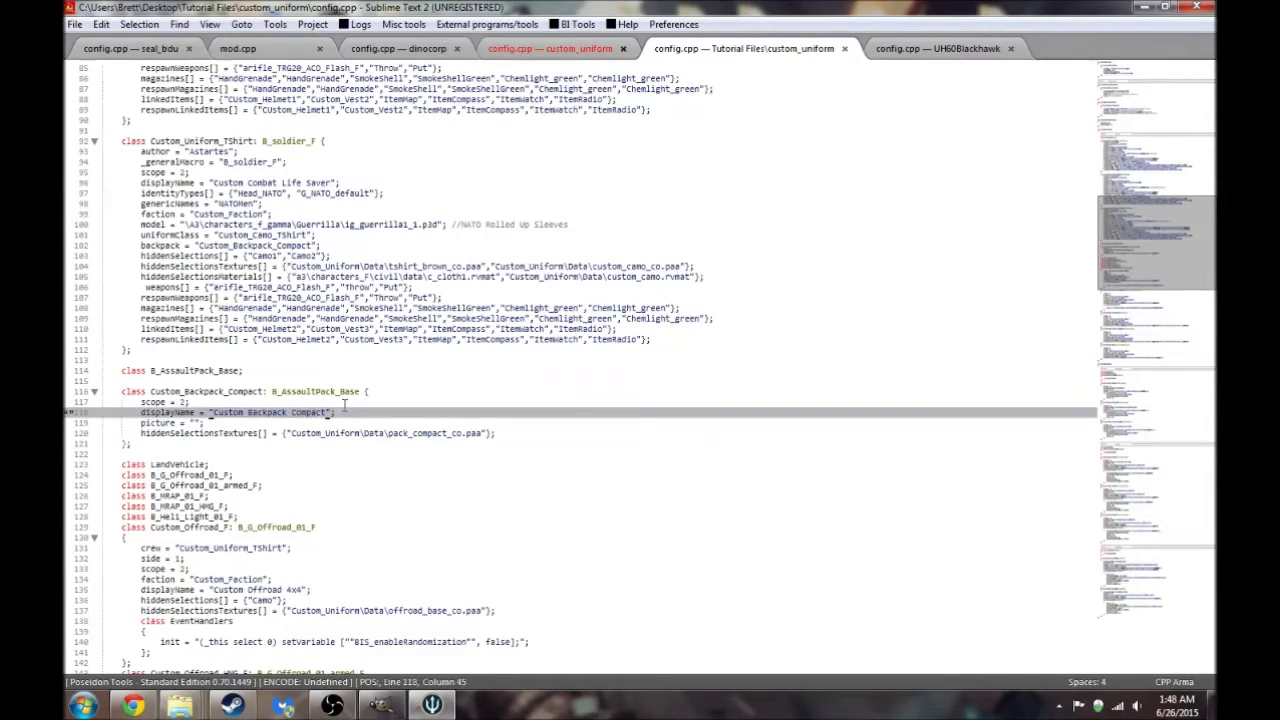
pyautogui.click(178, 422)
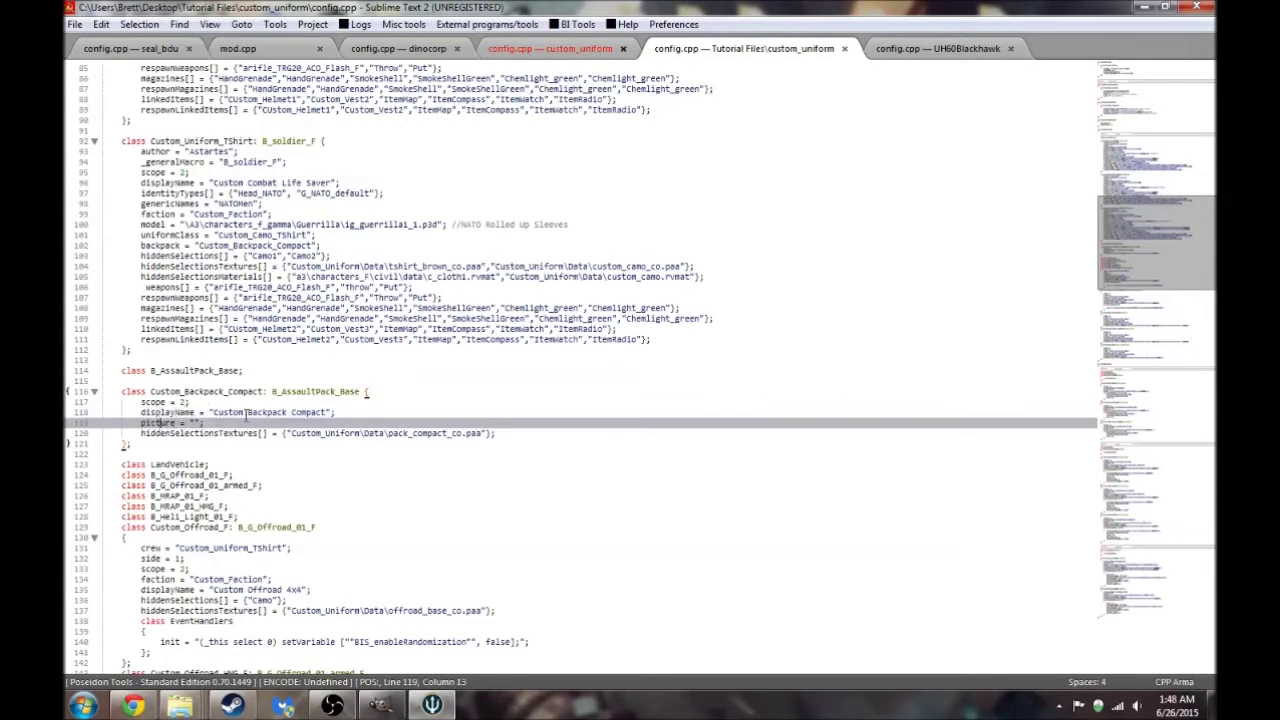
pyautogui.press('End')
pyautogui.click(148, 434)
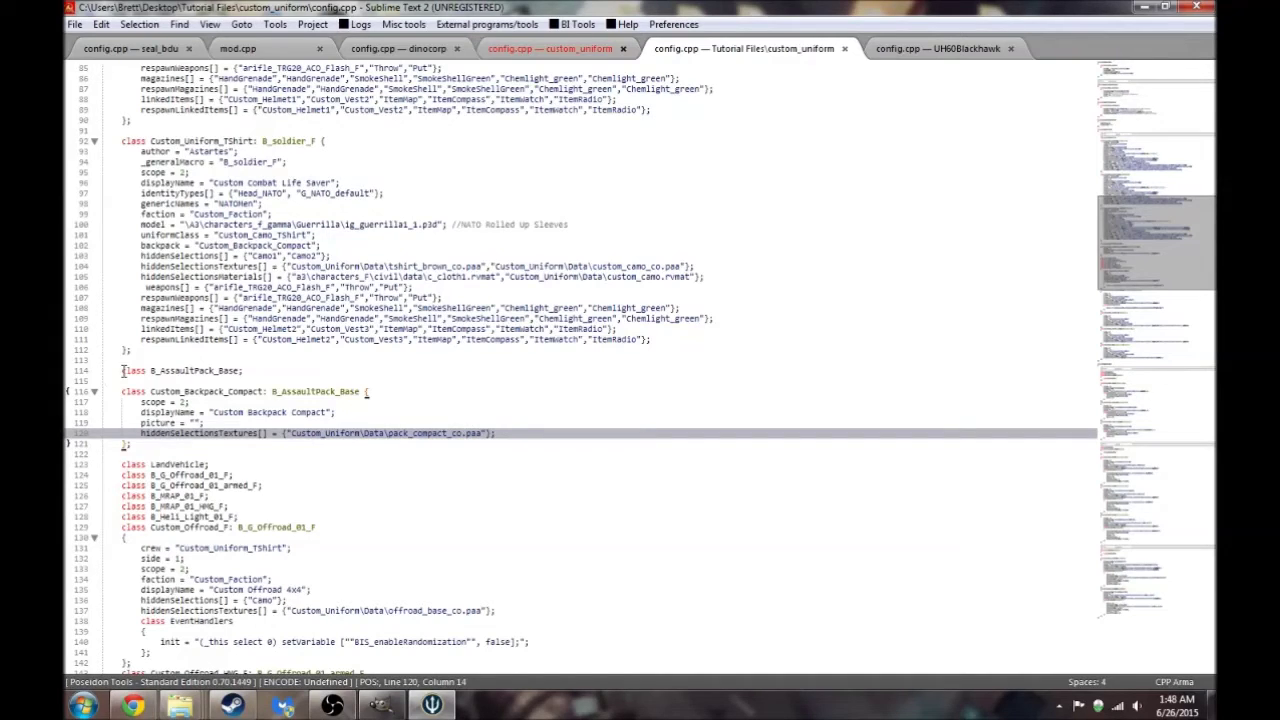
# - Highlight the complete backpack class code, deselect it and locate the backpack entry in the Custom_Uniform_TShirt class
pyautogui.moveTo(121, 371); pyautogui.dragTo(221, 442)
pyautogui.click(224, 288)
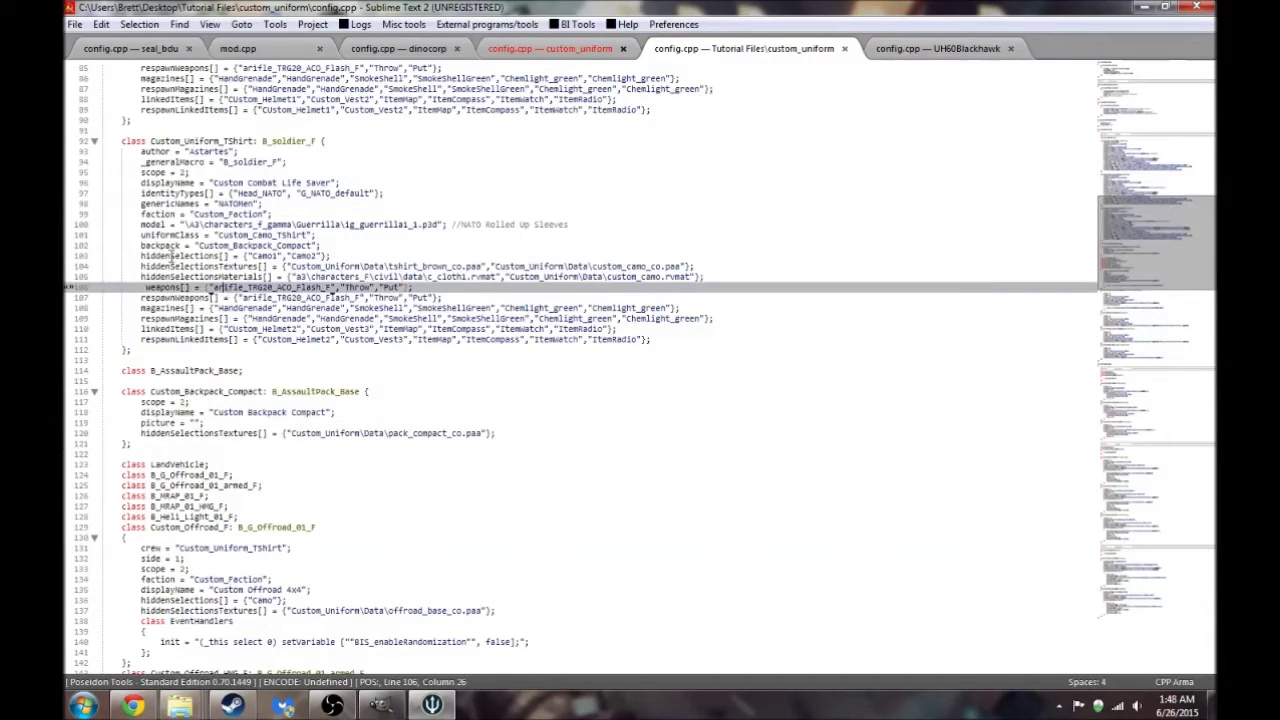
pyautogui.click(141, 245)
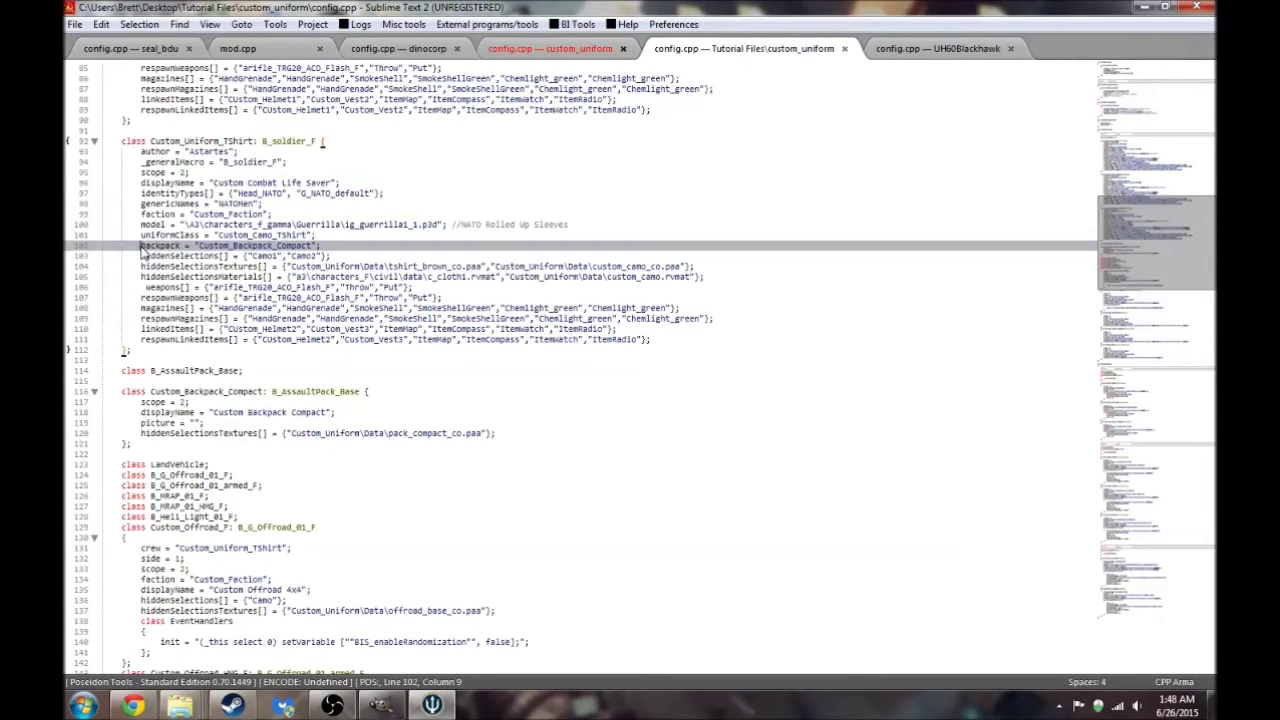
# - Compare the backpack entry in the Custom_Uniform_TShirt class with the Custom_Backpack_Compact class name and its displayName
pyautogui.moveTo(141, 245); pyautogui.dragTo(165, 244)
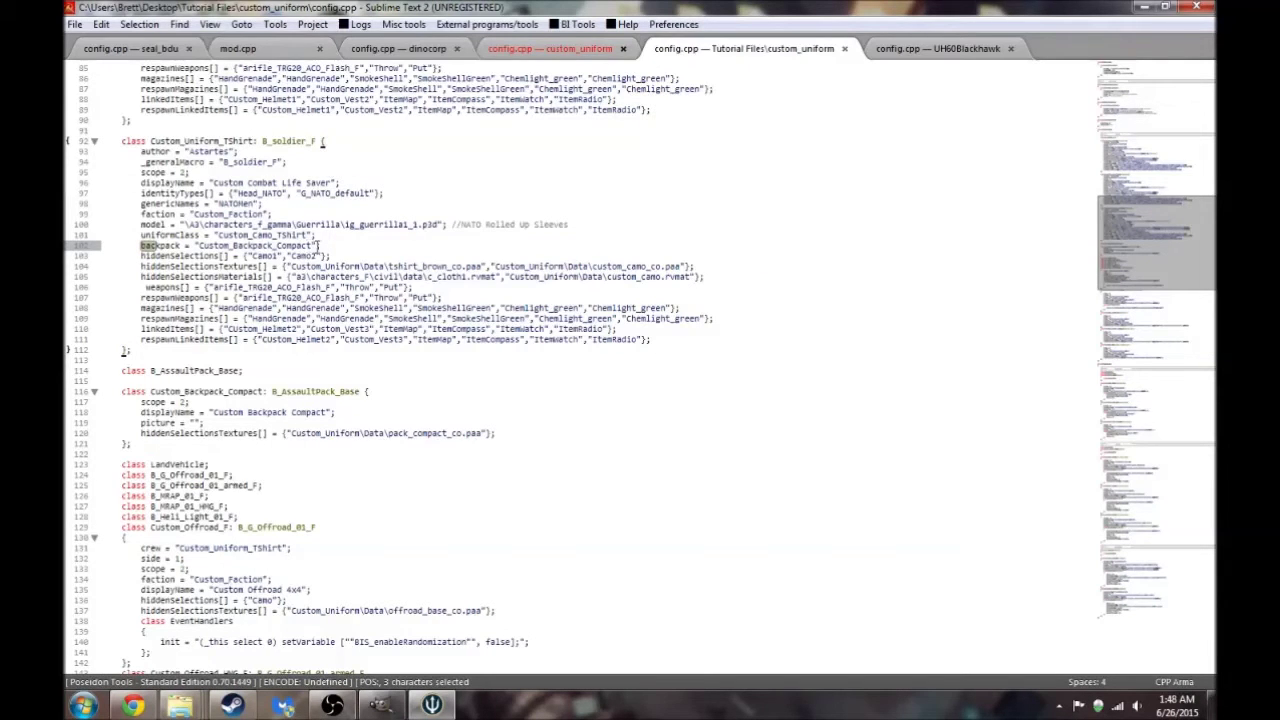
pyautogui.click(180, 391)
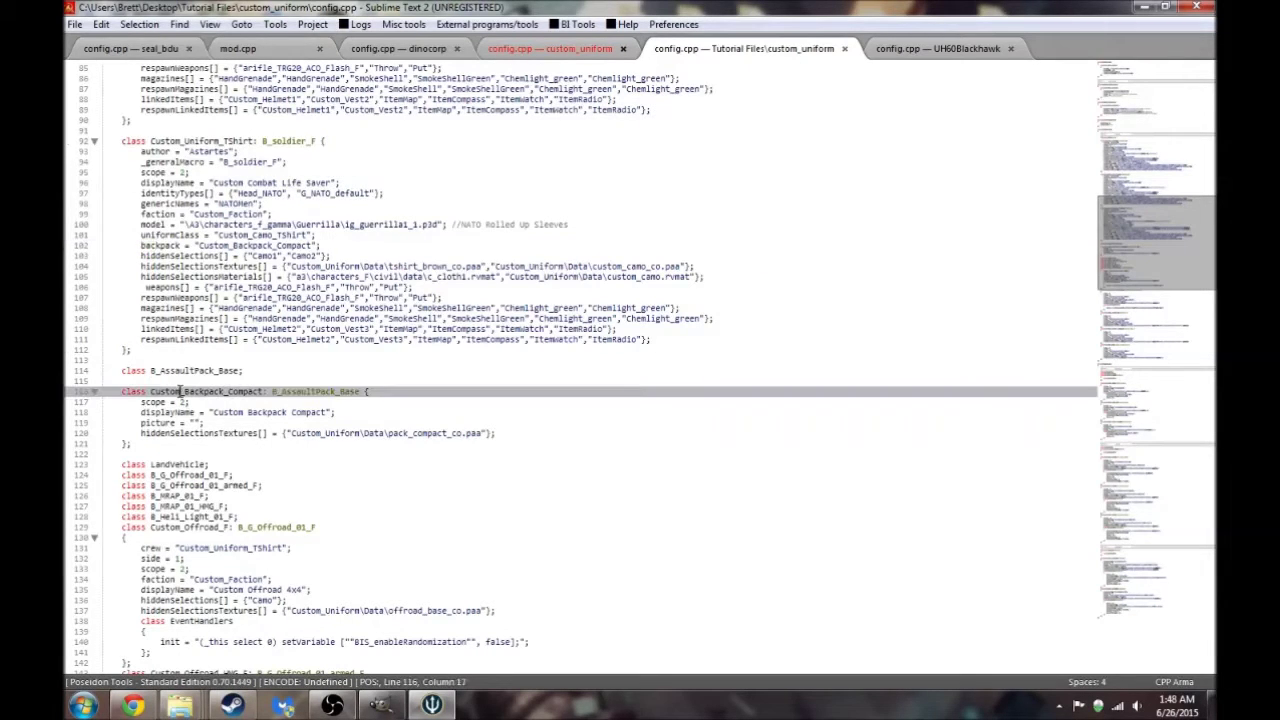
pyautogui.moveTo(212, 412); pyautogui.dragTo(308, 412)
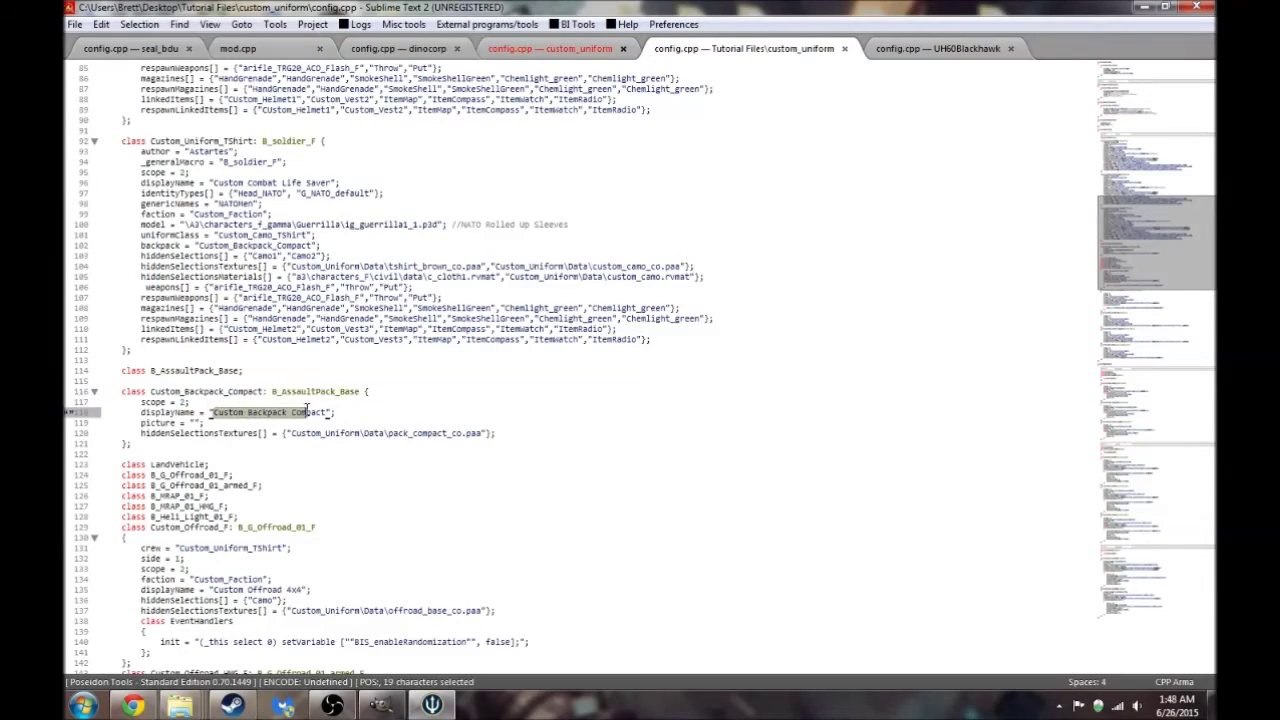
pyautogui.moveTo(150, 391); pyautogui.dragTo(253, 391)
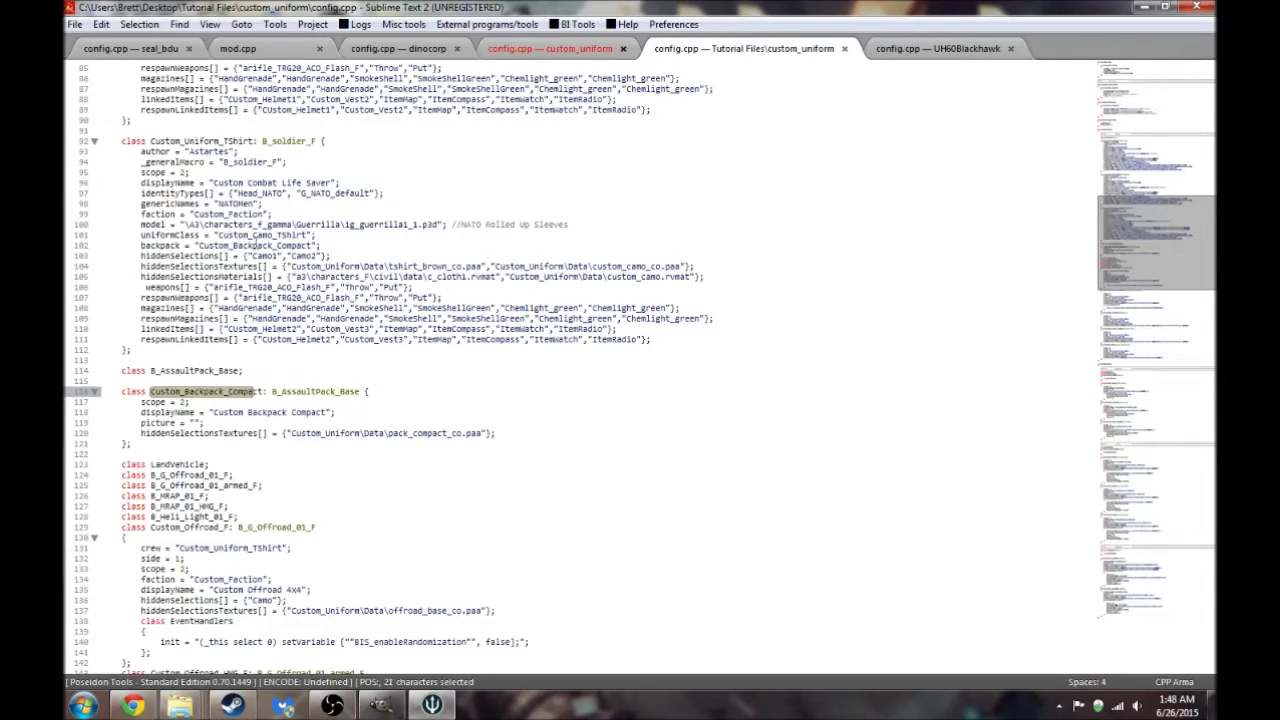
pyautogui.moveTo(198, 245); pyautogui.dragTo(318, 246)
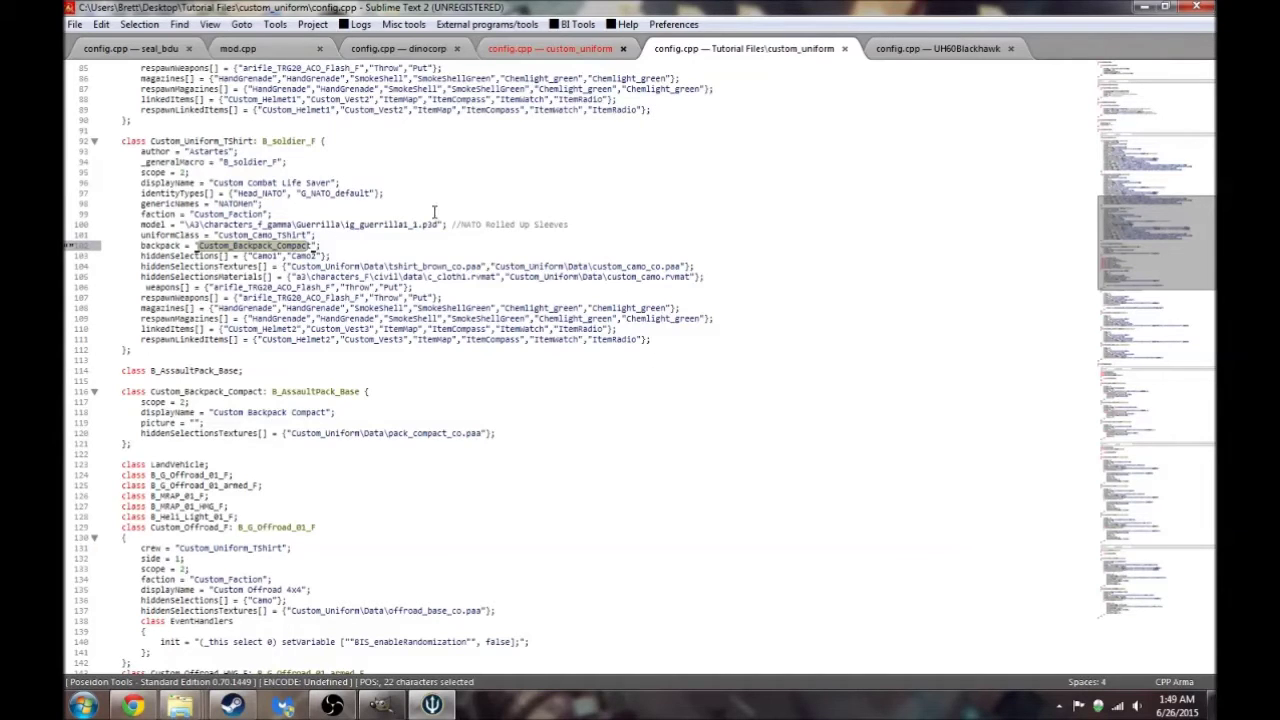
pyautogui.scroll(1, 360, 288)
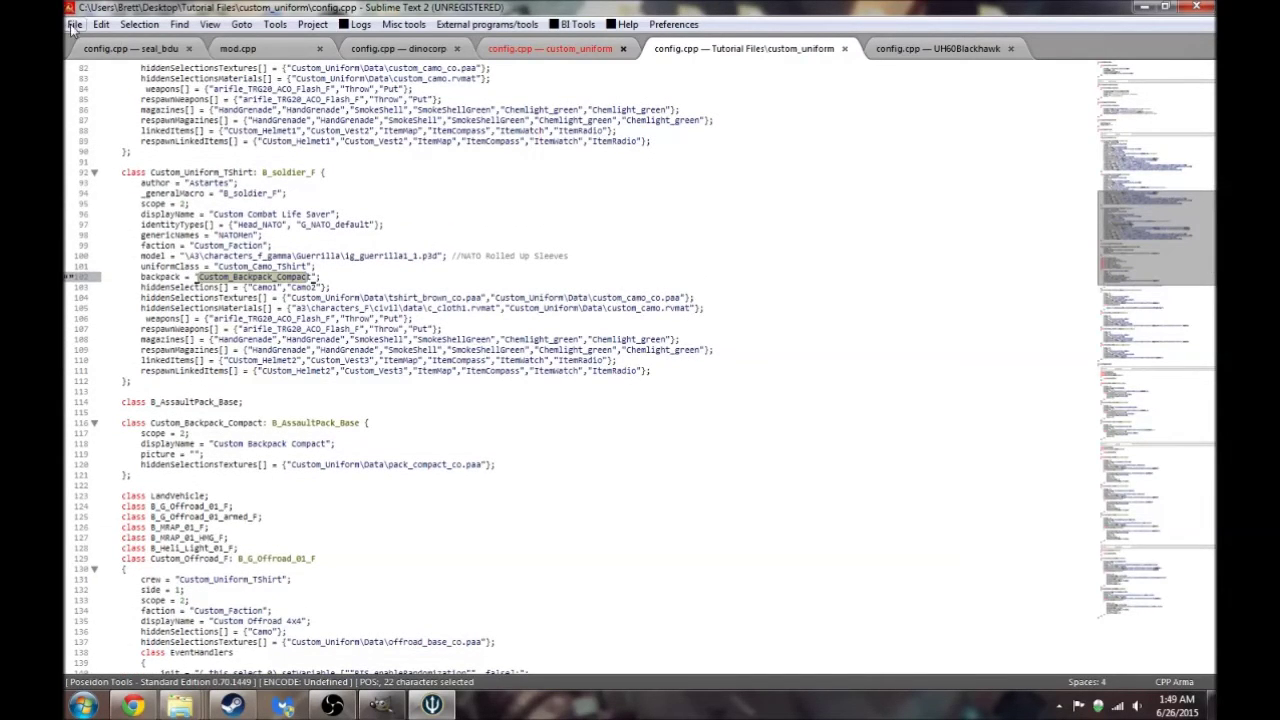
# - Save config.cpp and close the code editor
pyautogui.click(72, 24)
pyautogui.click(100, 166)
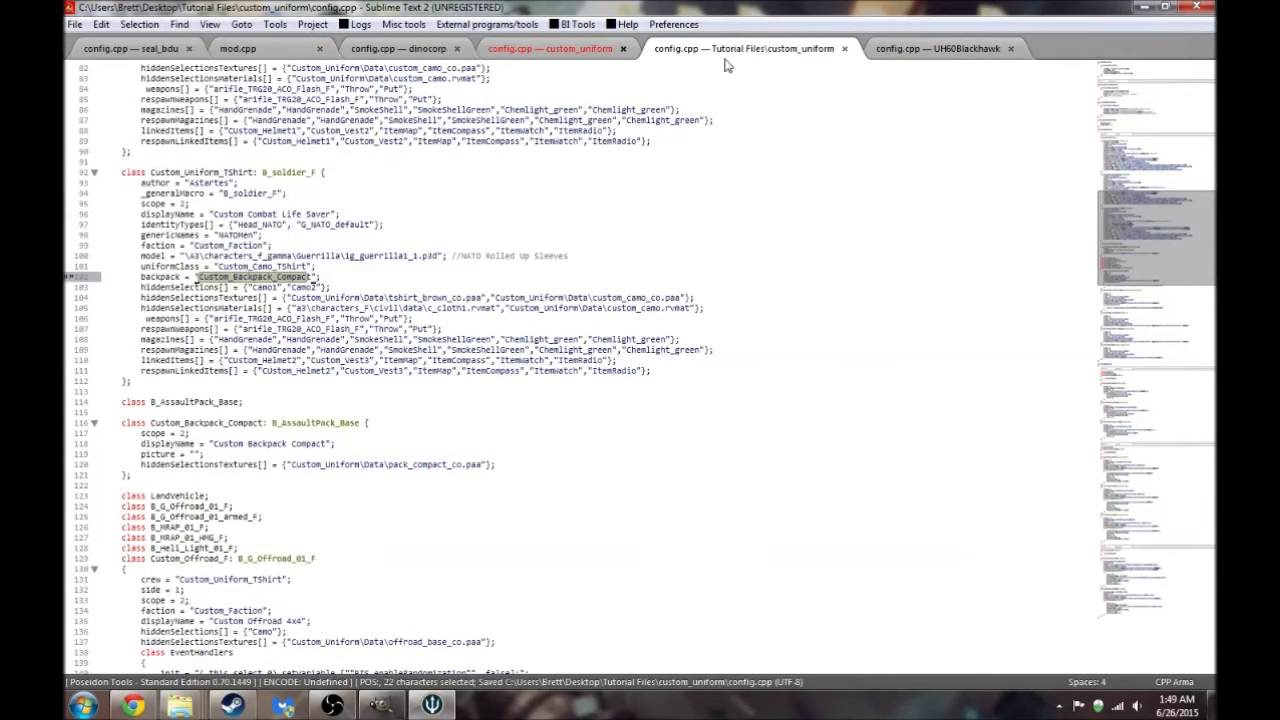
pyautogui.click(1194, 8)
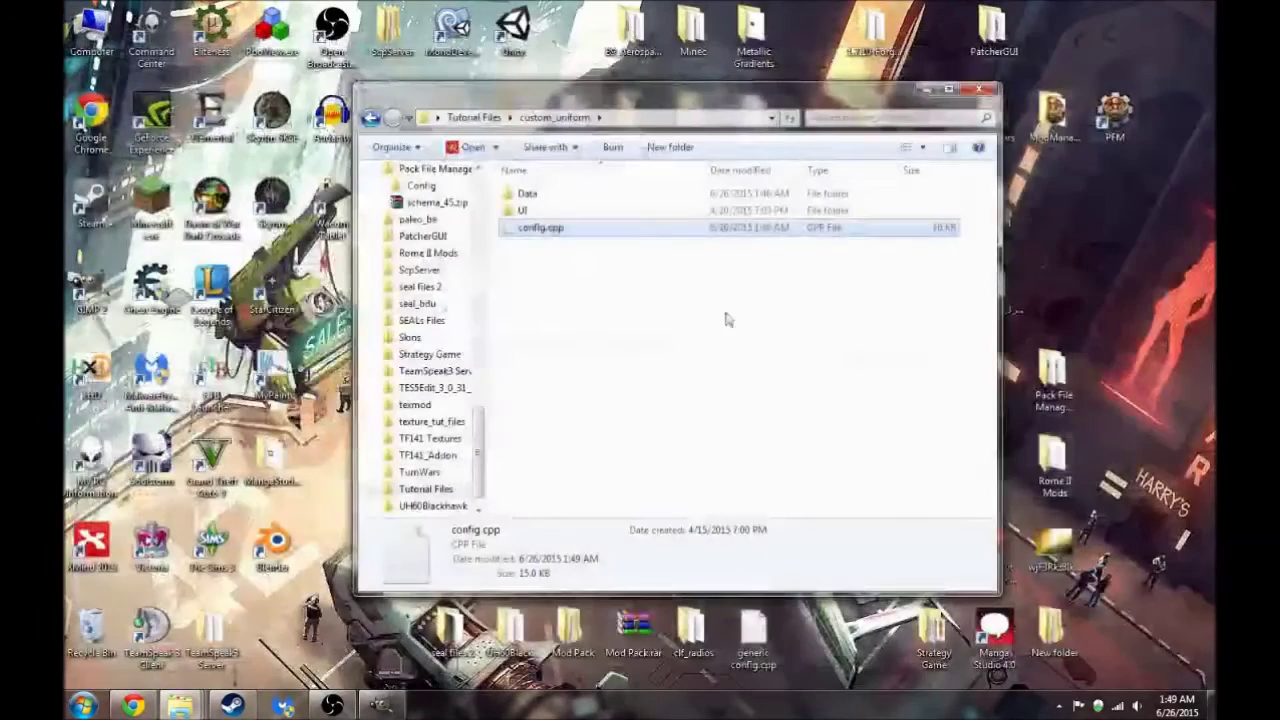
# - Pack the custom_uniform folder into a PBO within Tutorial Files and delete the old custom_uniform2.pbo
pyautogui.click(472, 117)
pyautogui.rightClick(538, 214)
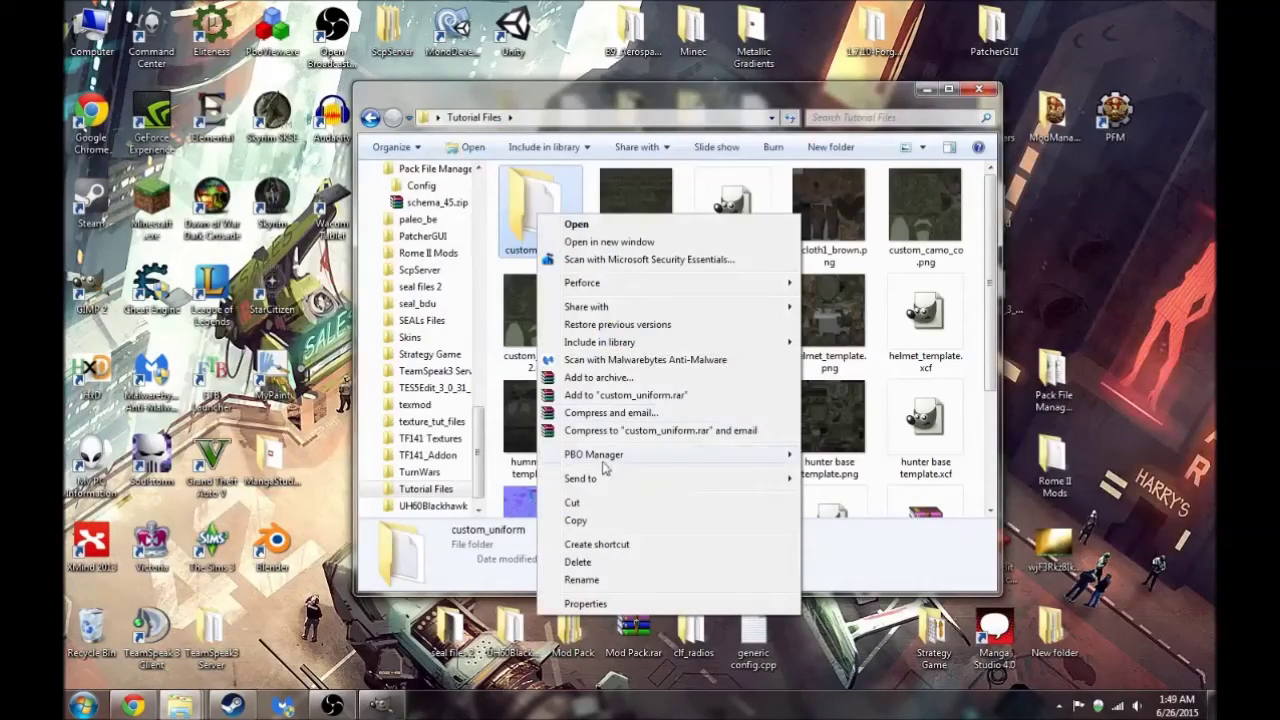
pyautogui.moveTo(757, 465)
pyautogui.click(893, 455)
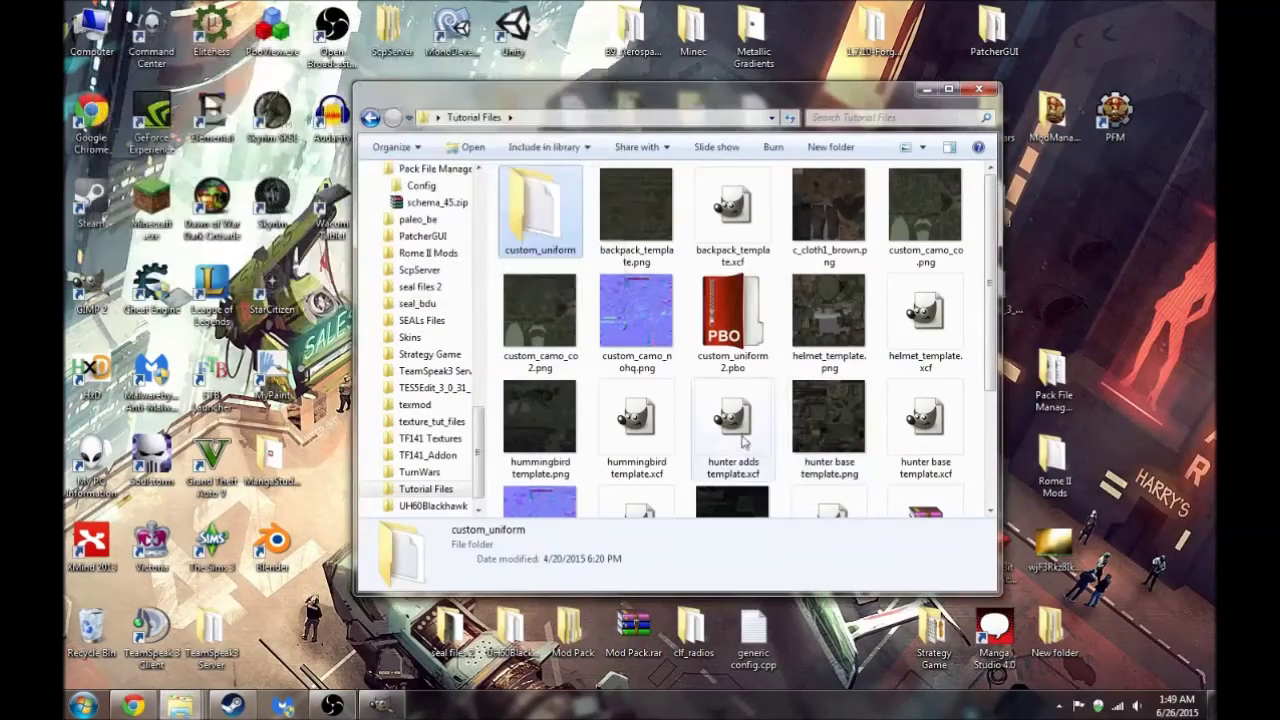
pyautogui.click(829, 318)
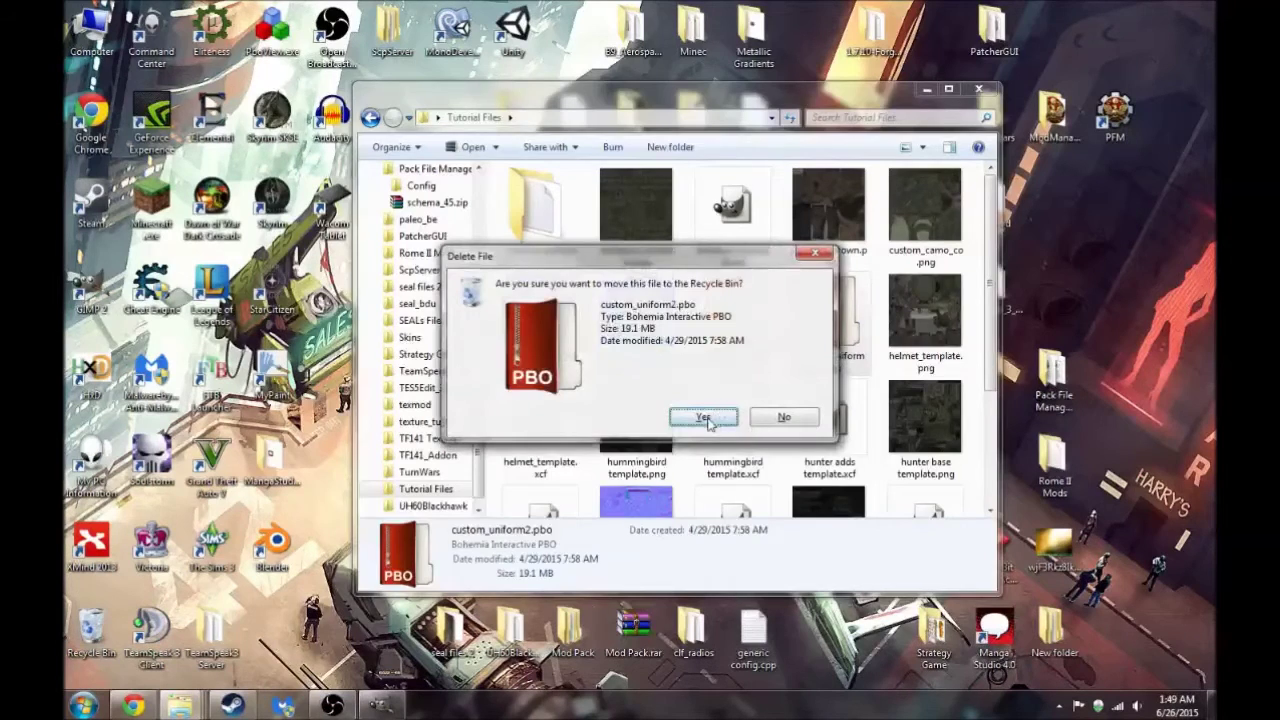
pyautogui.click(710, 421)
pyautogui.click(733, 338)
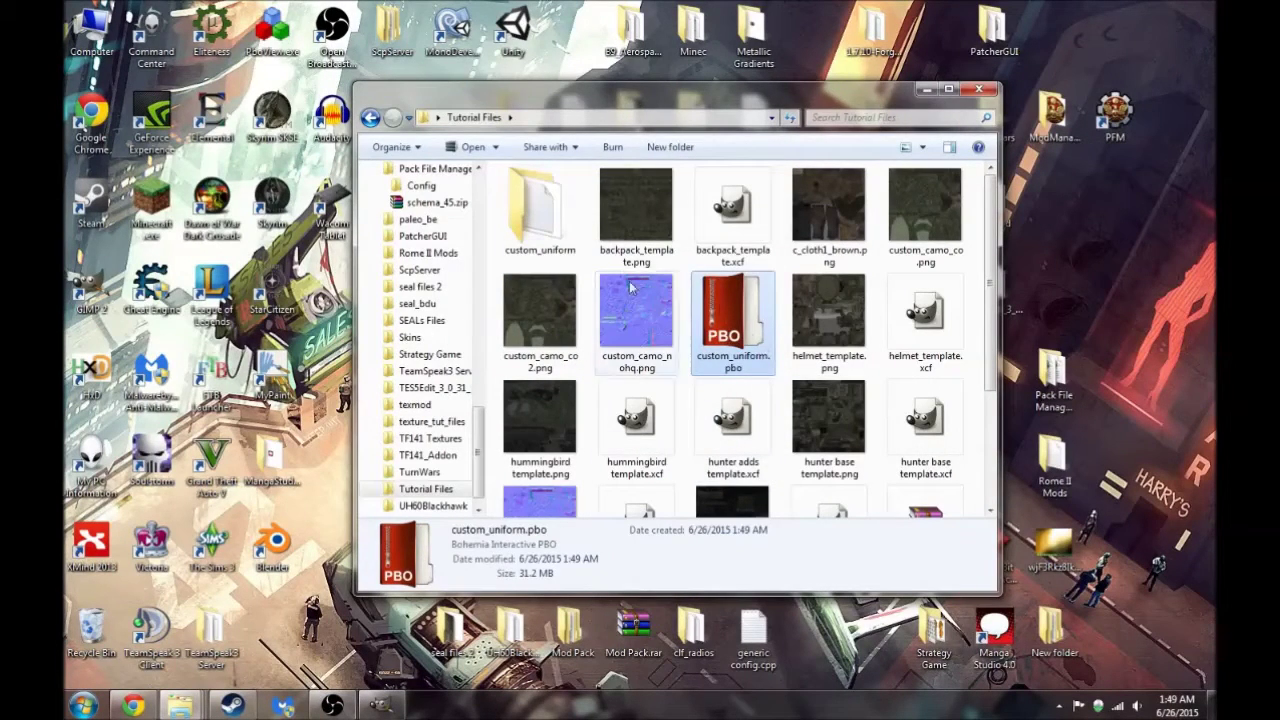
pyautogui.rightClick(724, 313)
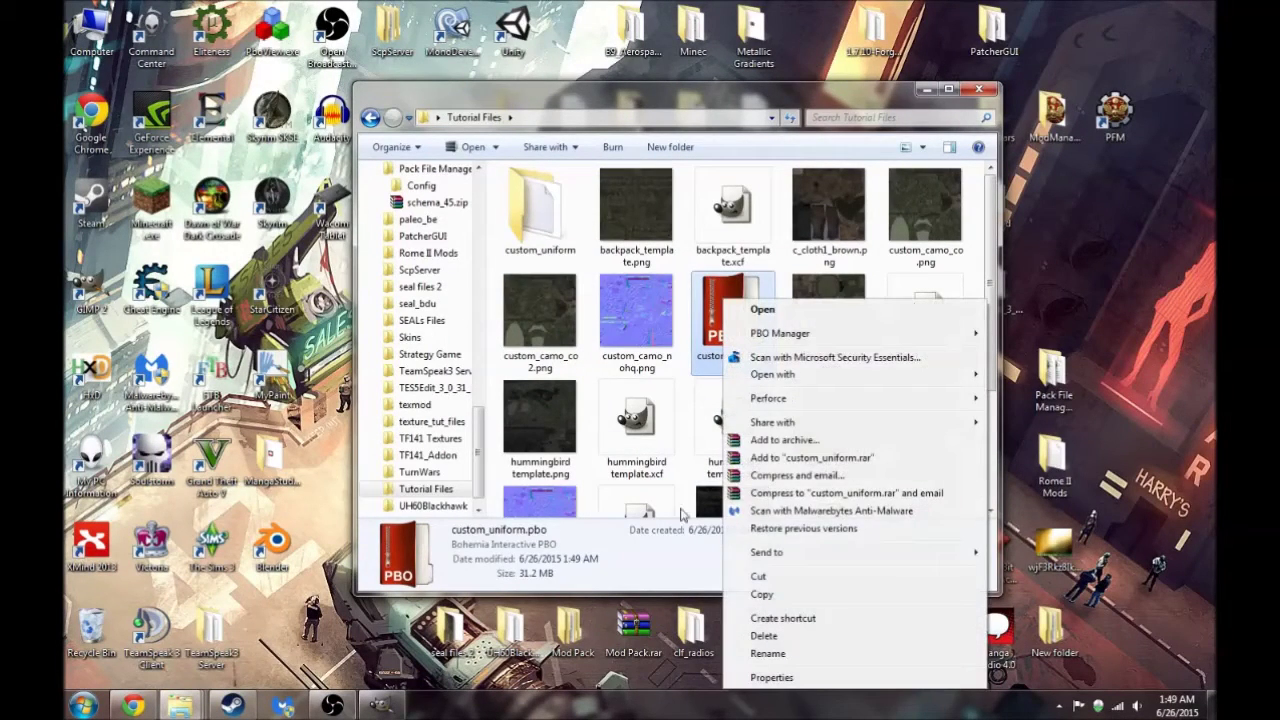
pyautogui.click(748, 593)
pyautogui.click(706, 626)
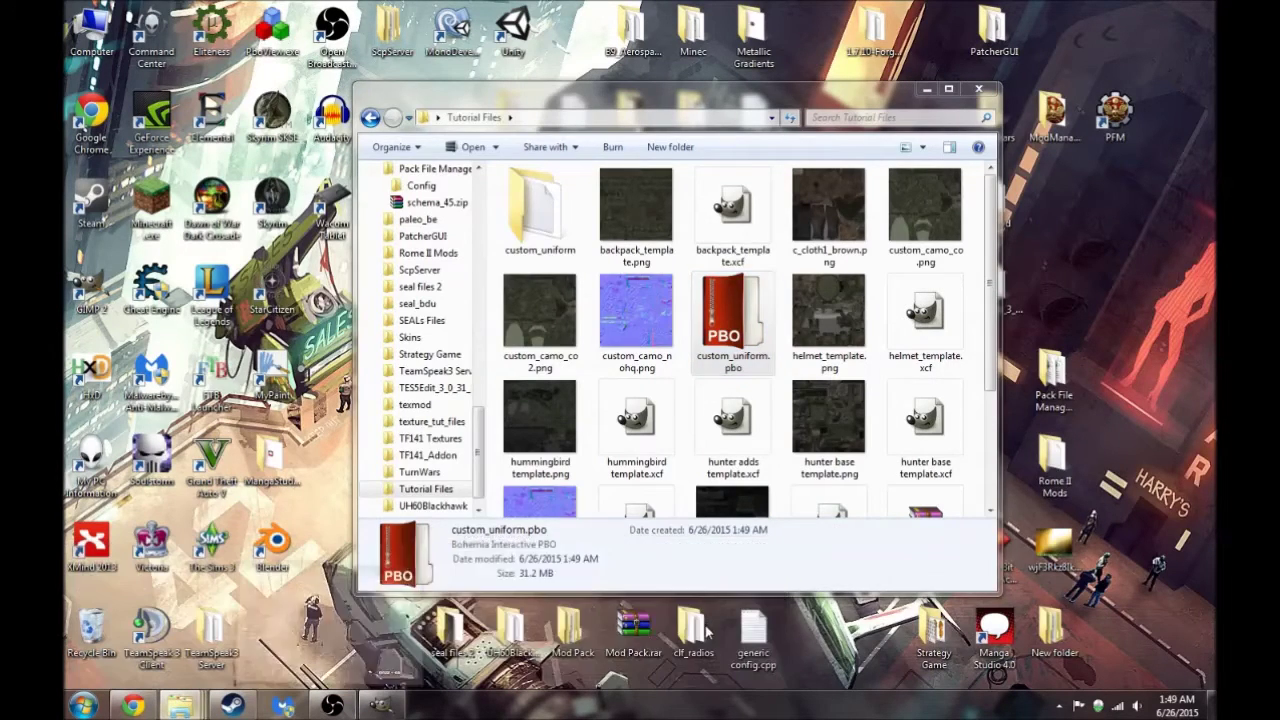
pyautogui.click(573, 177)
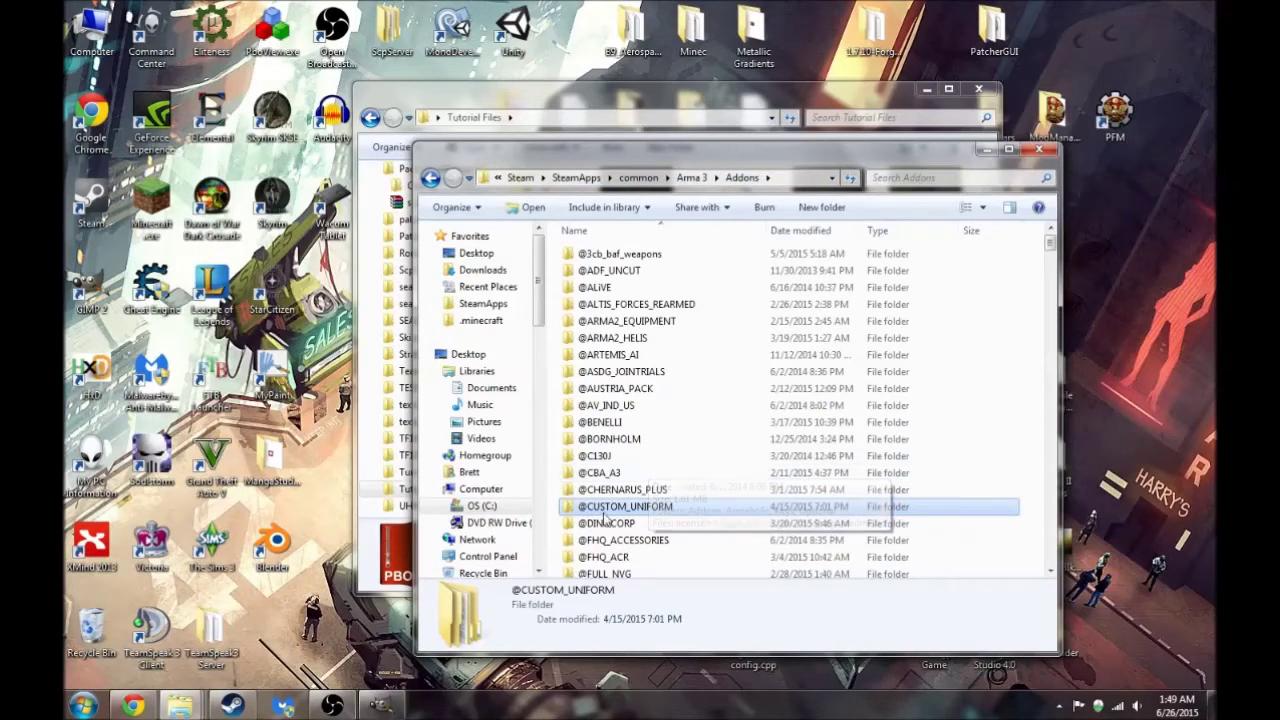
pyautogui.doubleClick(630, 510)
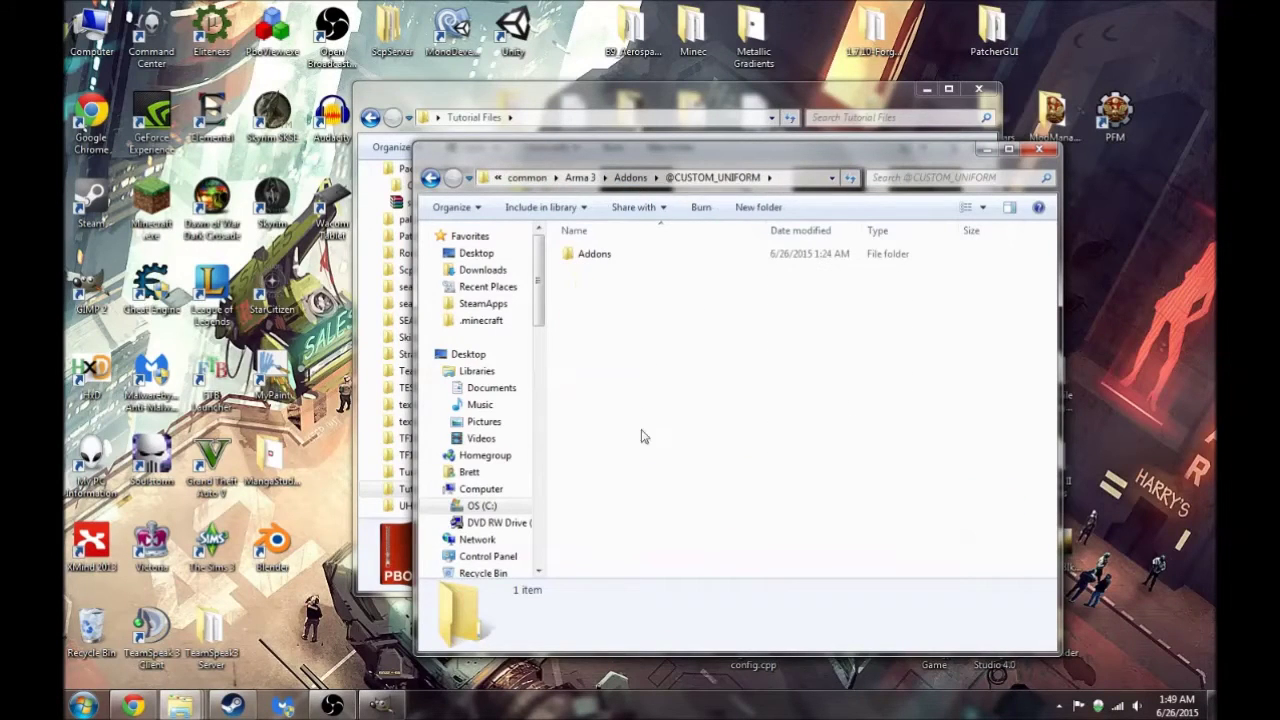
pyautogui.doubleClick(600, 256)
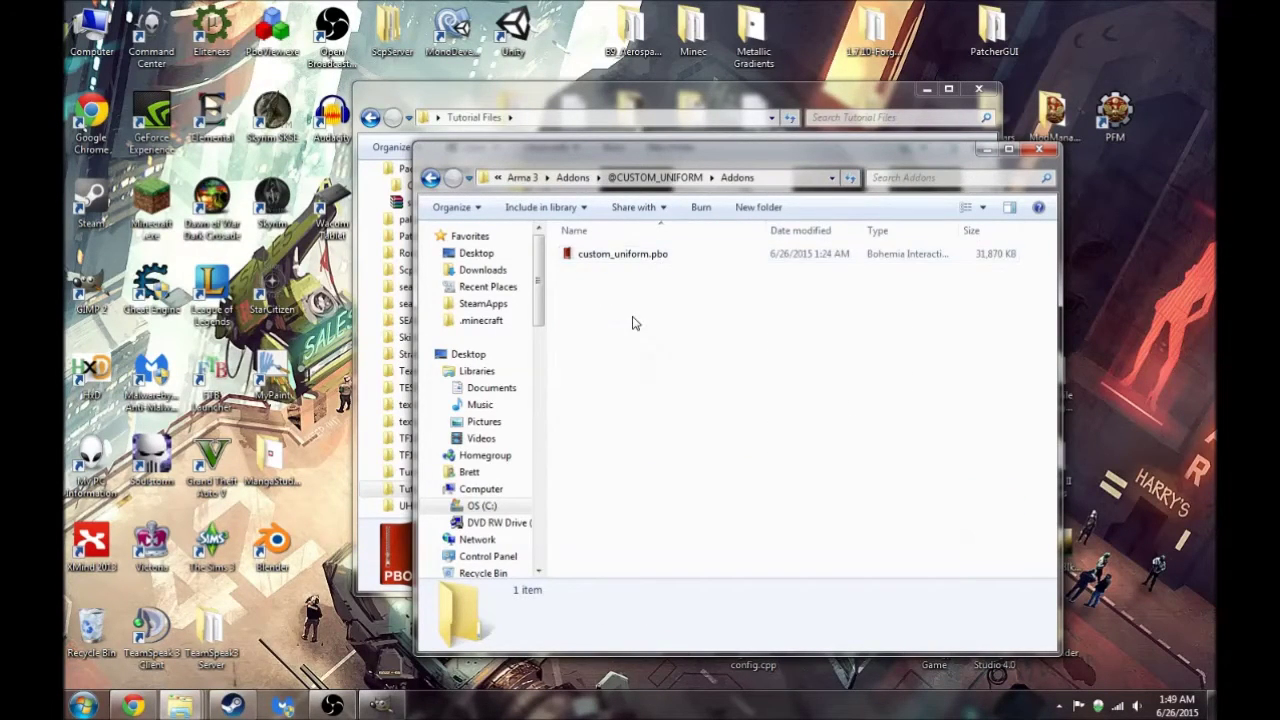
pyautogui.rightClick(634, 319)
pyautogui.click(668, 428)
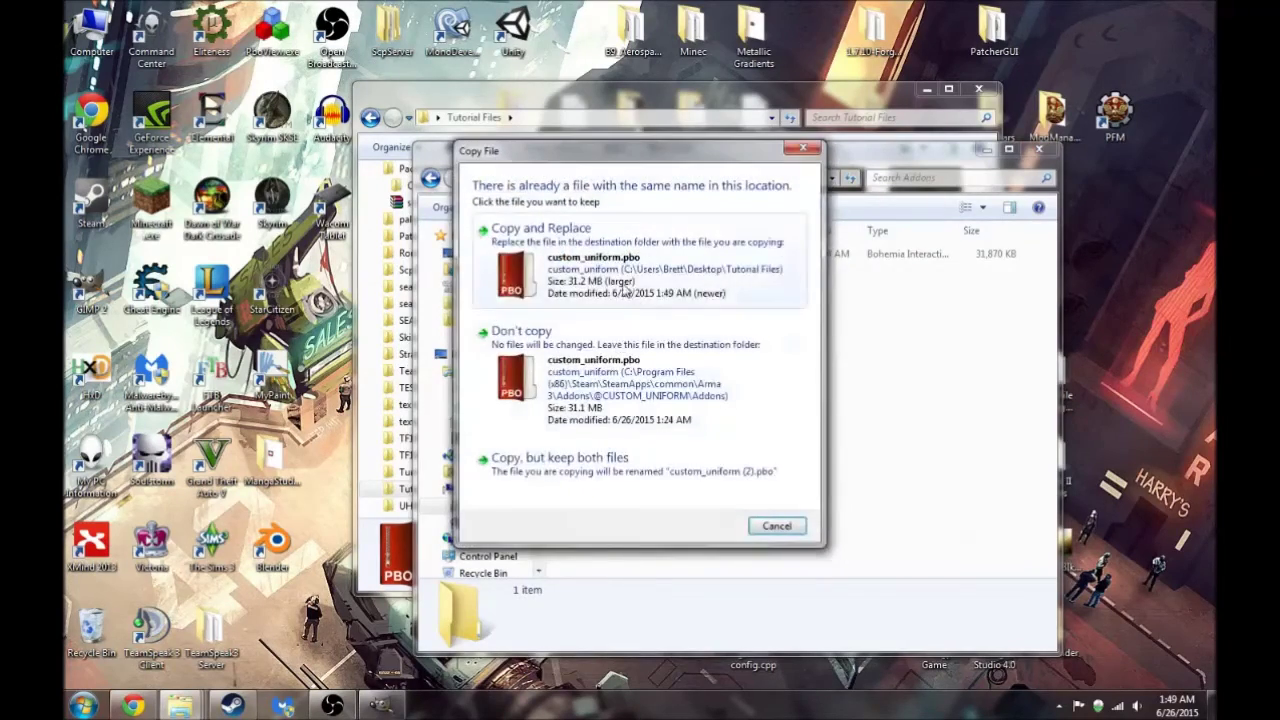
pyautogui.click(625, 295)
pyautogui.click(746, 340)
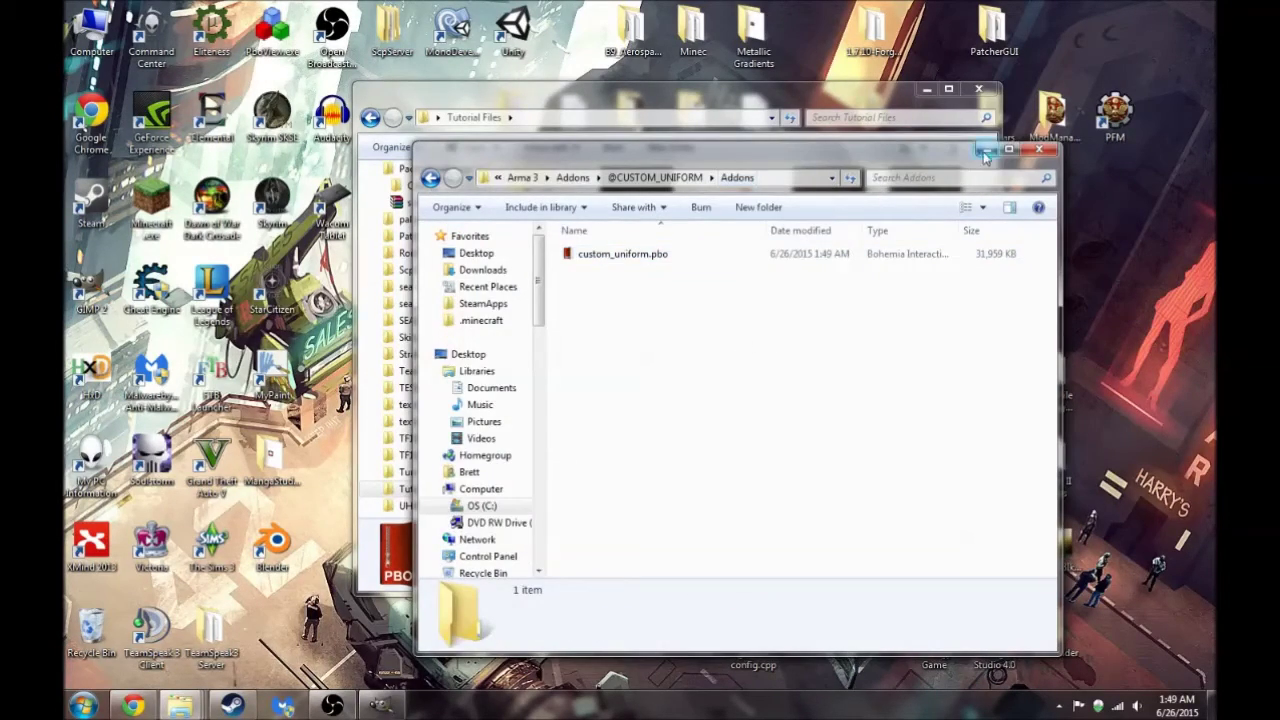
# - Clear the open windows off the desktop and launch Arma 3 from the ARMA3 Launcher with the Custom Uniform preset
pyautogui.click(986, 149)
pyautogui.click(926, 90)
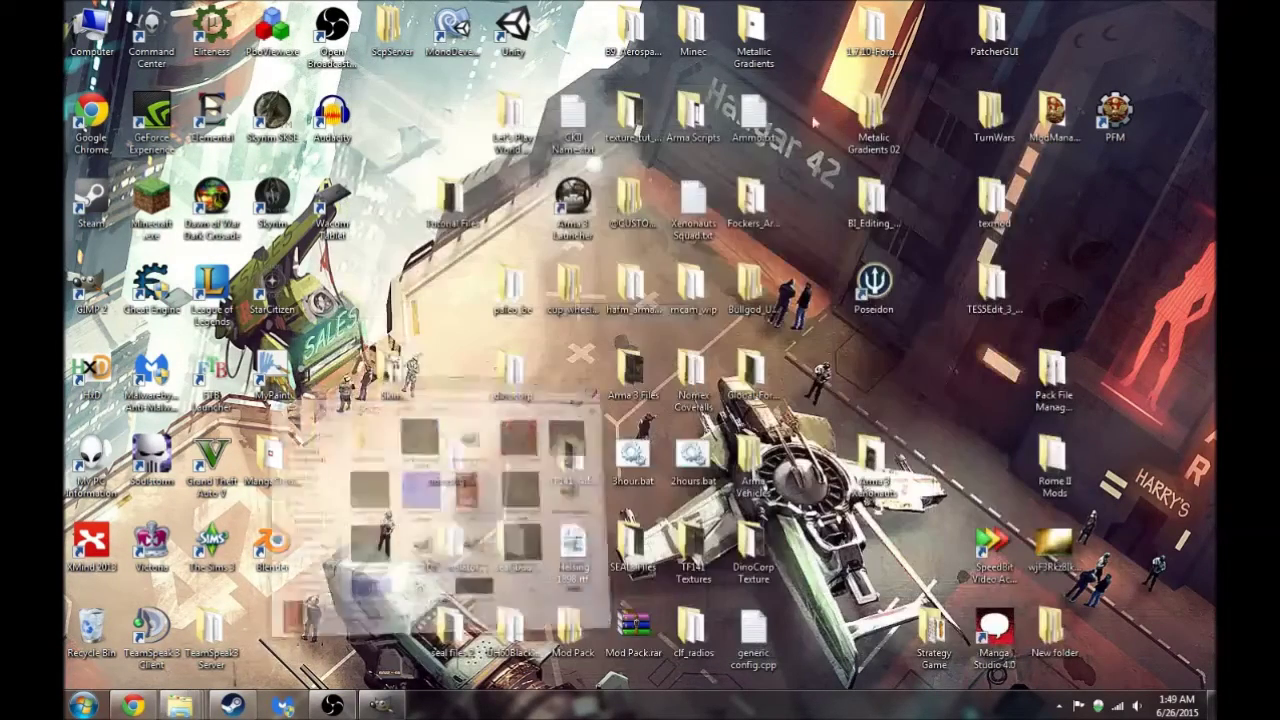
pyautogui.doubleClick(573, 200)
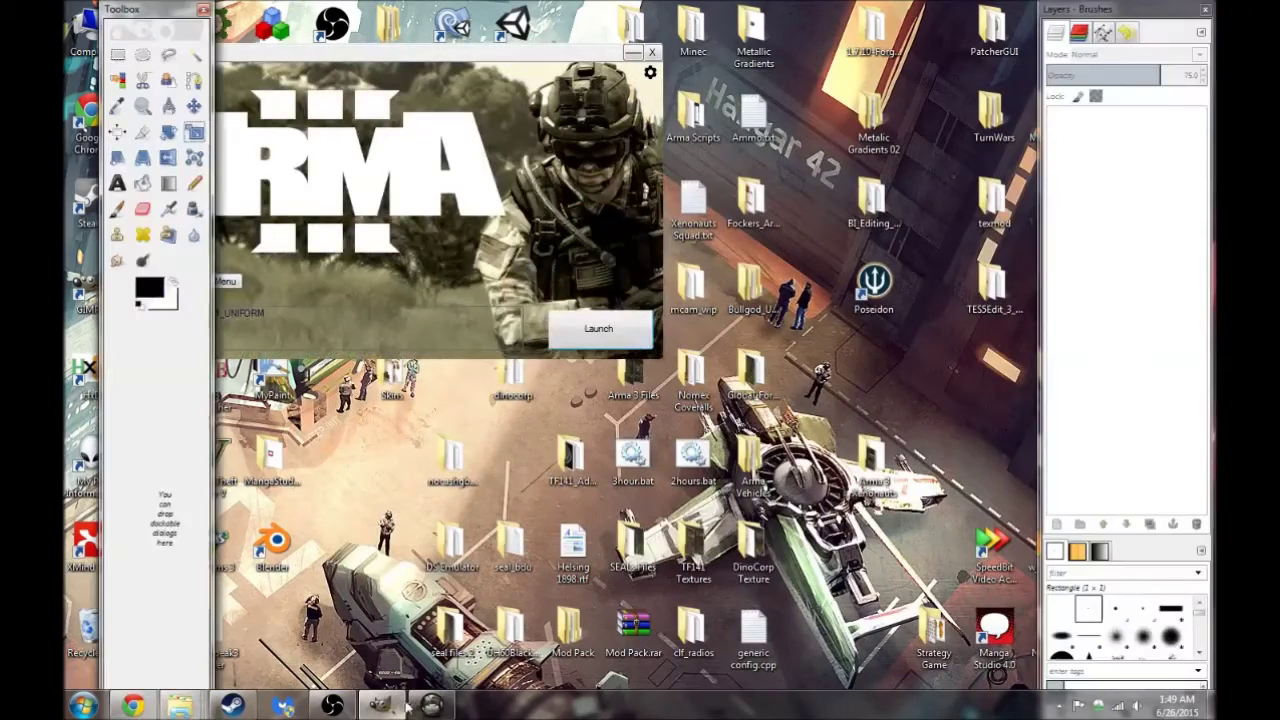
pyautogui.click(679, 26)
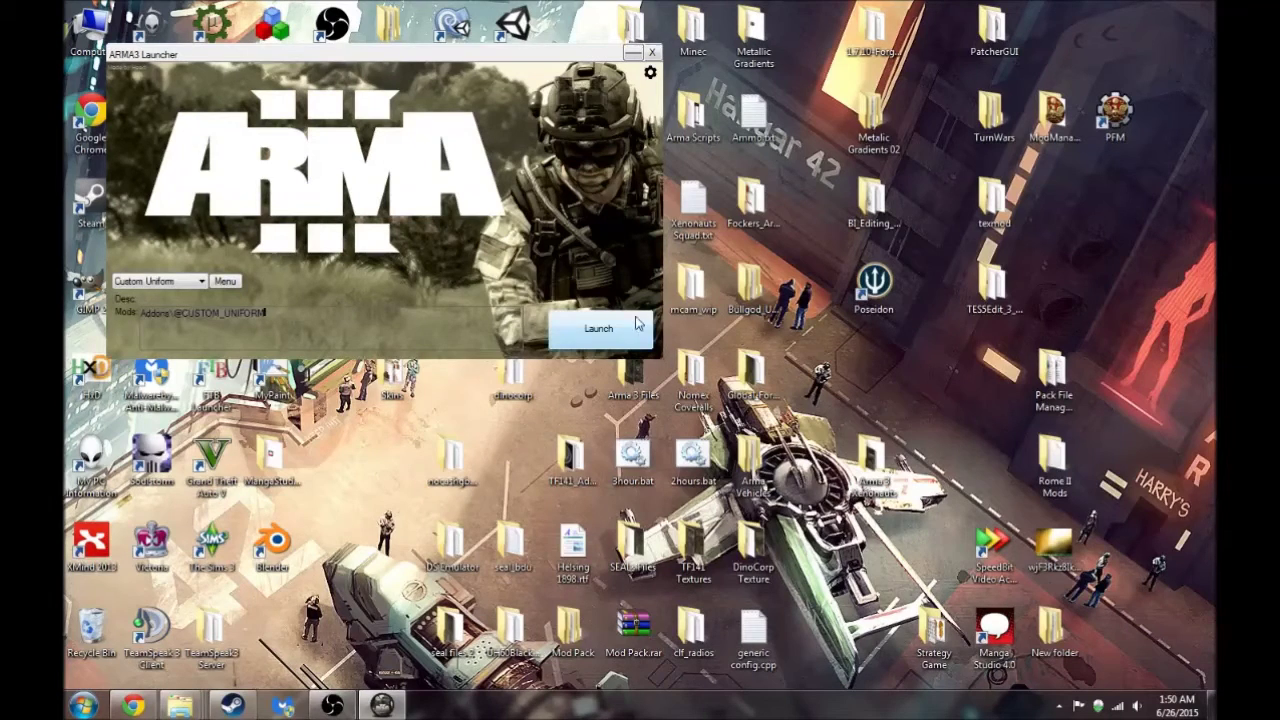
pyautogui.click(597, 328)
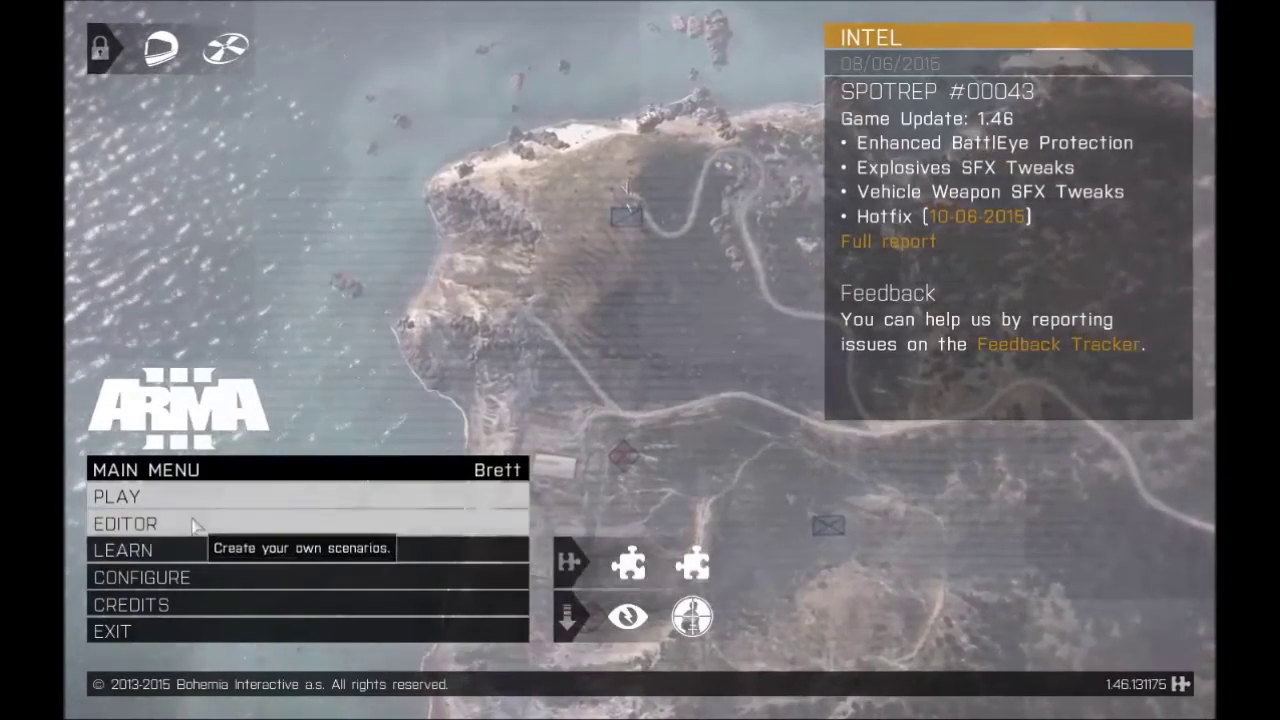
# - Open the Virtual Arsenal from the game's Learn section and dismiss the picture error
pyautogui.moveTo(186, 549)
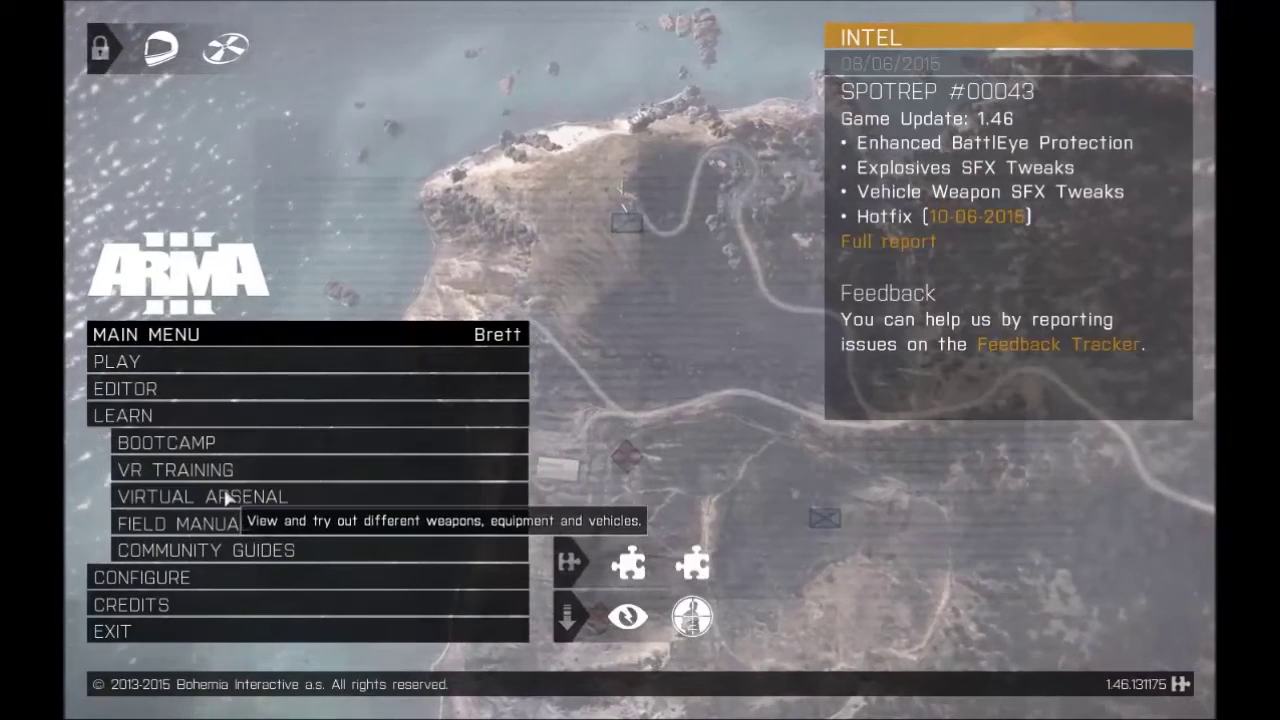
pyautogui.click(226, 497)
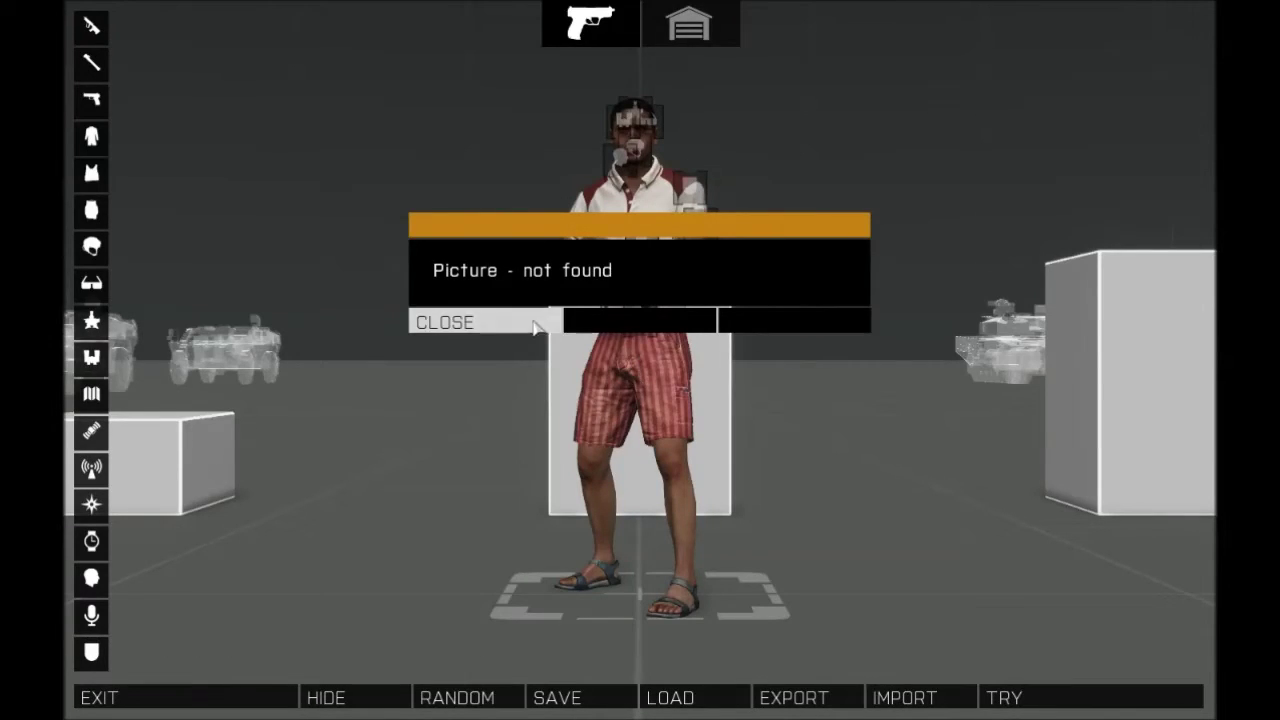
pyautogui.click(537, 322)
# - Equip the character with the Custom Backpack Compact, inspect its texture from behind, and exit the Virtual Arsenal
pyautogui.moveTo(703, 371); pyautogui.dragTo(383, 420)
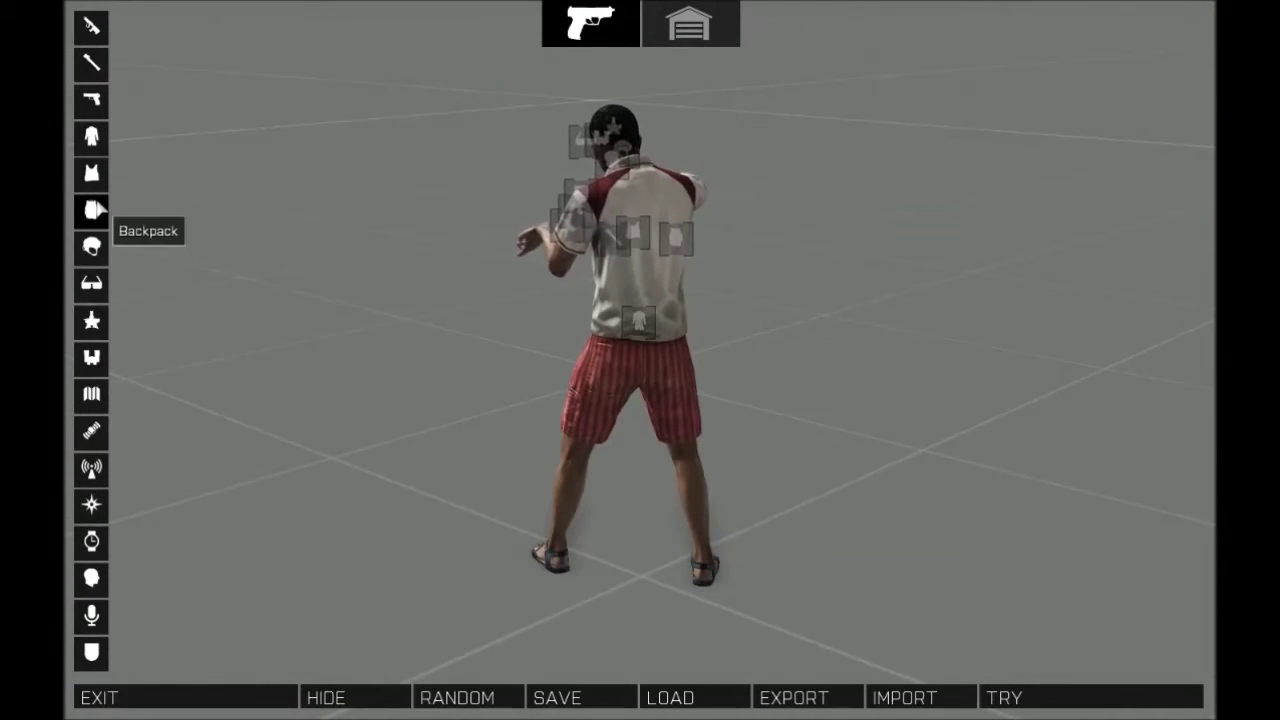
pyautogui.click(99, 209)
pyautogui.scroll(-2, 335, 480)
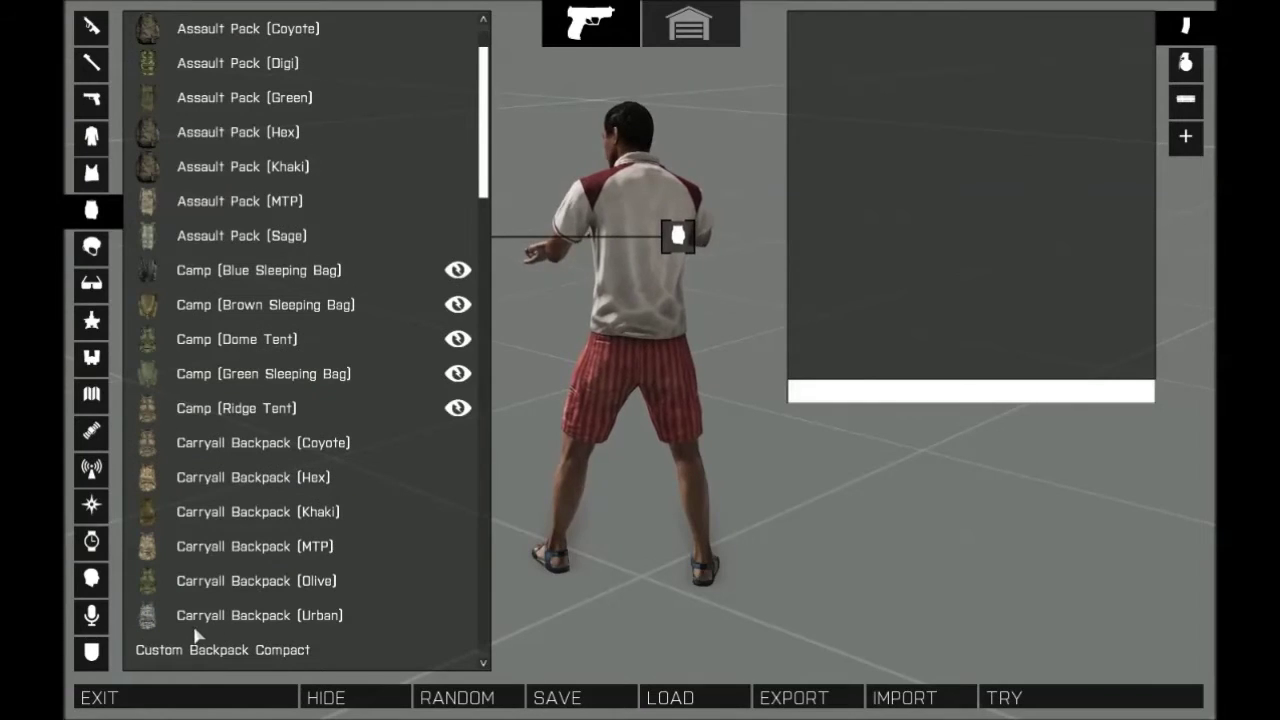
pyautogui.click(160, 649)
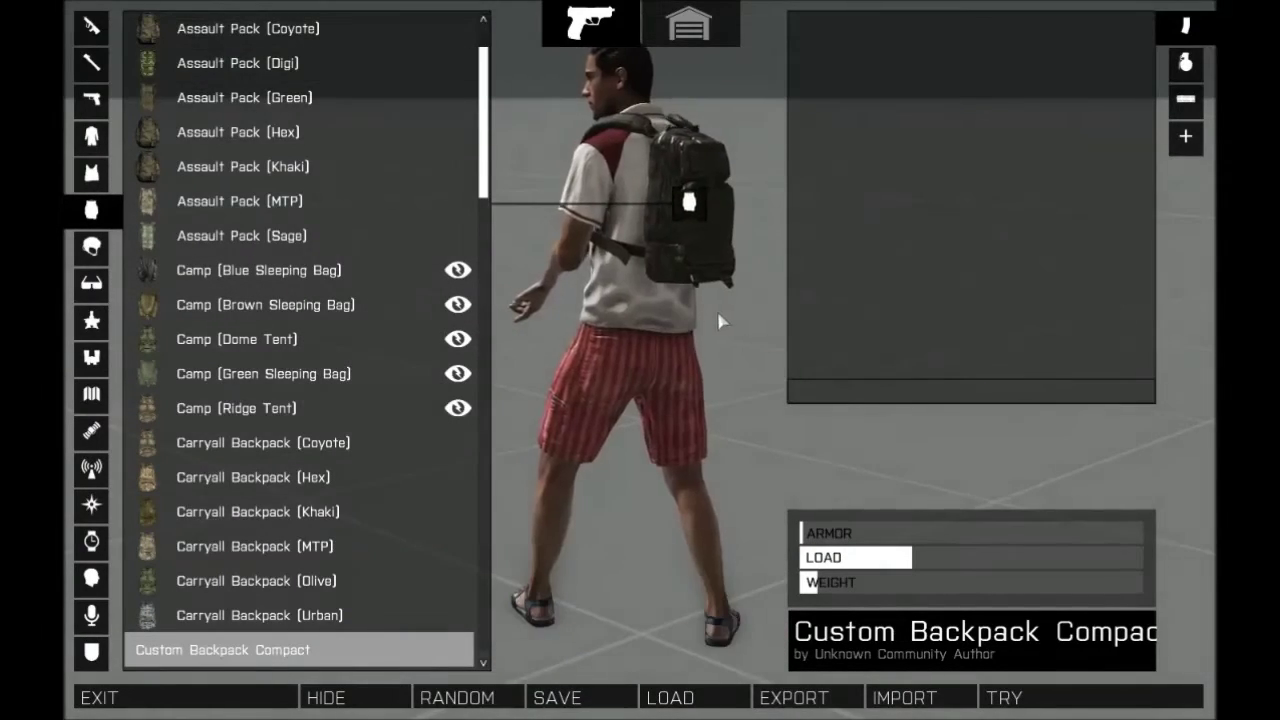
pyautogui.click(110, 697)
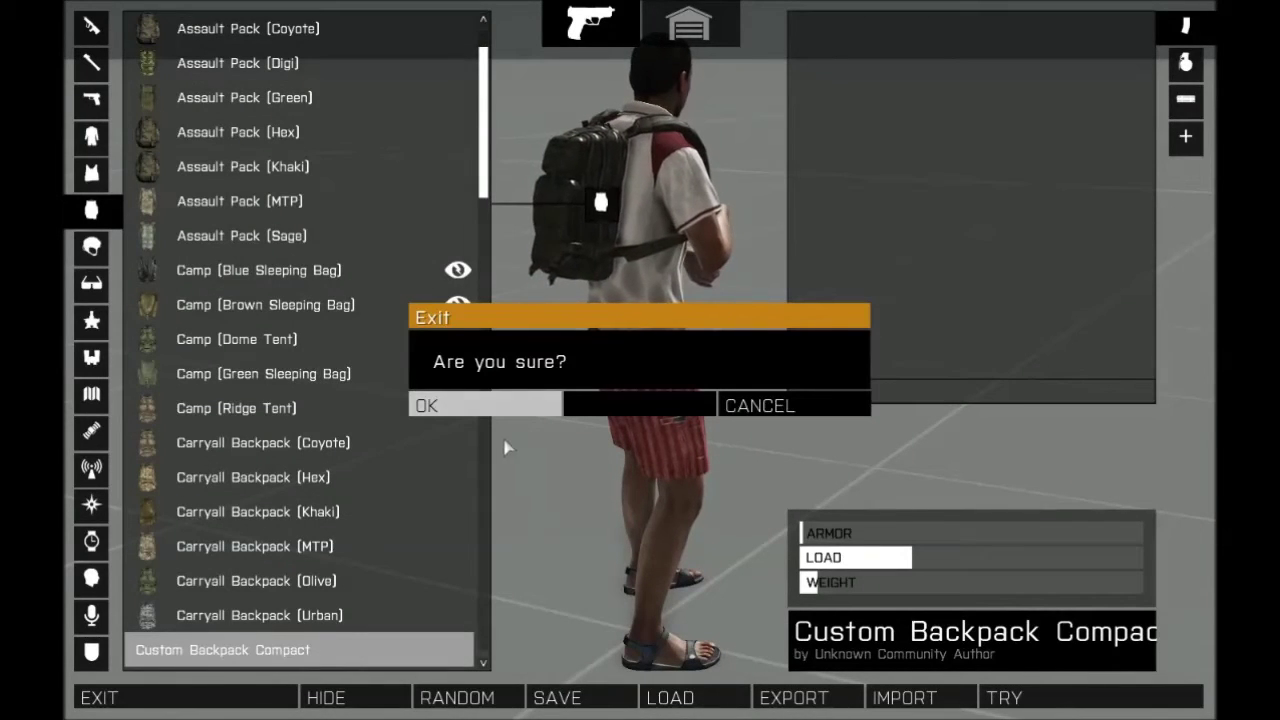
pyautogui.click(517, 403)
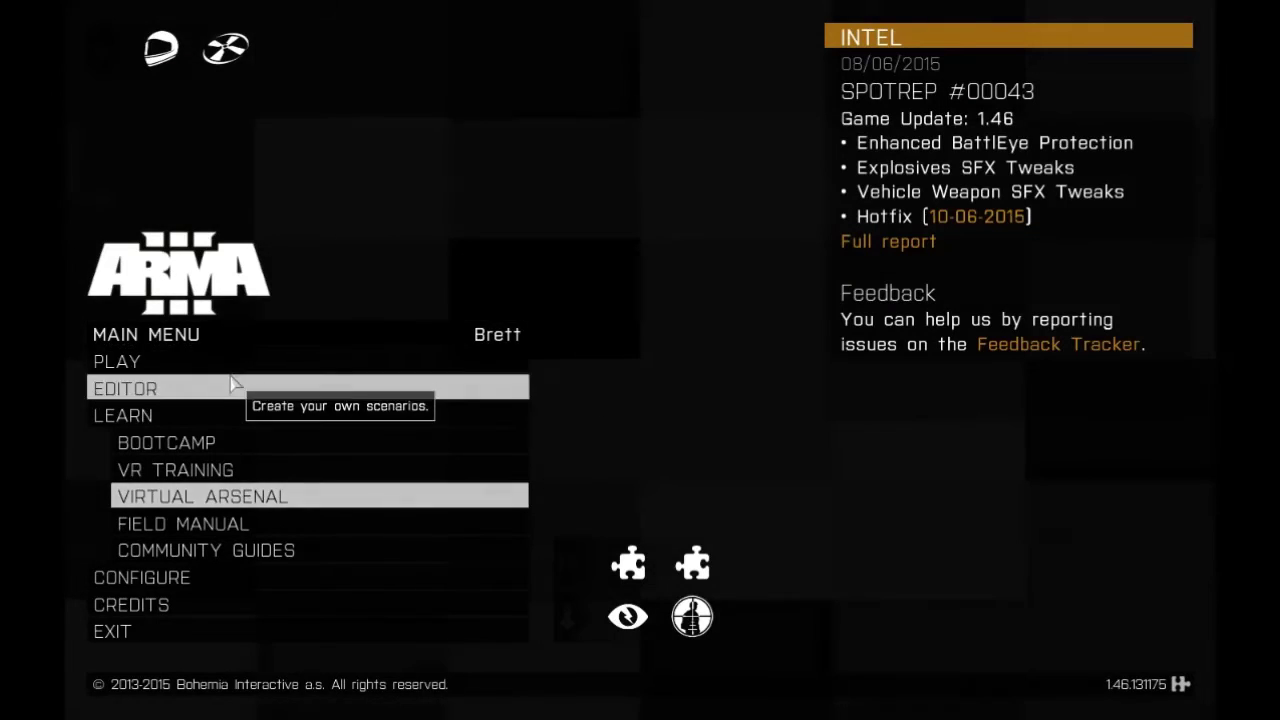
# - Open the Stratis map in the scenario editor
pyautogui.click(233, 386)
pyautogui.click(172, 88)
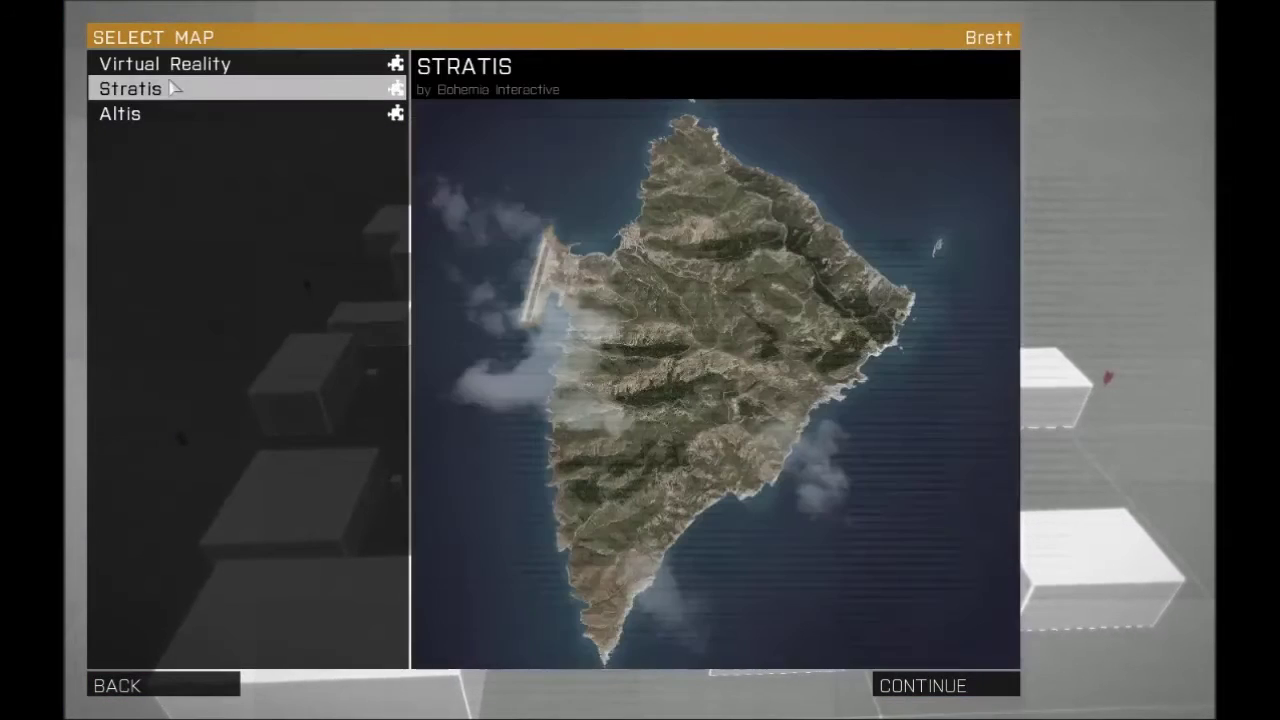
pyautogui.click(955, 685)
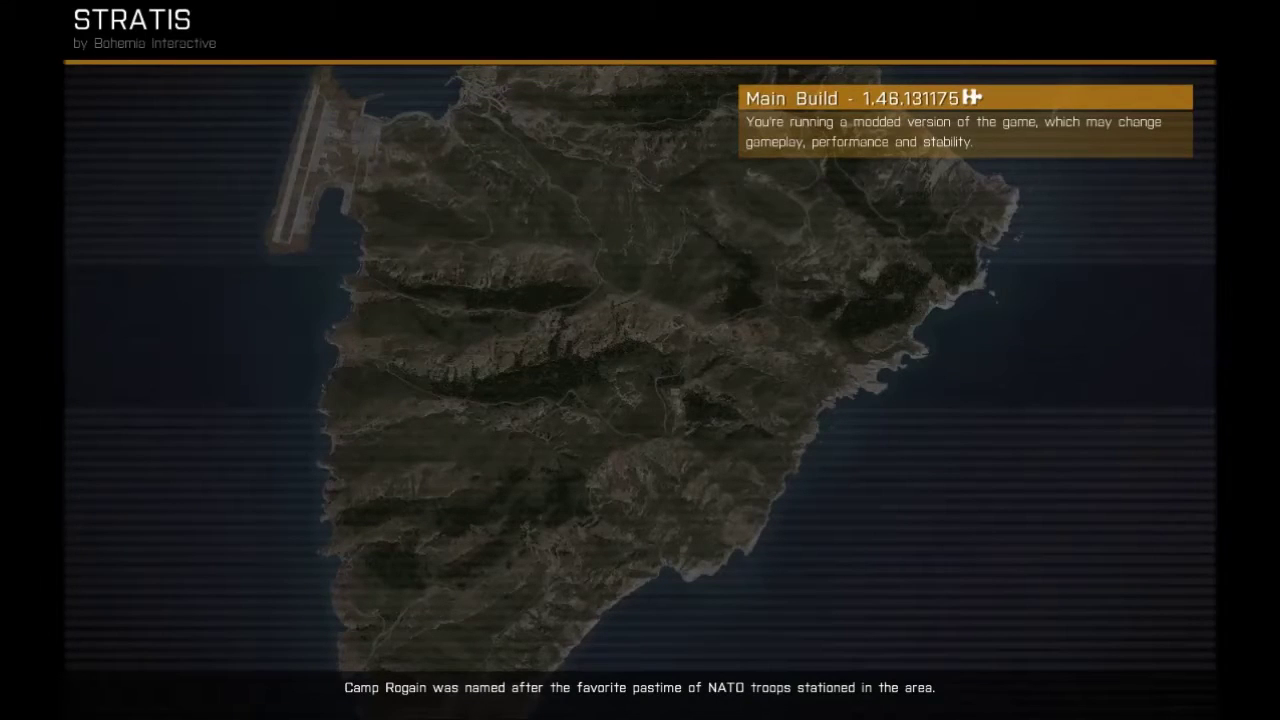
# - Place a BLUFOR Custom Combat Life Saver from My Custom Faction as the player unit in the walled yard at Stratis Air Base
pyautogui.scroll(5, 400, 300)
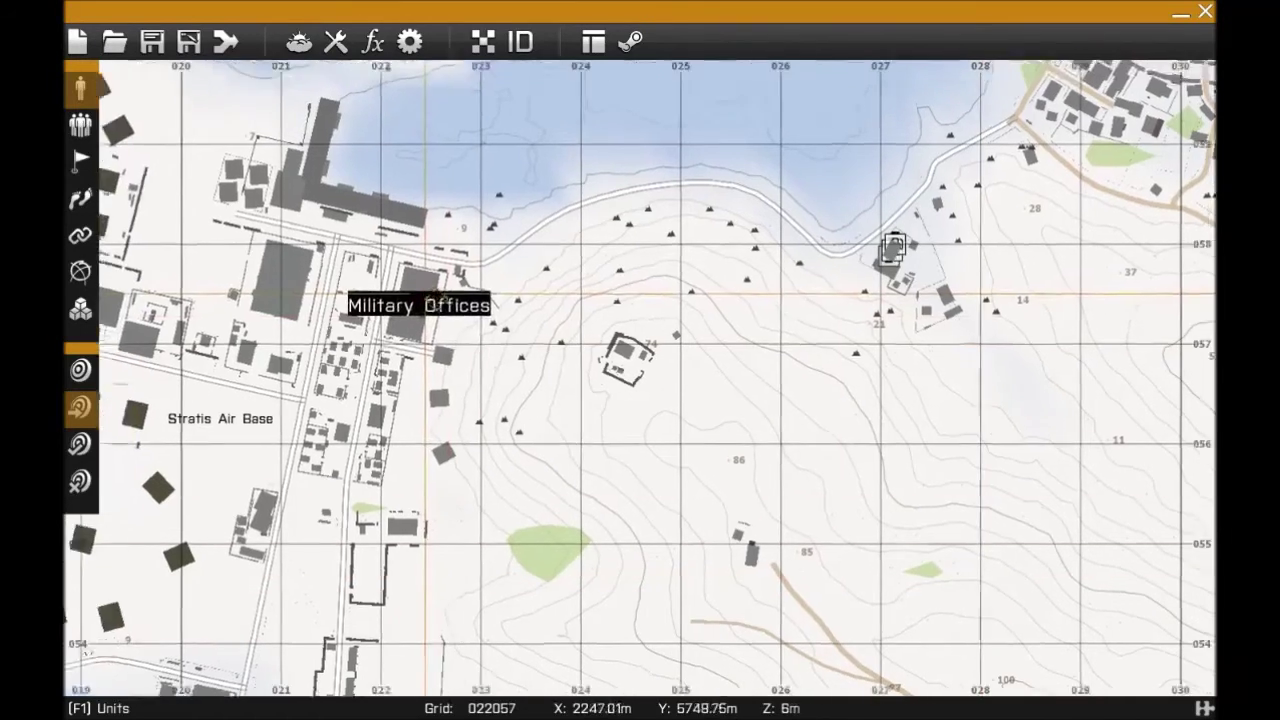
pyautogui.scroll(4, 449, 397)
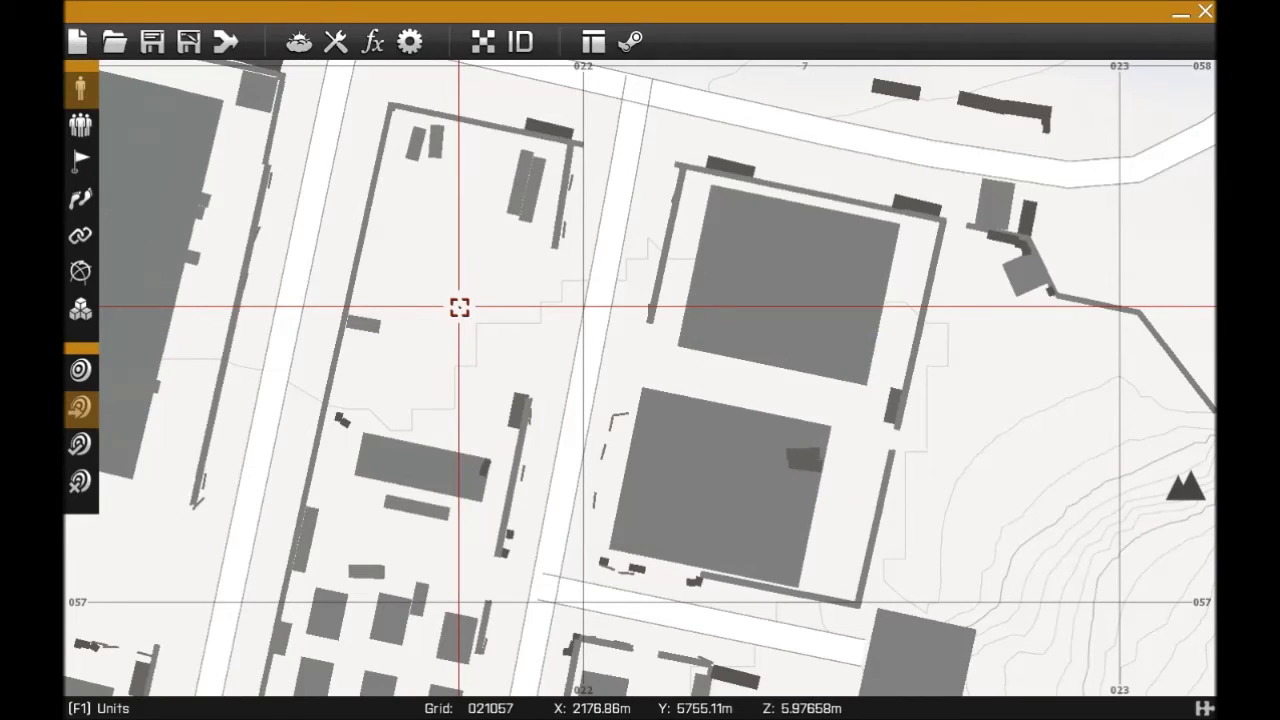
pyautogui.doubleClick(459, 307)
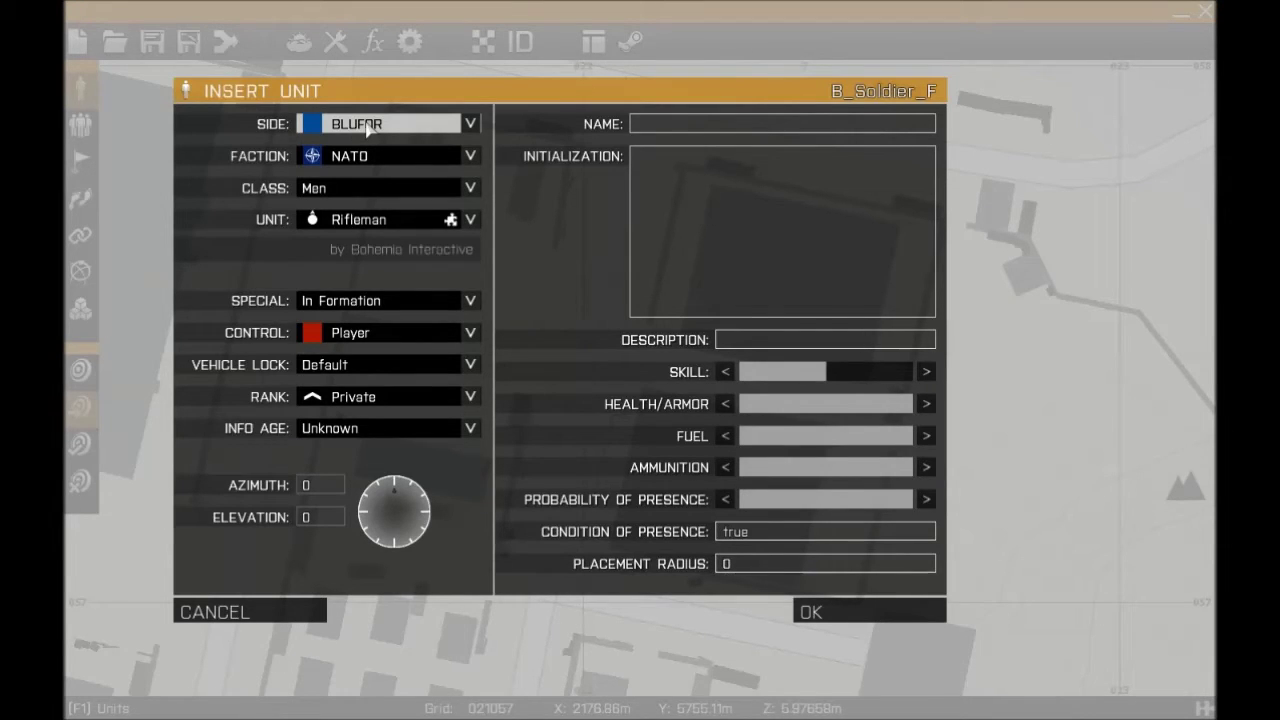
pyautogui.click(365, 155)
pyautogui.click(352, 212)
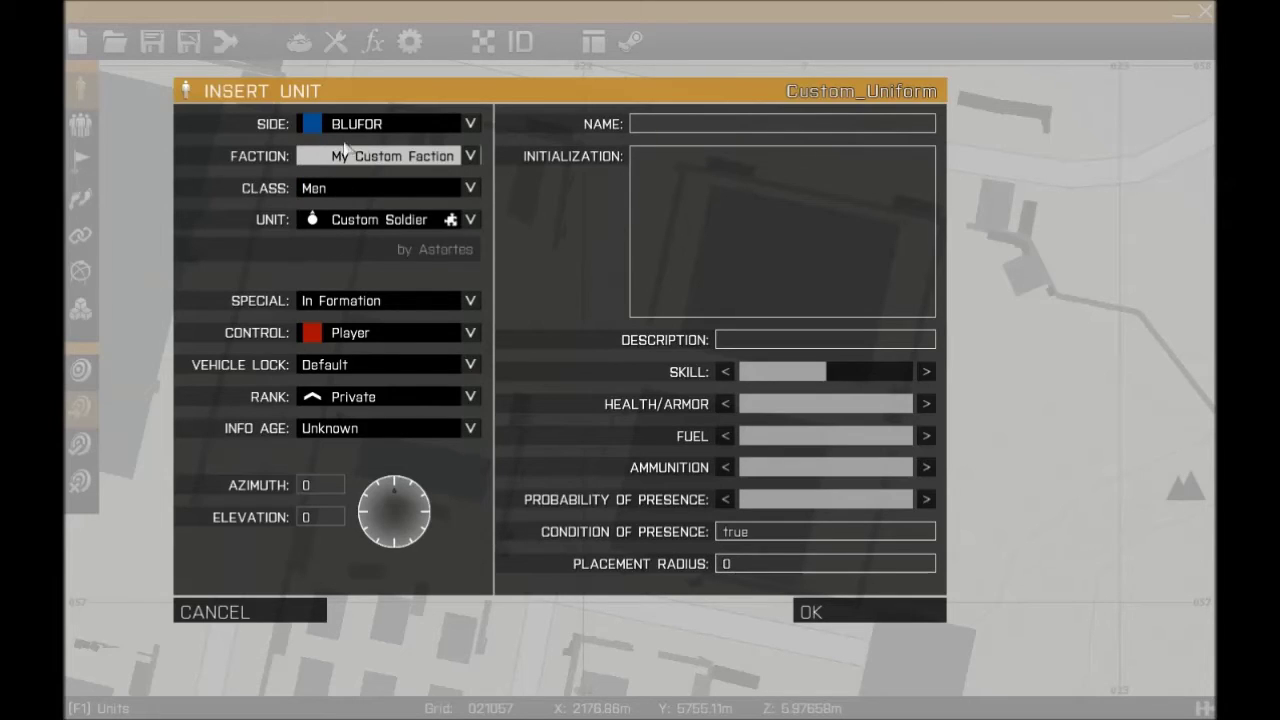
pyautogui.click(372, 187)
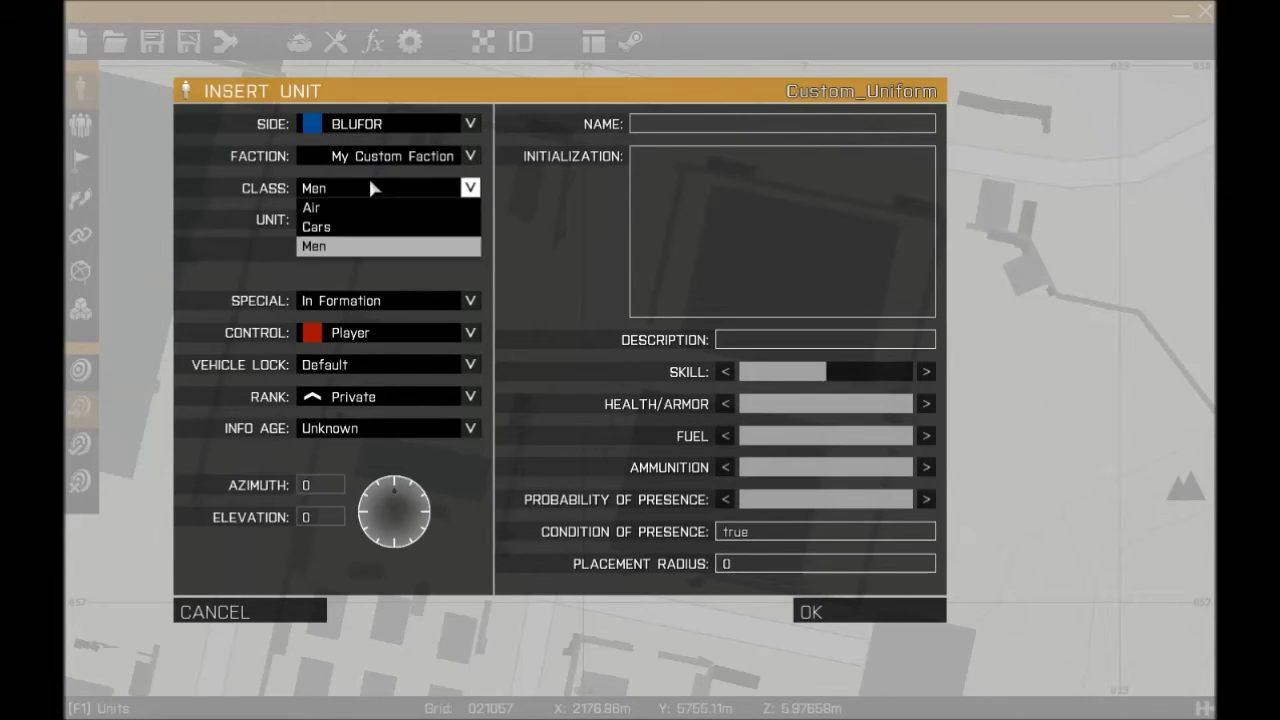
pyautogui.click(318, 246)
pyautogui.click(400, 219)
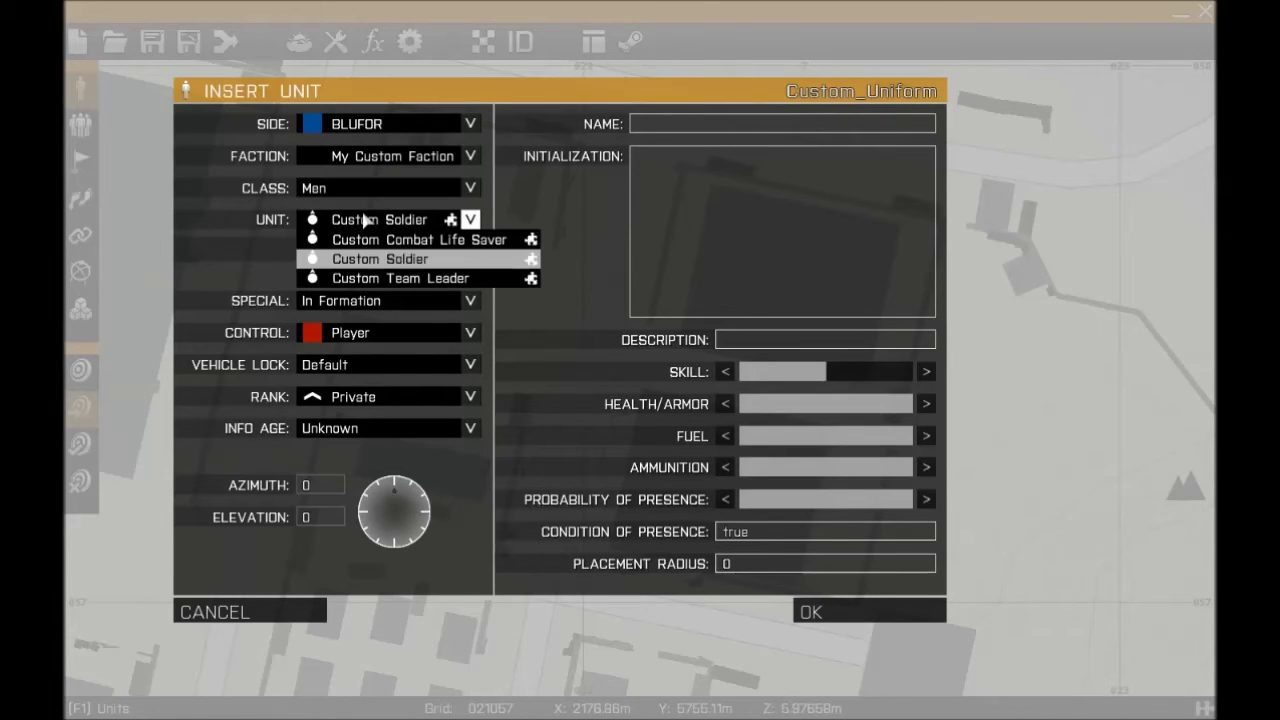
pyautogui.click(432, 239)
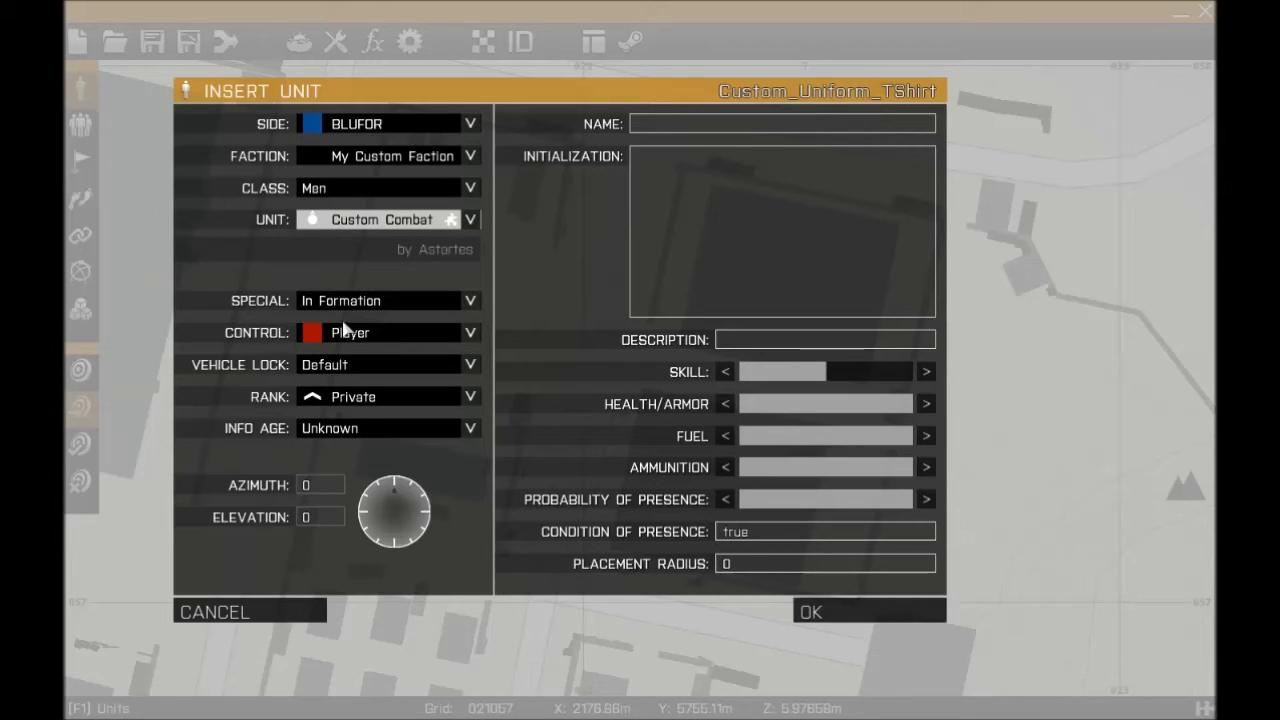
pyautogui.click(804, 613)
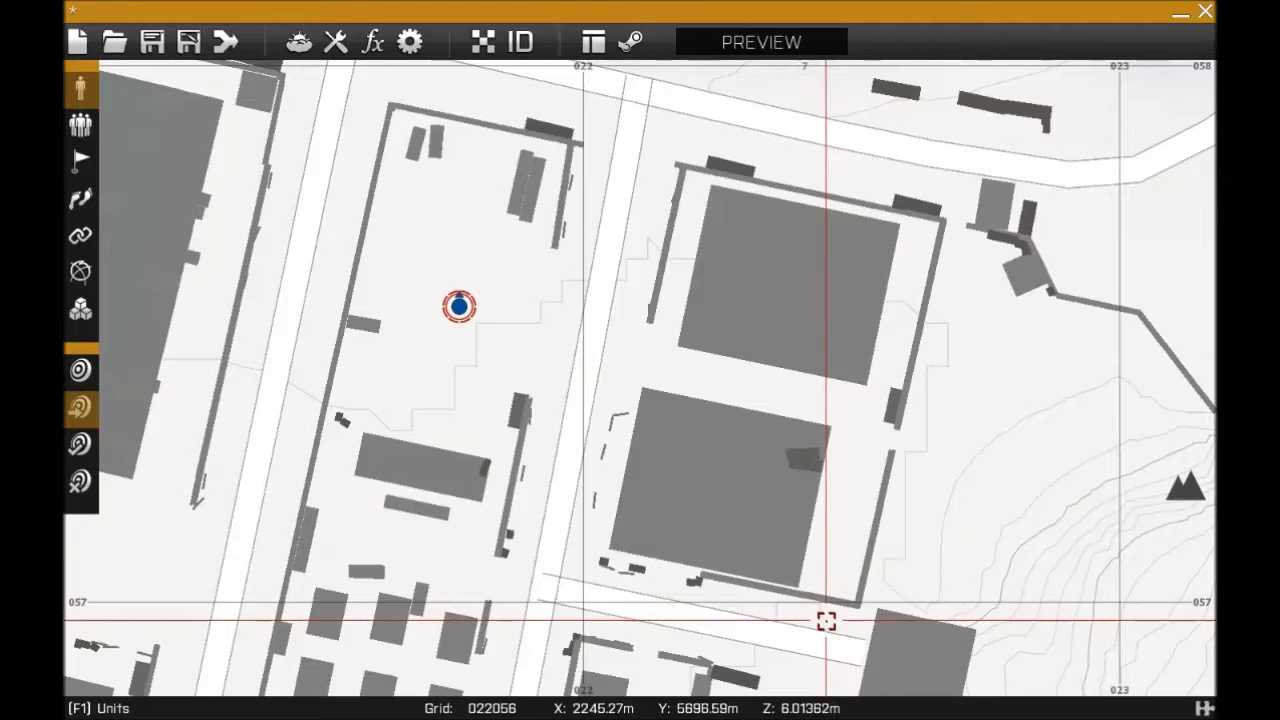
# - Add an empty-side Custom Backpack Compact from the Backpacks class on the ground just north of the player unit
pyautogui.doubleClick(447, 240)
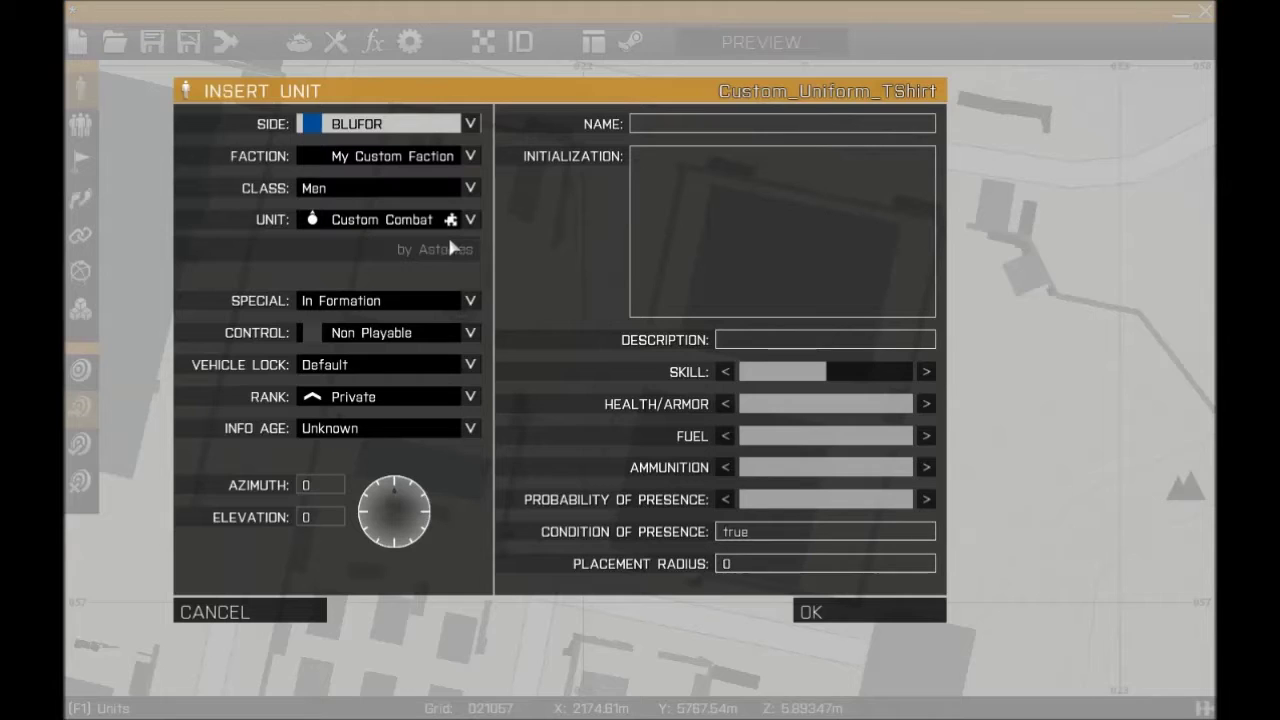
pyautogui.click(376, 126)
pyautogui.click(383, 262)
pyautogui.click(343, 188)
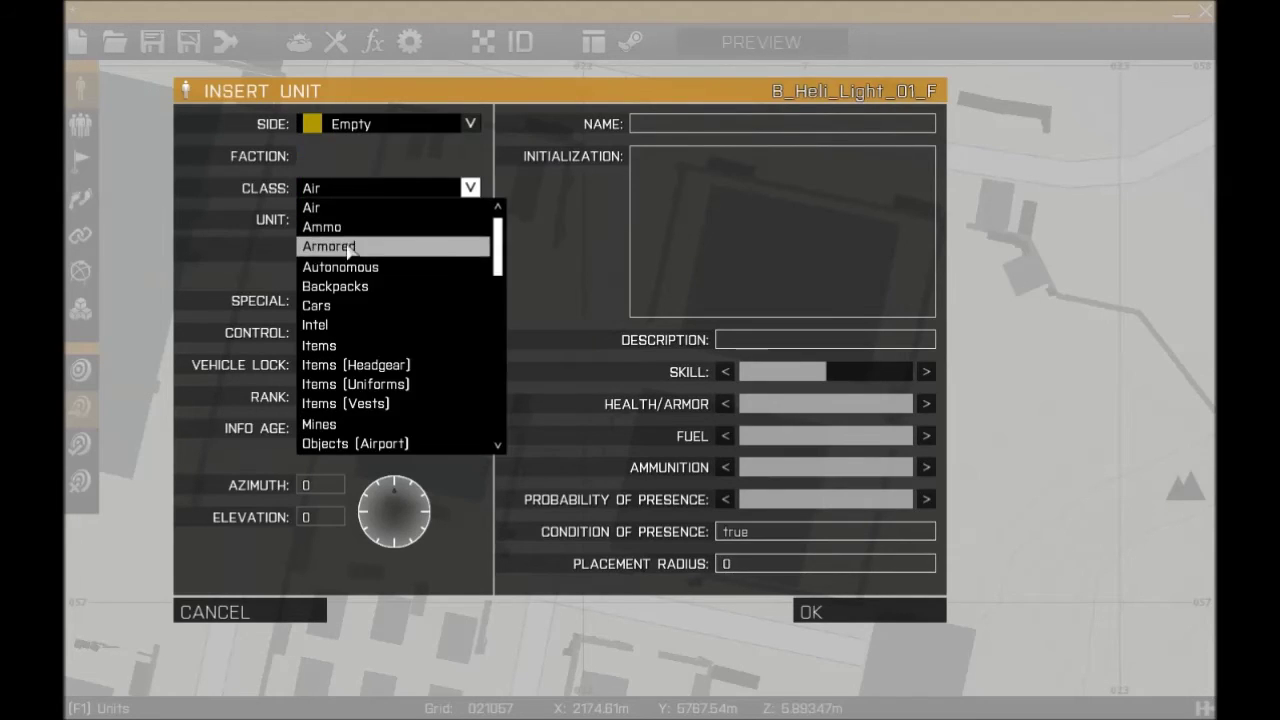
pyautogui.click(352, 285)
pyautogui.click(410, 216)
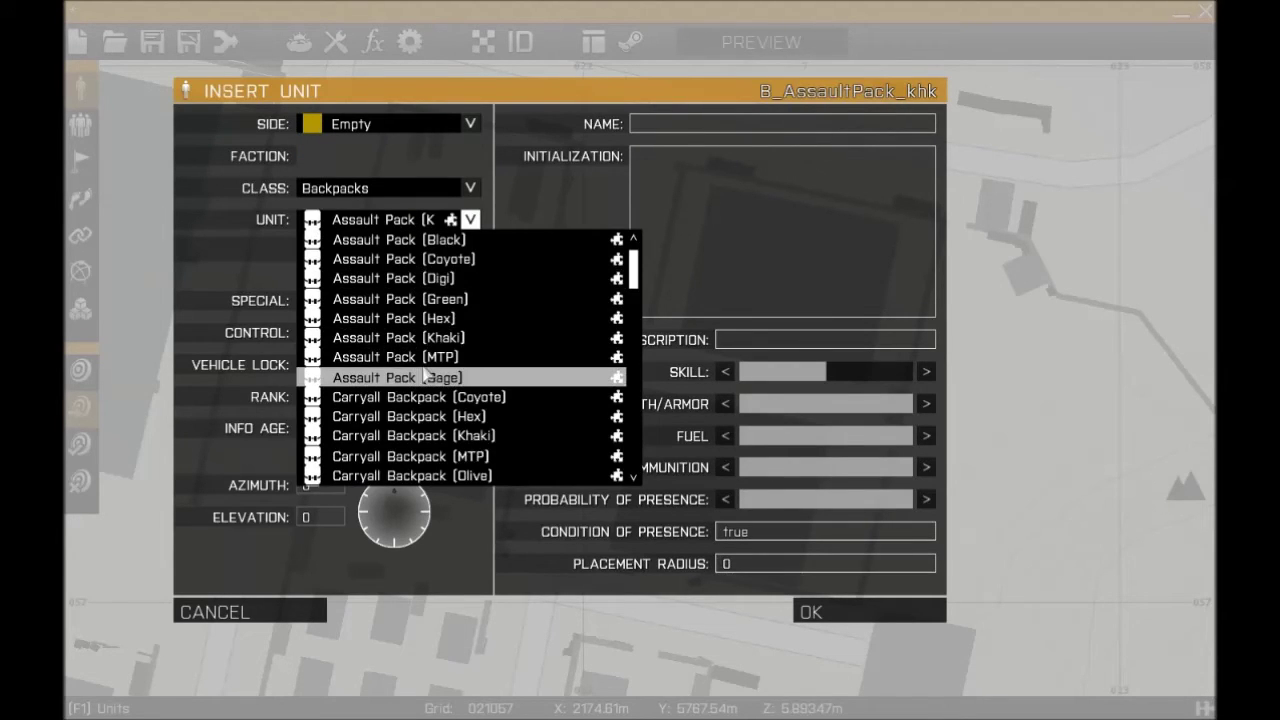
pyautogui.scroll(-2, 414, 370)
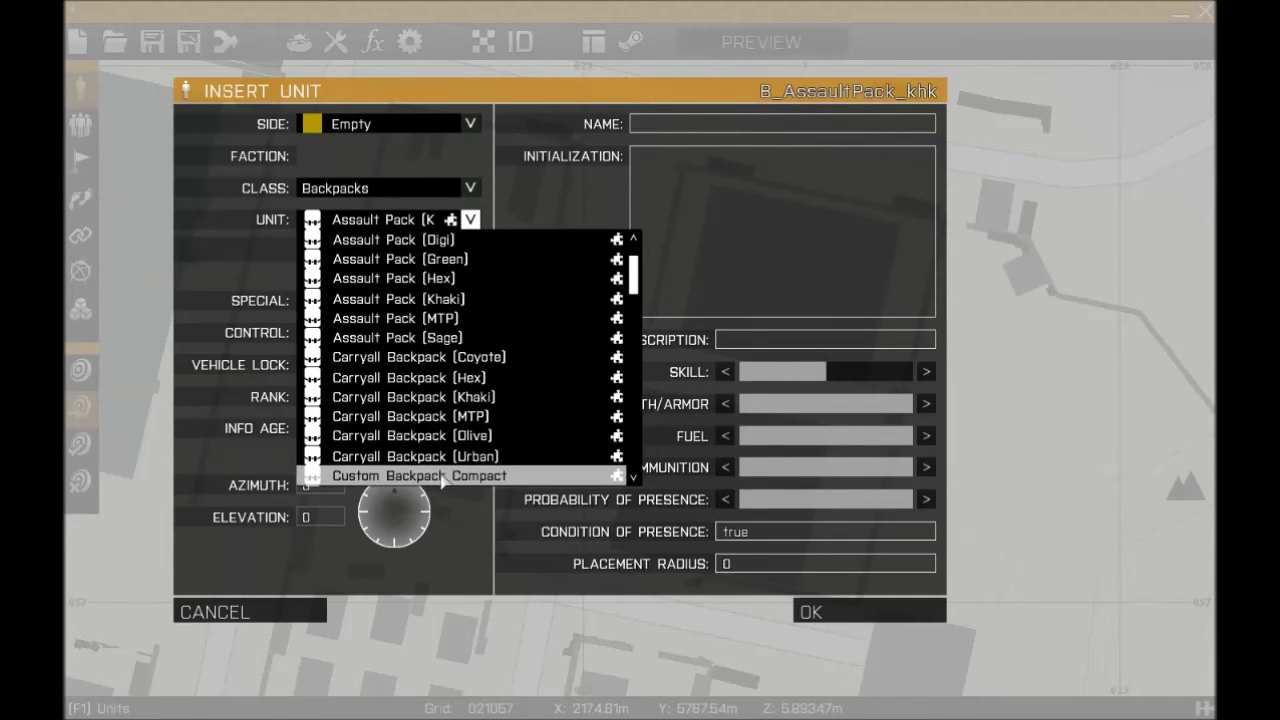
pyautogui.click(440, 478)
pyautogui.click(811, 610)
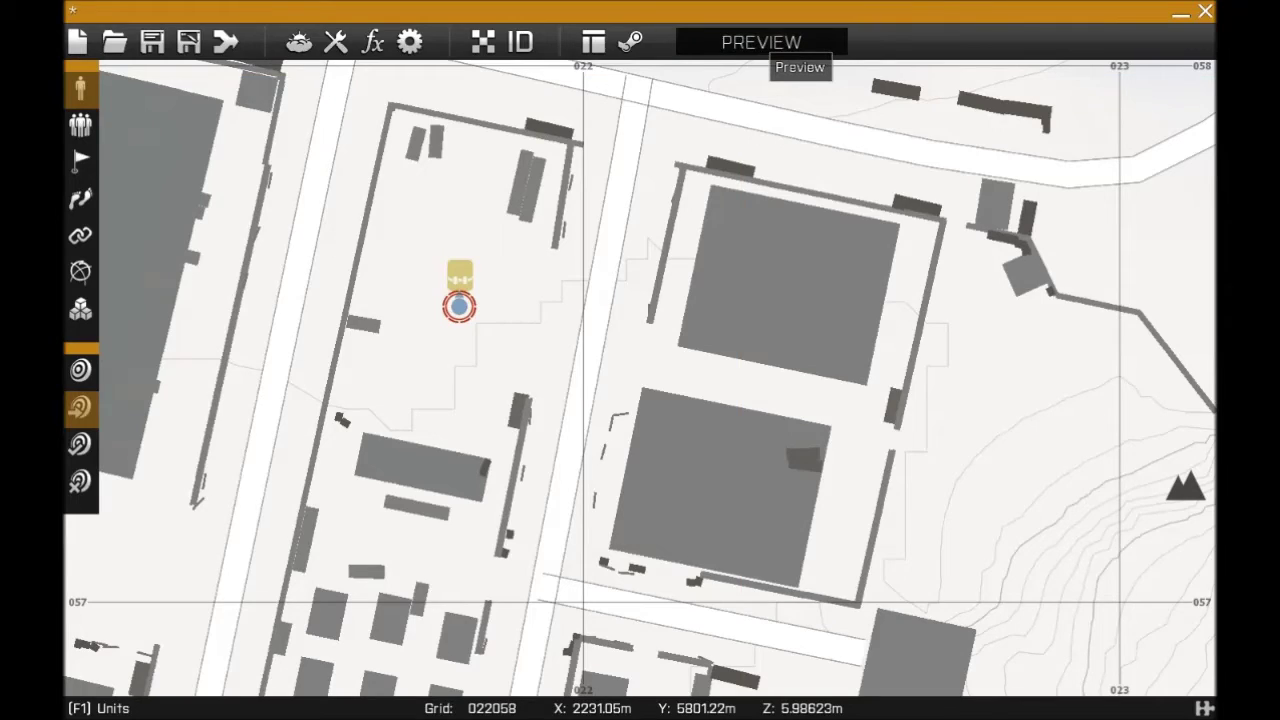
# - Preview the mission, dismiss the missing object error, and inspect the soldier's worn backpack in third person
pyautogui.click(790, 47)
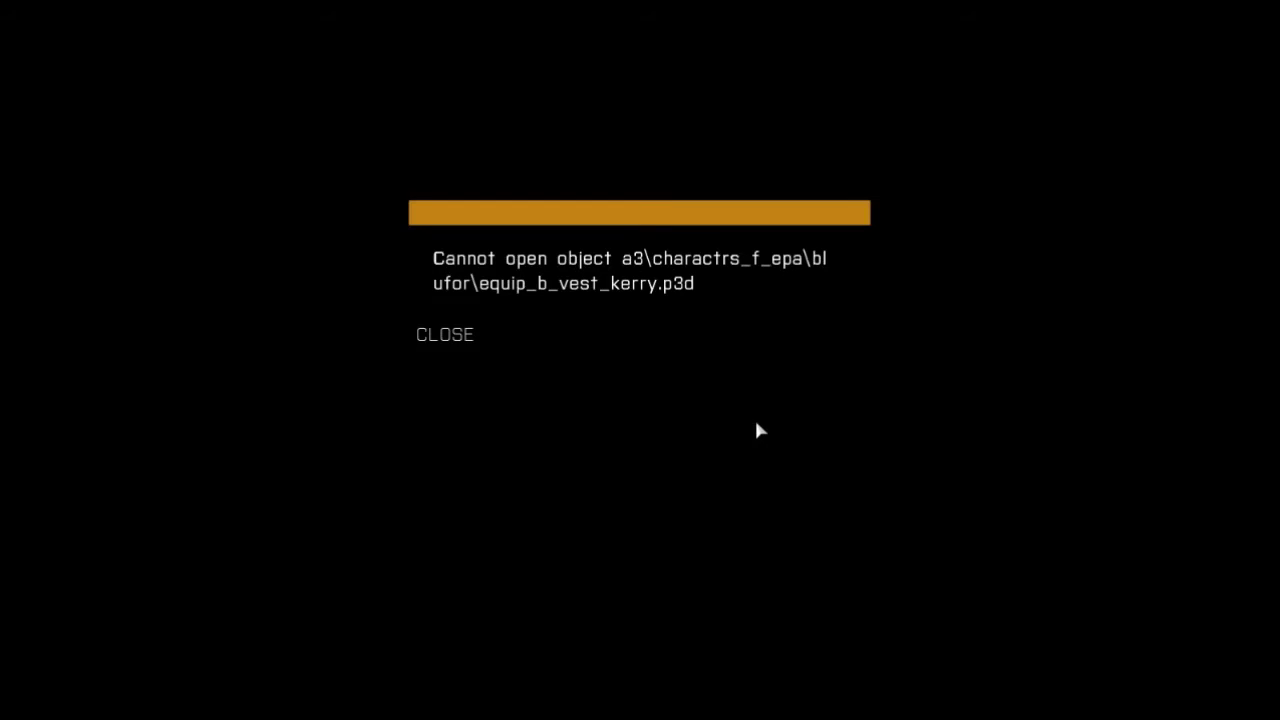
pyautogui.click(480, 334)
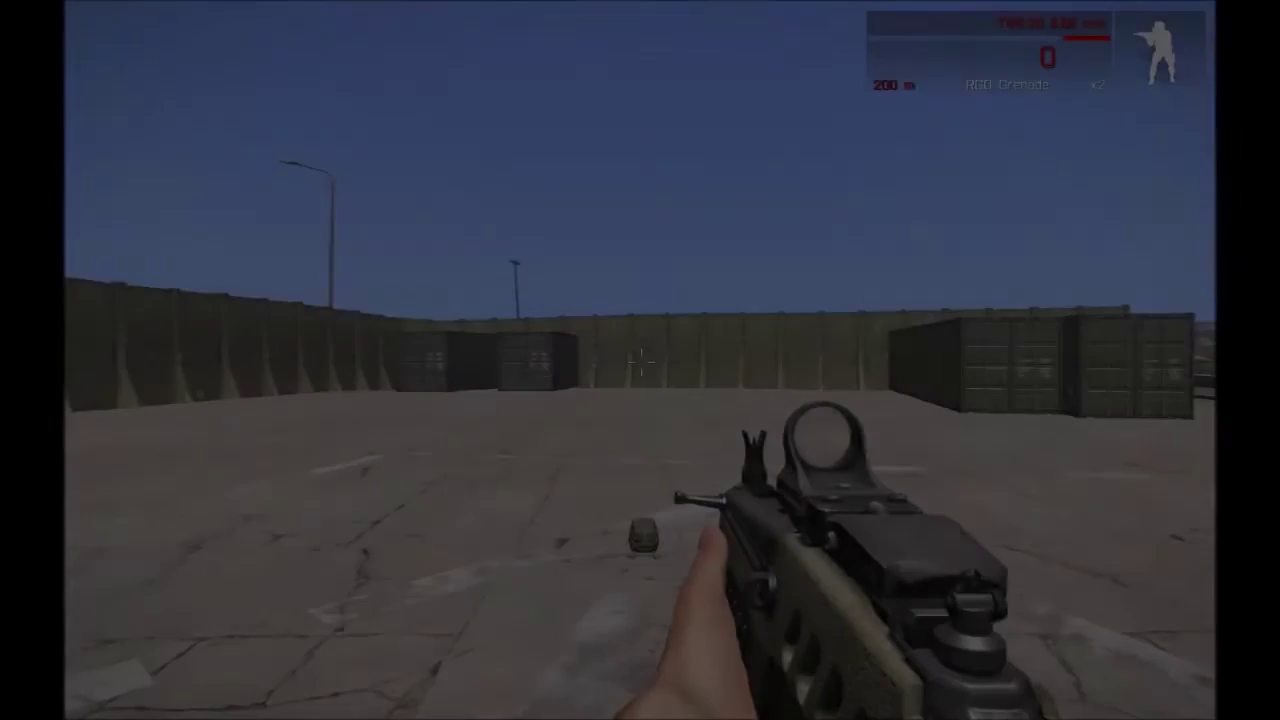
pyautogui.press('KP_Enter')
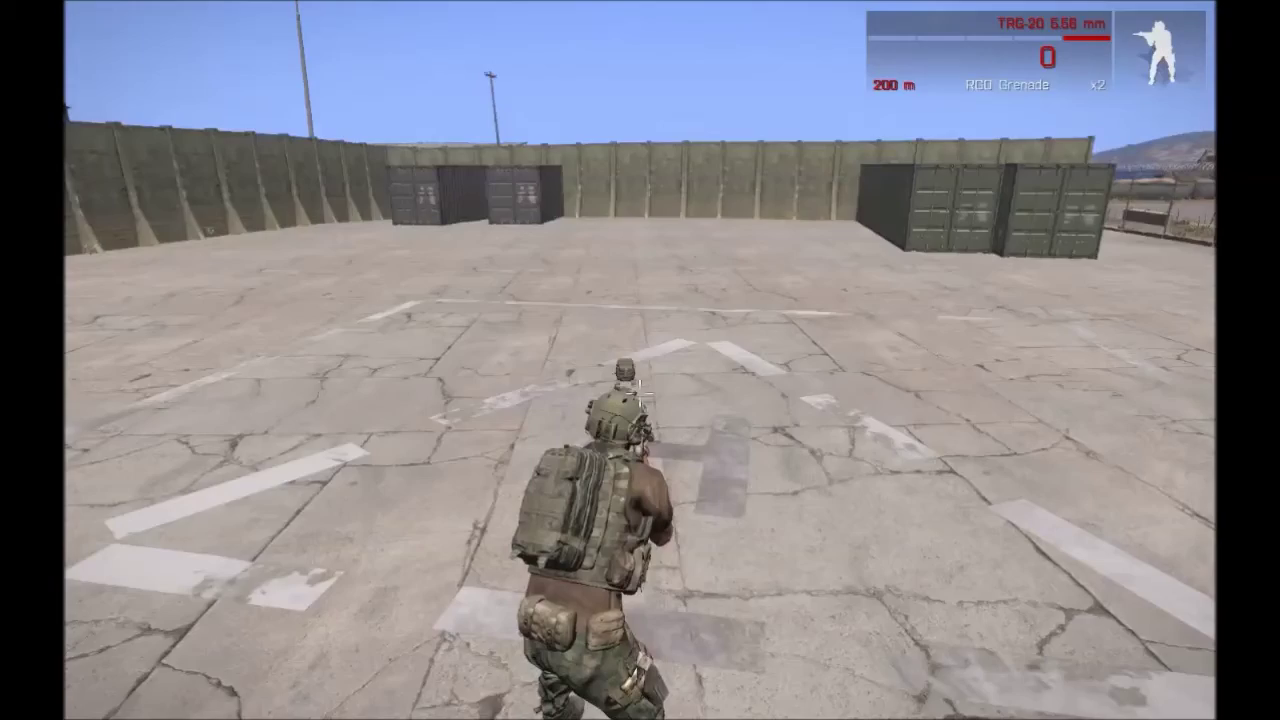
pyautogui.moveTo(640, 360)
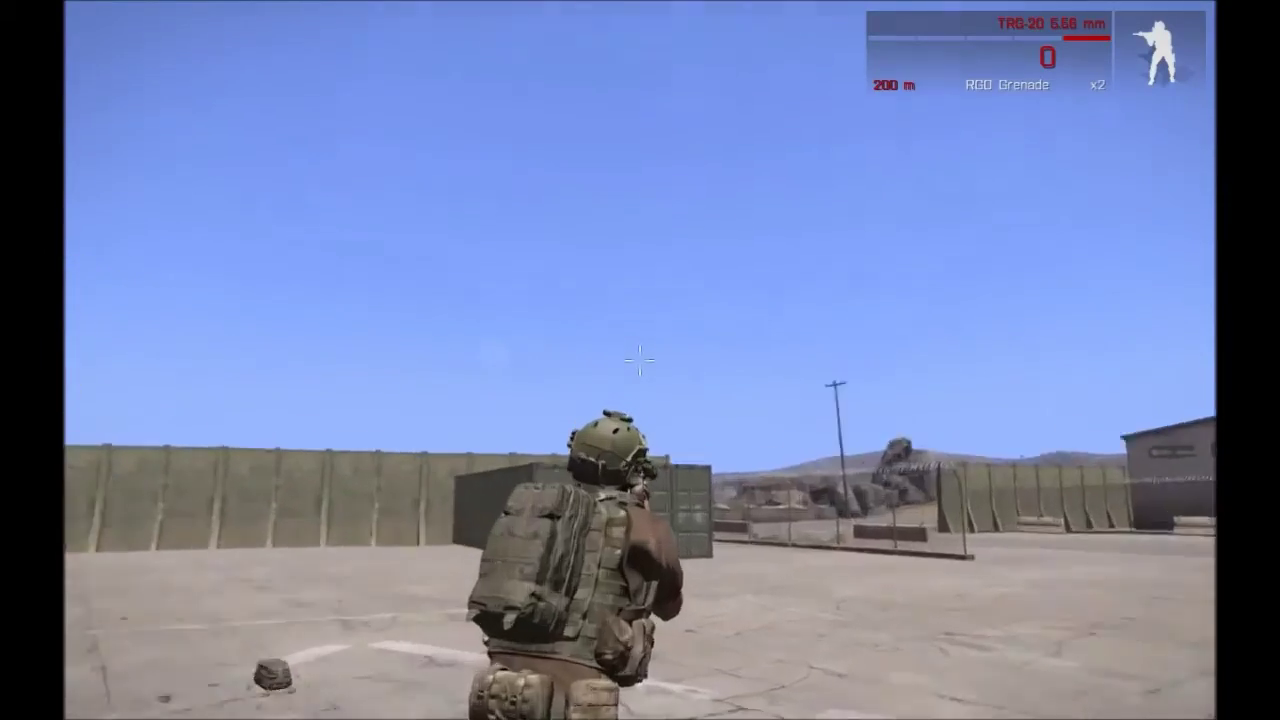
pyautogui.rightClick(640, 360)
pyautogui.moveTo(640, 360)
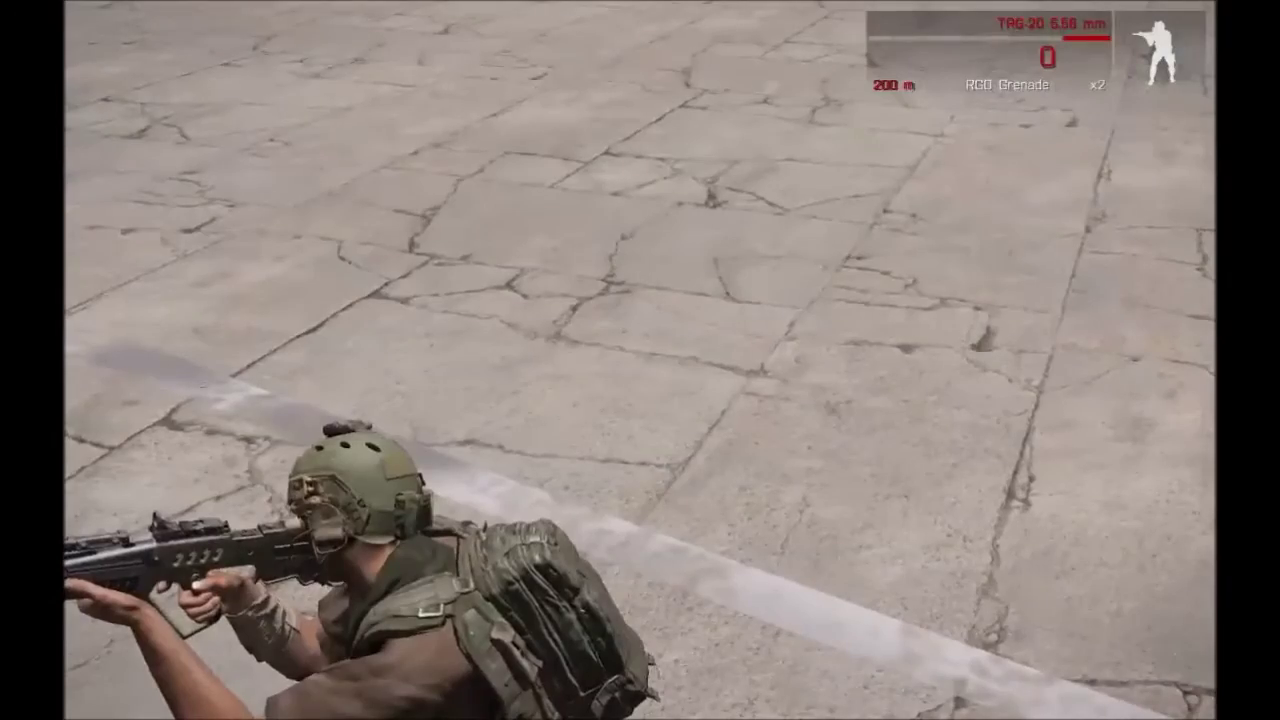
# - Walk up to the backpack on the ground and examine its camouflage texture closely in first person
pyautogui.press('w')
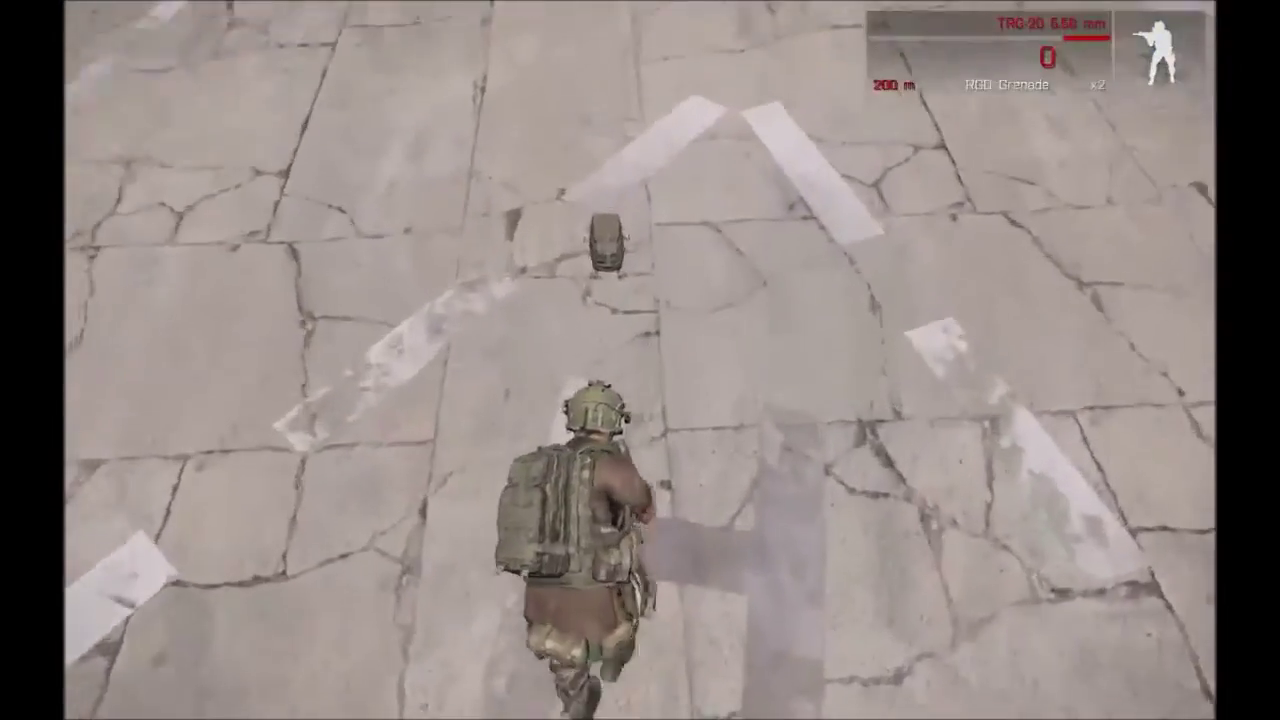
pyautogui.press('x')
pyautogui.press('KP_Enter')
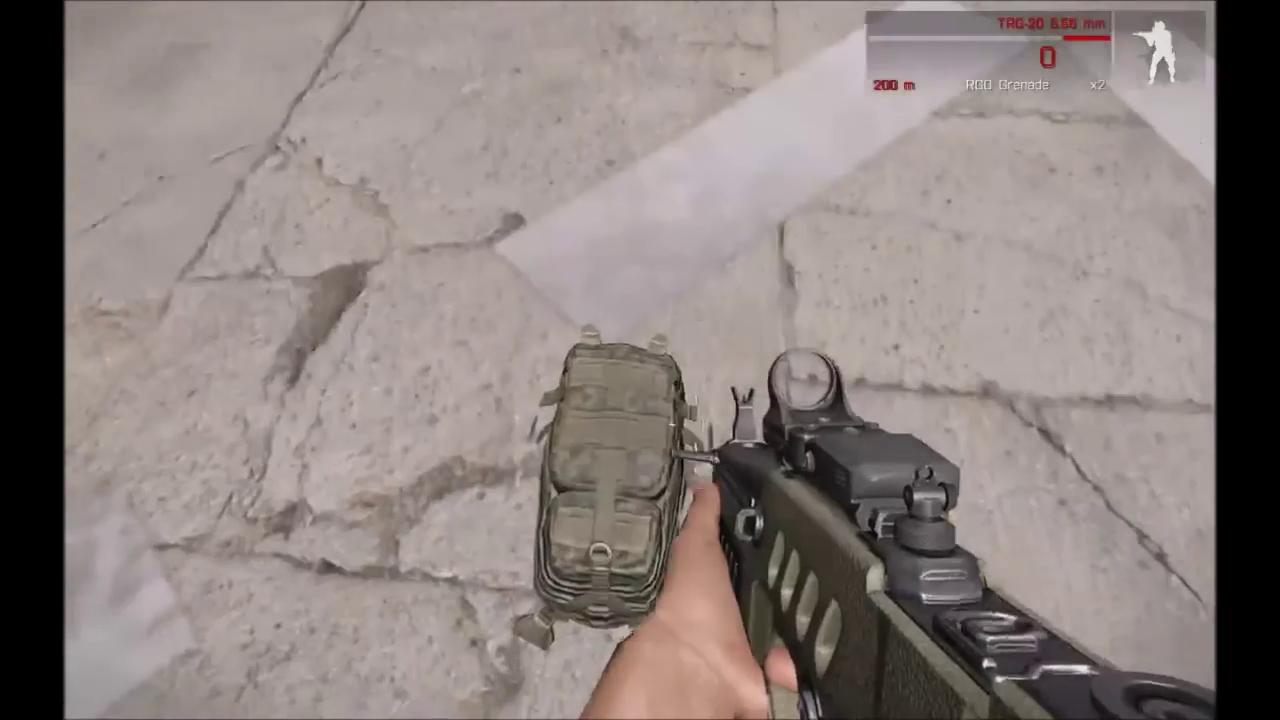
pyautogui.press('w')
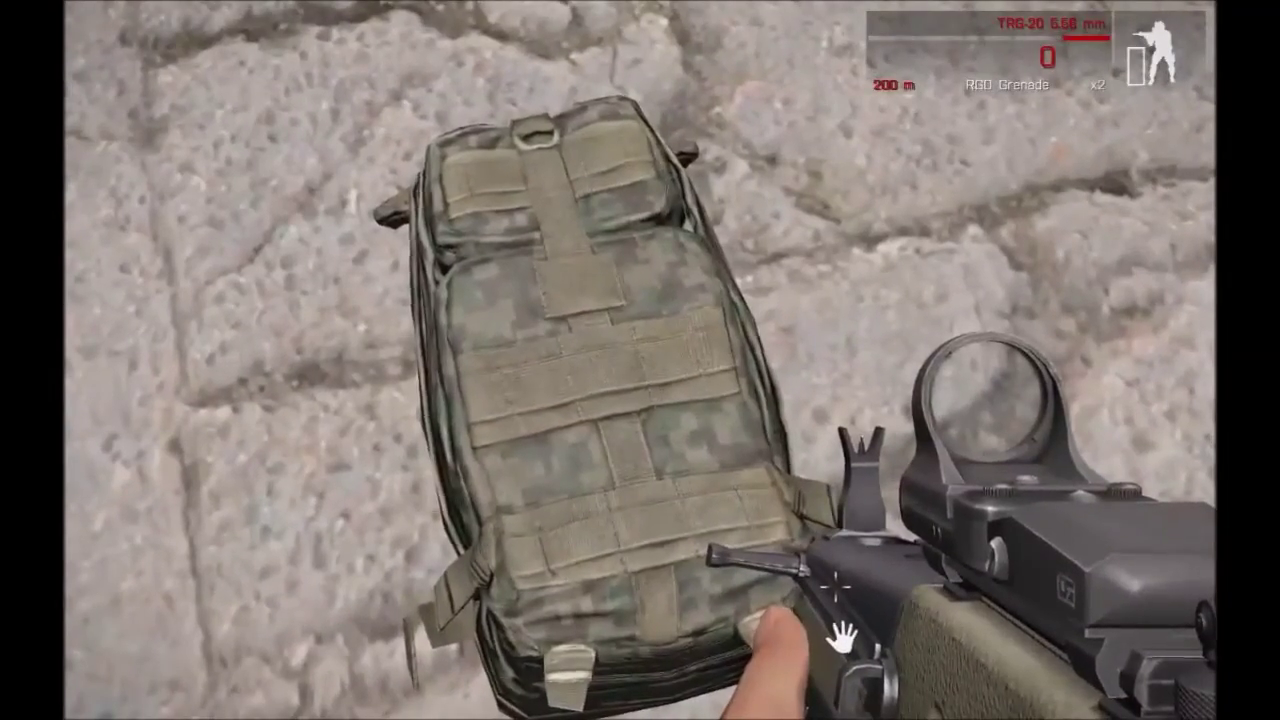
pyautogui.press('x')
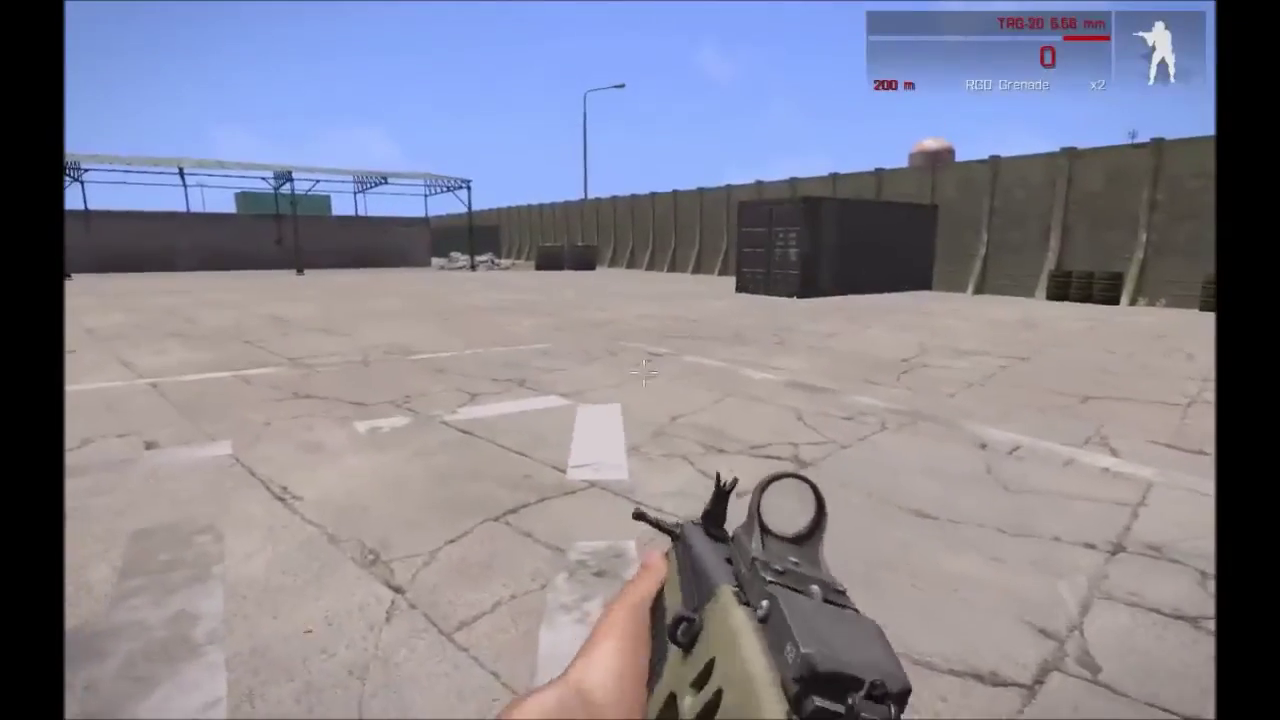
# - Drop the worn Custom Backpack Compact from the inventory onto the ground and view the soldier without it
pyautogui.press('i')
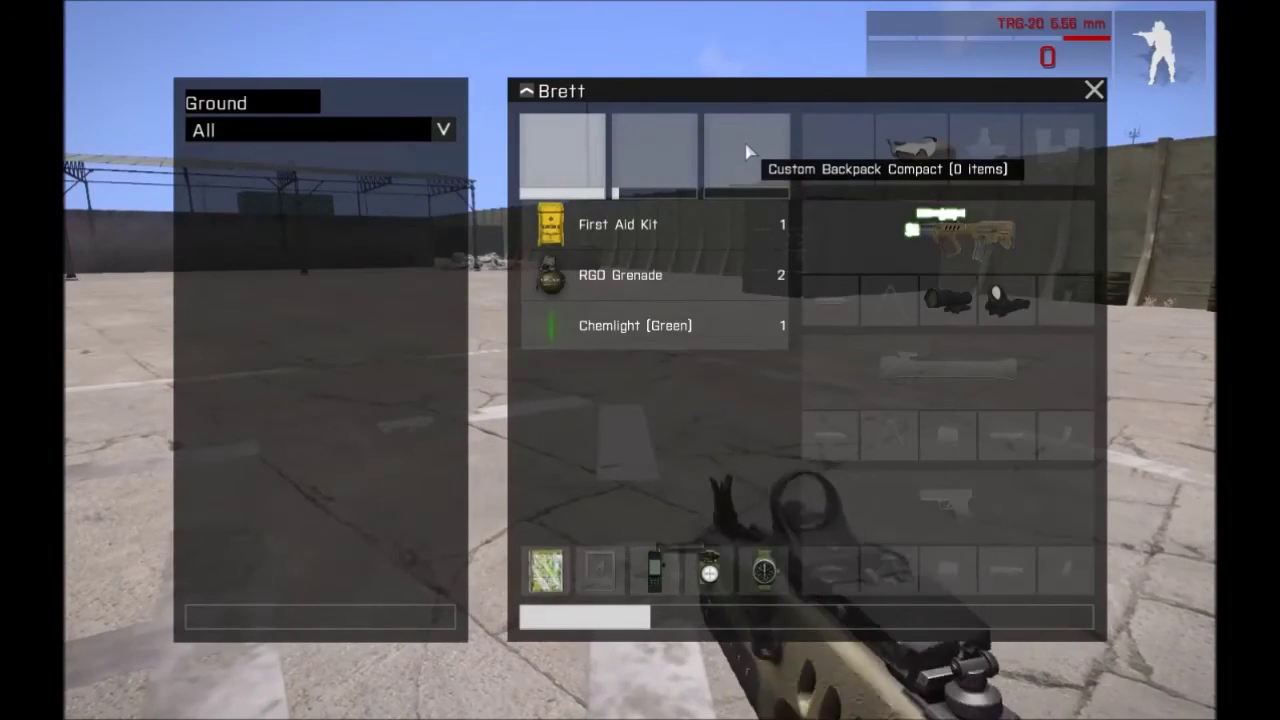
pyautogui.moveTo(750, 156); pyautogui.dragTo(286, 215)
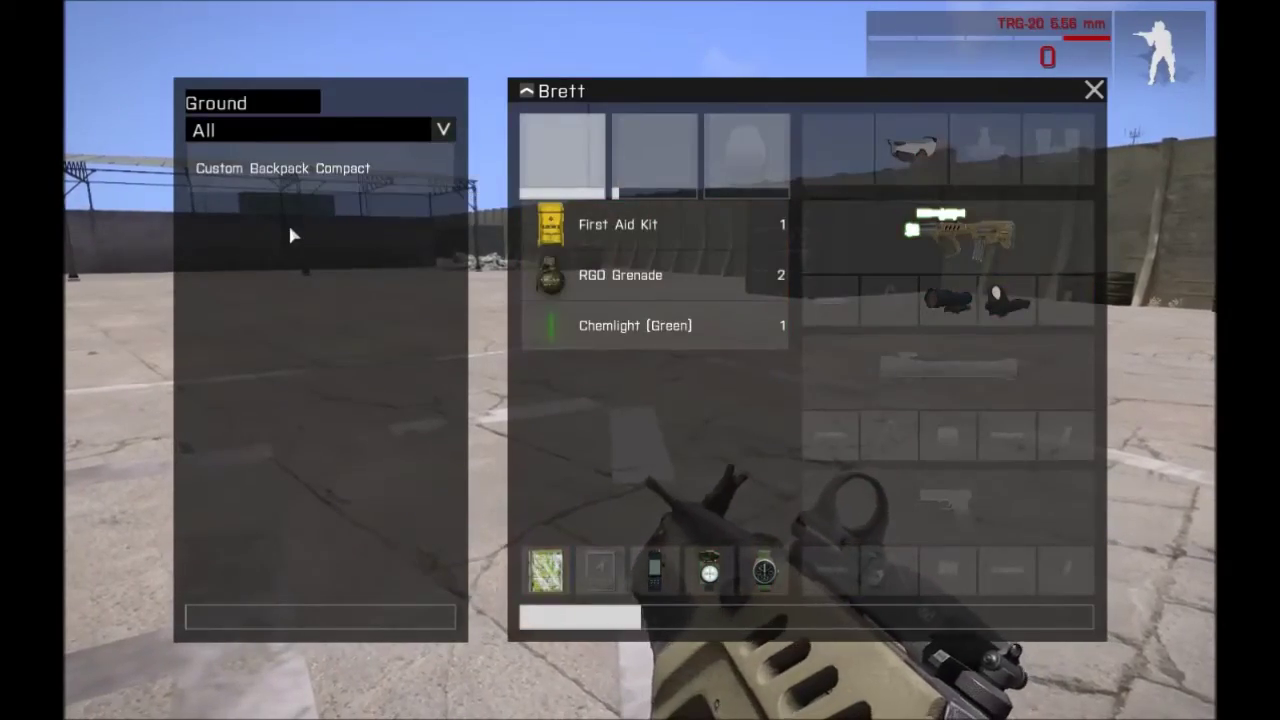
pyautogui.press('i')
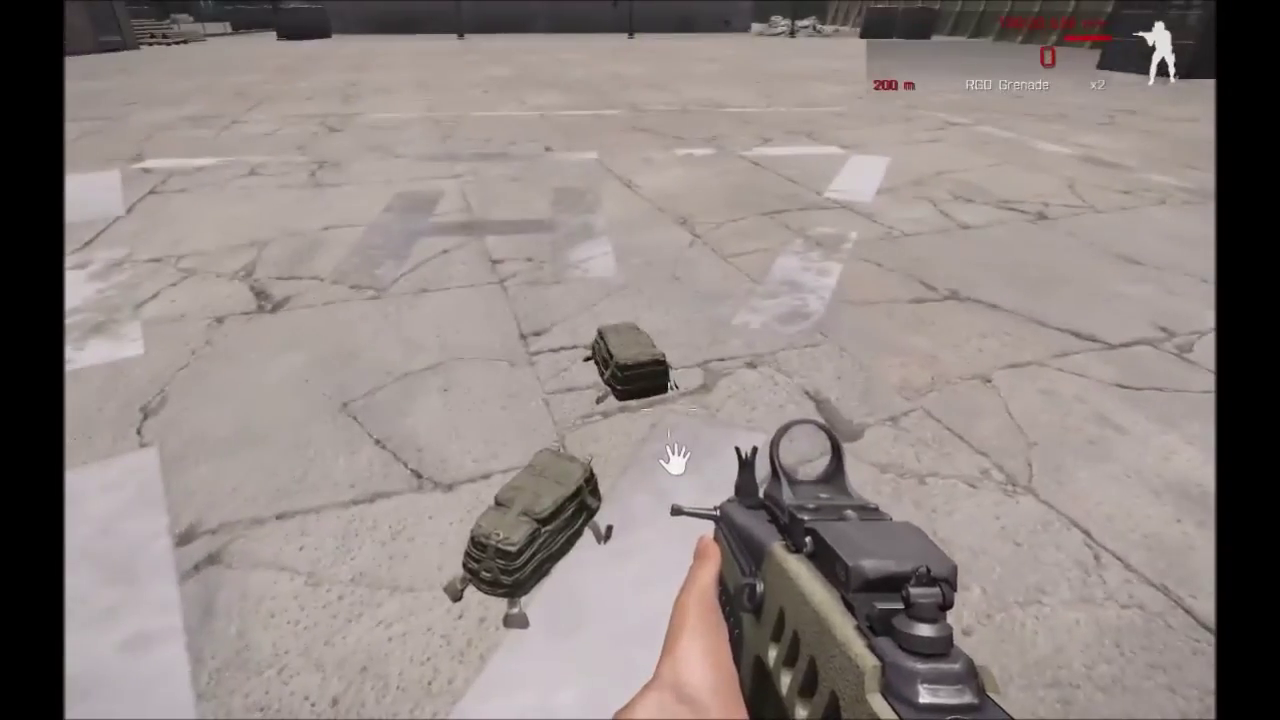
pyautogui.press('KP_Enter')
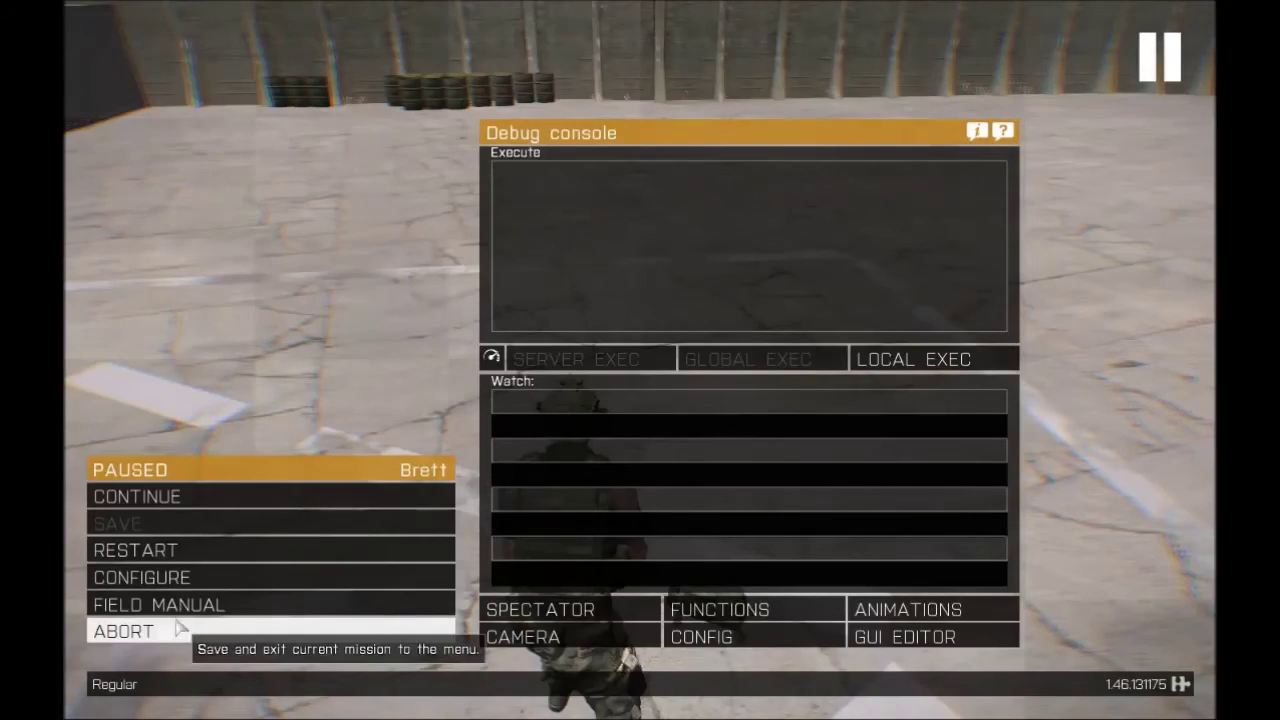
# - Abort the mission preview, leave the editor without saving, quit Arma 3, and close the ARMA3 Launcher
pyautogui.click(171, 631)
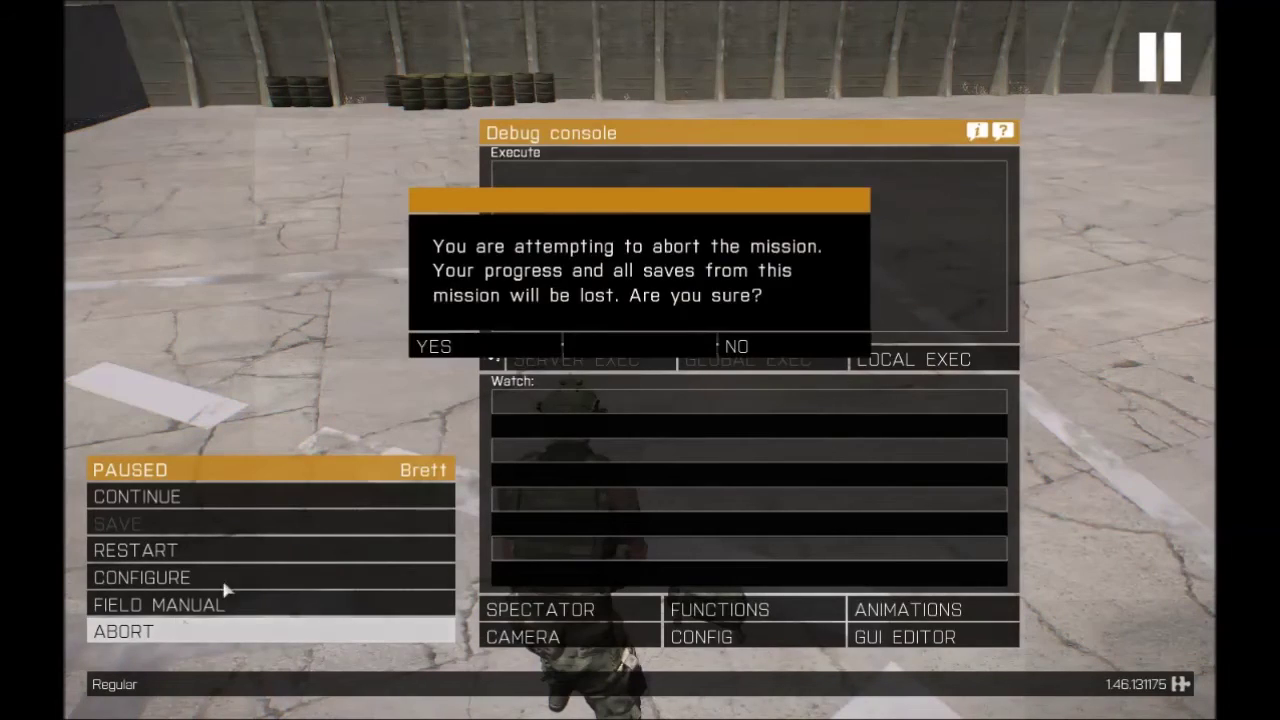
pyautogui.click(512, 352)
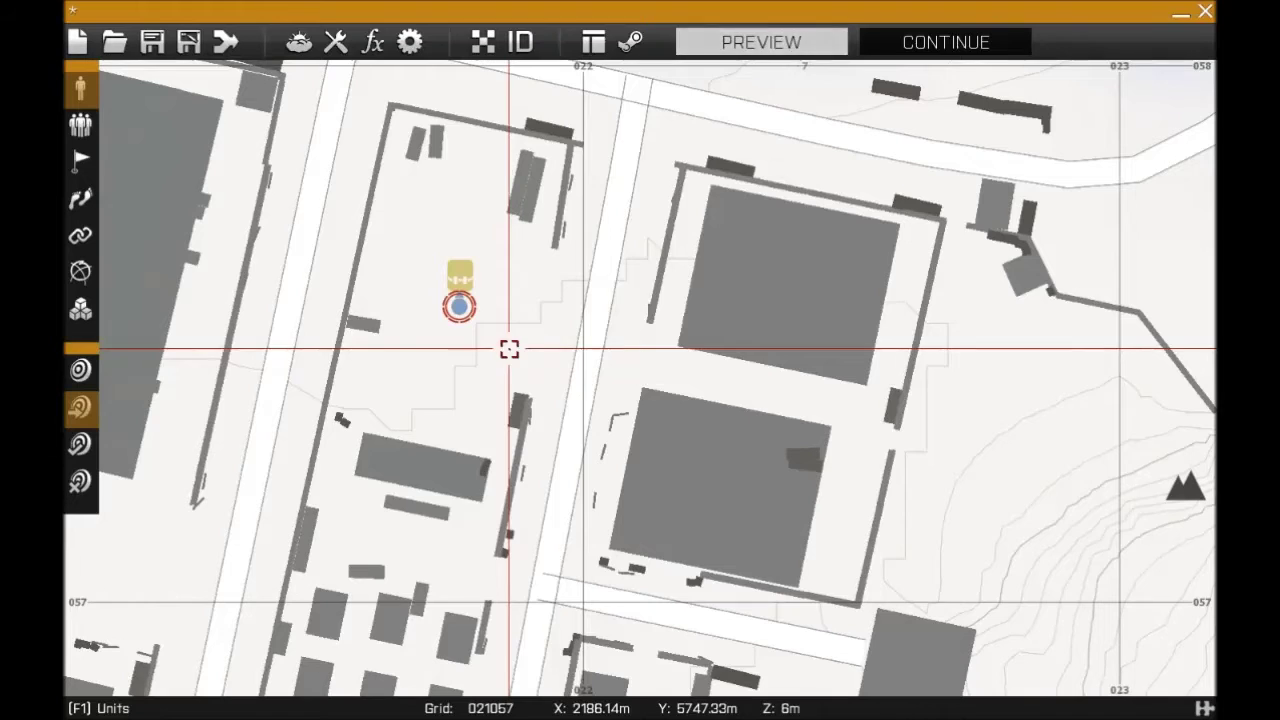
pyautogui.click(1205, 10)
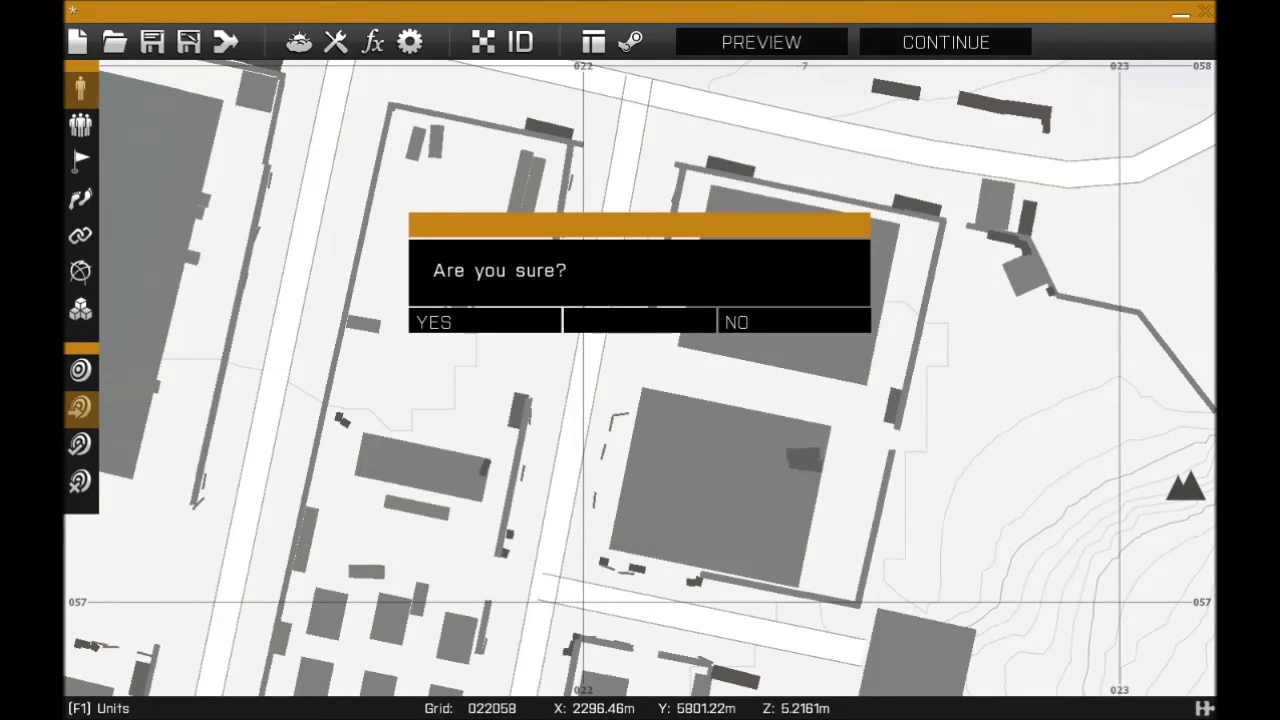
pyautogui.click(485, 321)
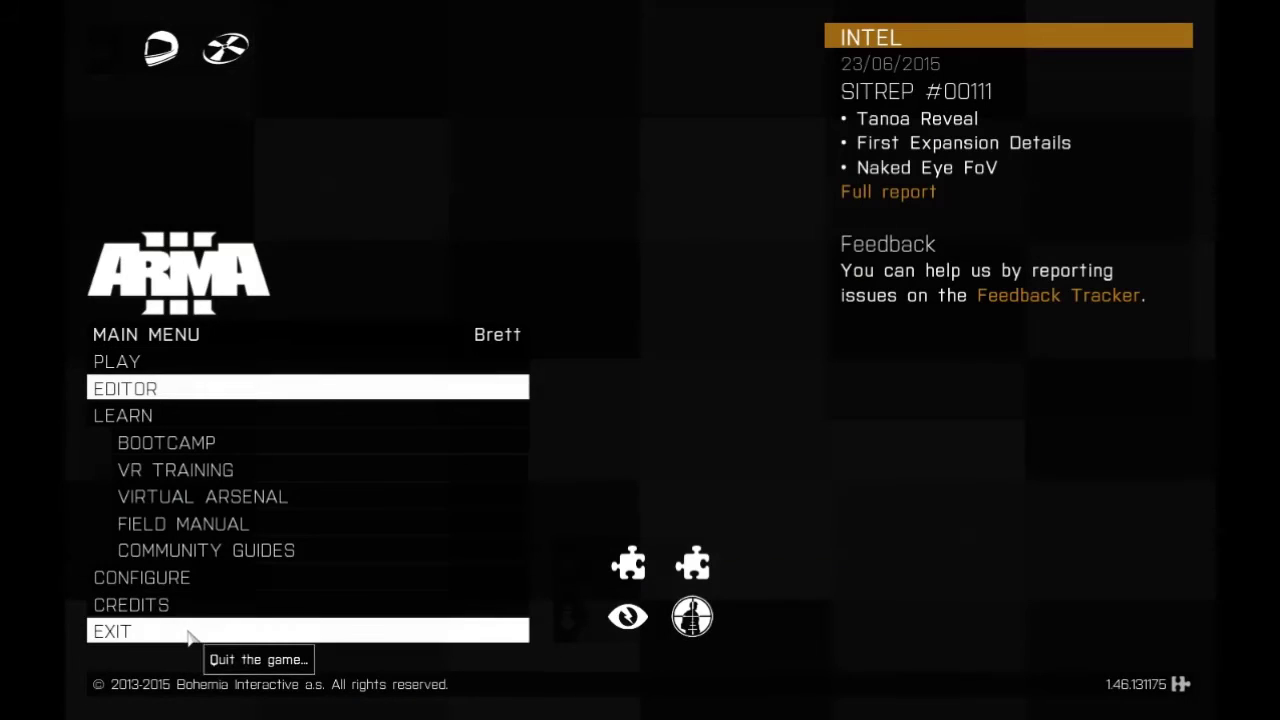
pyautogui.click(190, 633)
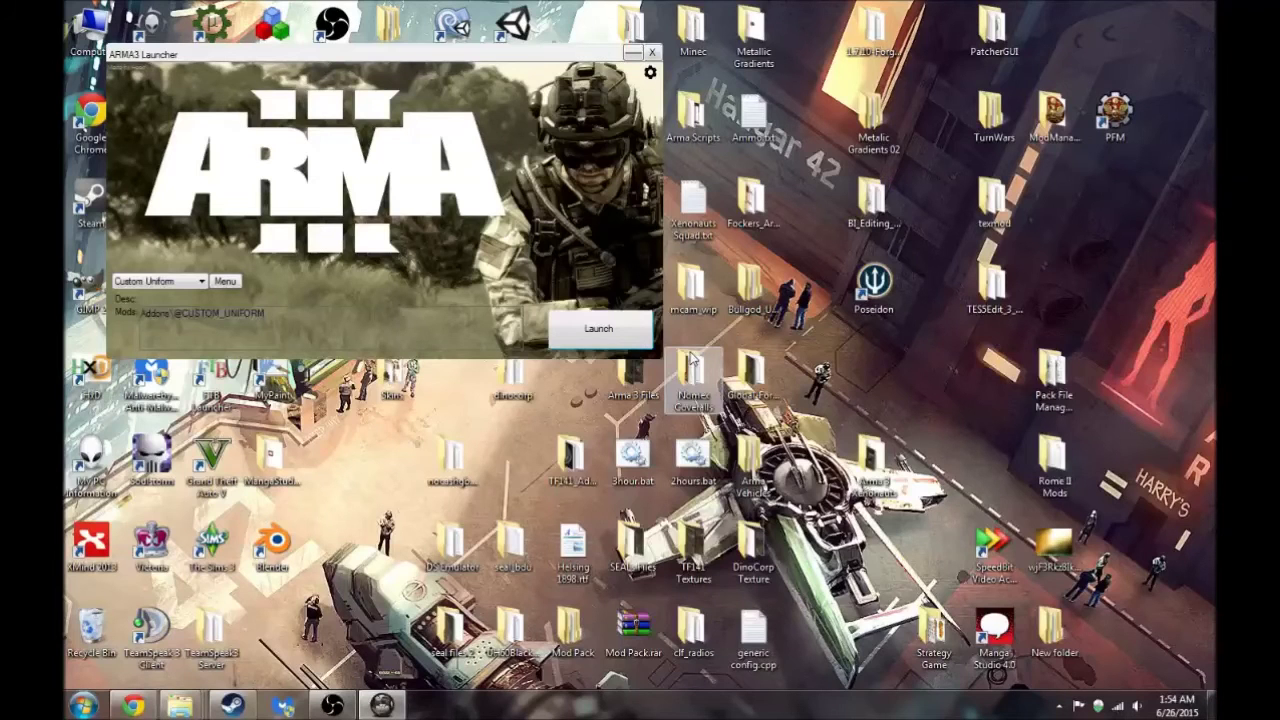
pyautogui.click(652, 52)
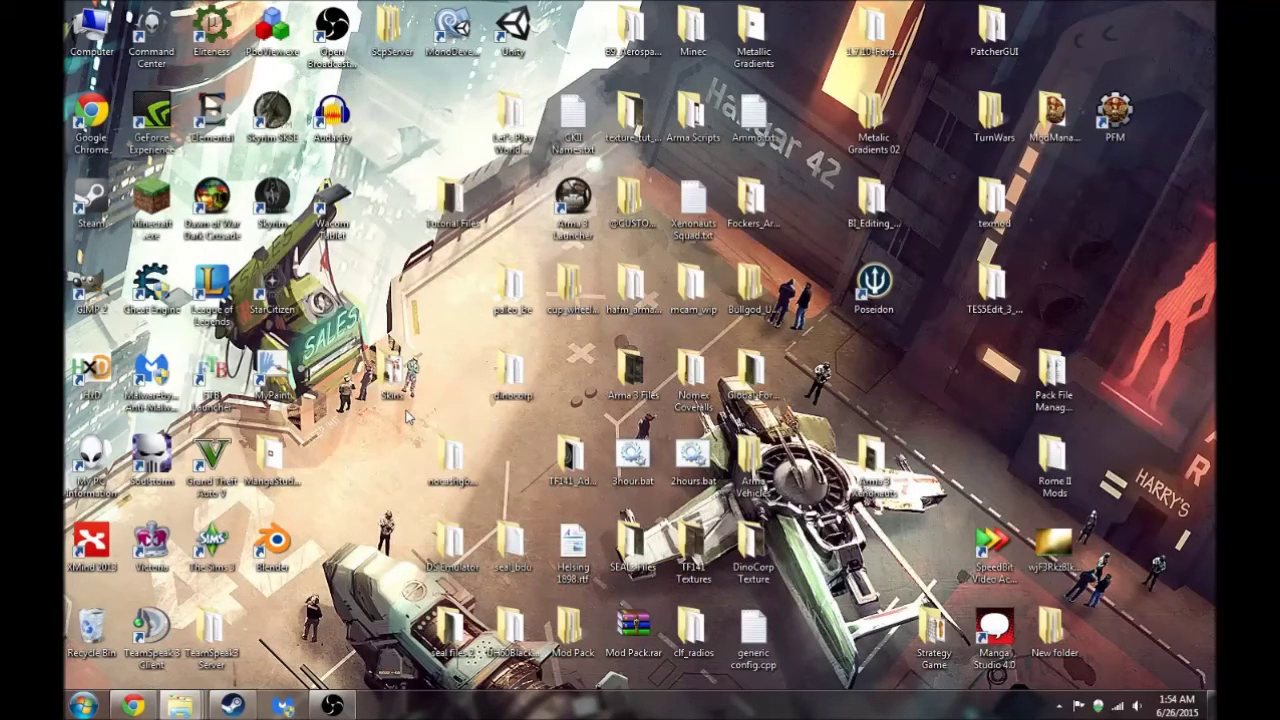
# - Open config.cpp from Tutorial Files\custom_uniform and review the Custom_Backpack_Compact class and its B_AssaultPack_Base parent
pyautogui.doubleClick(460, 205)
pyautogui.doubleClick(543, 205)
pyautogui.doubleClick(562, 230)
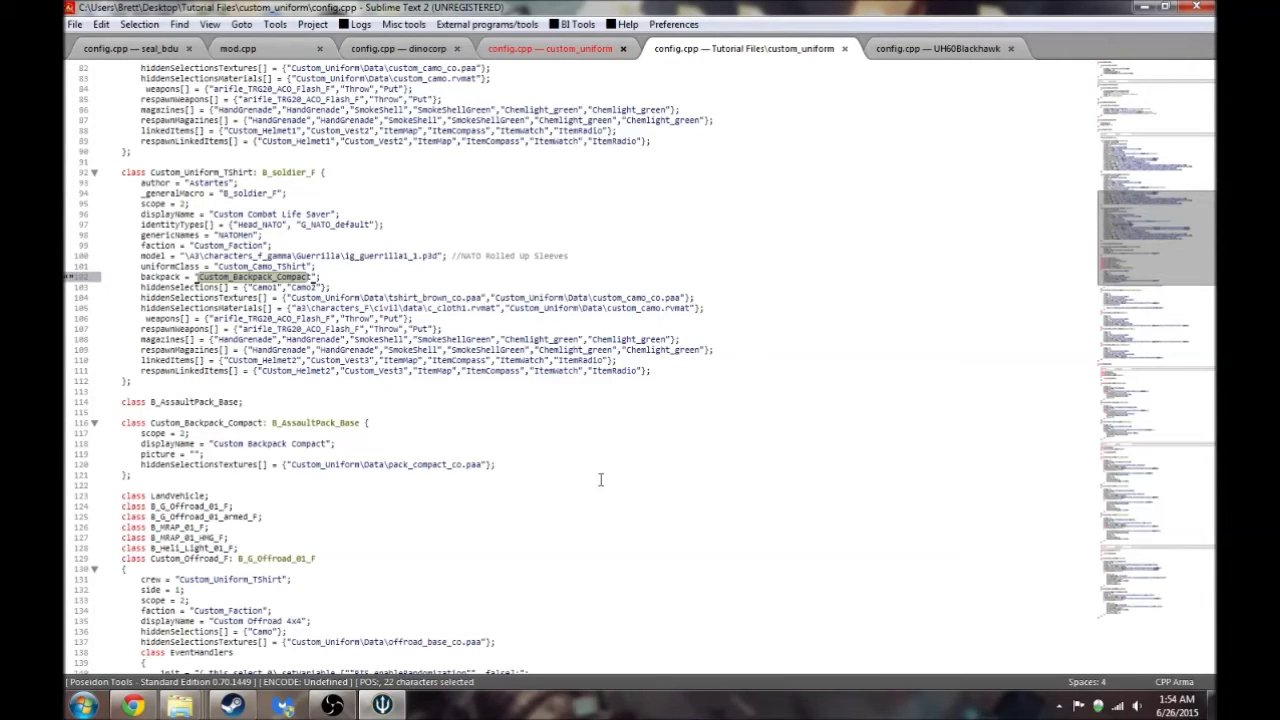
pyautogui.click(366, 297)
pyautogui.scroll(-2, 630, 489)
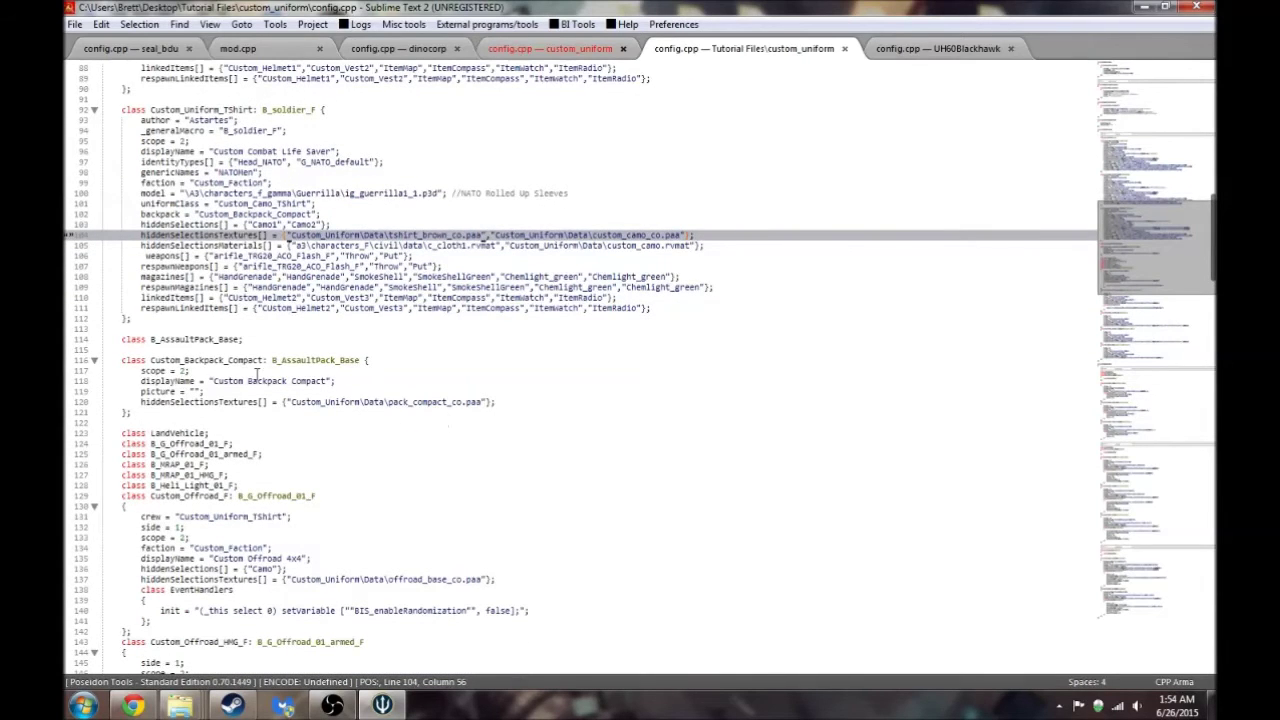
pyautogui.moveTo(158, 339); pyautogui.dragTo(335, 360)
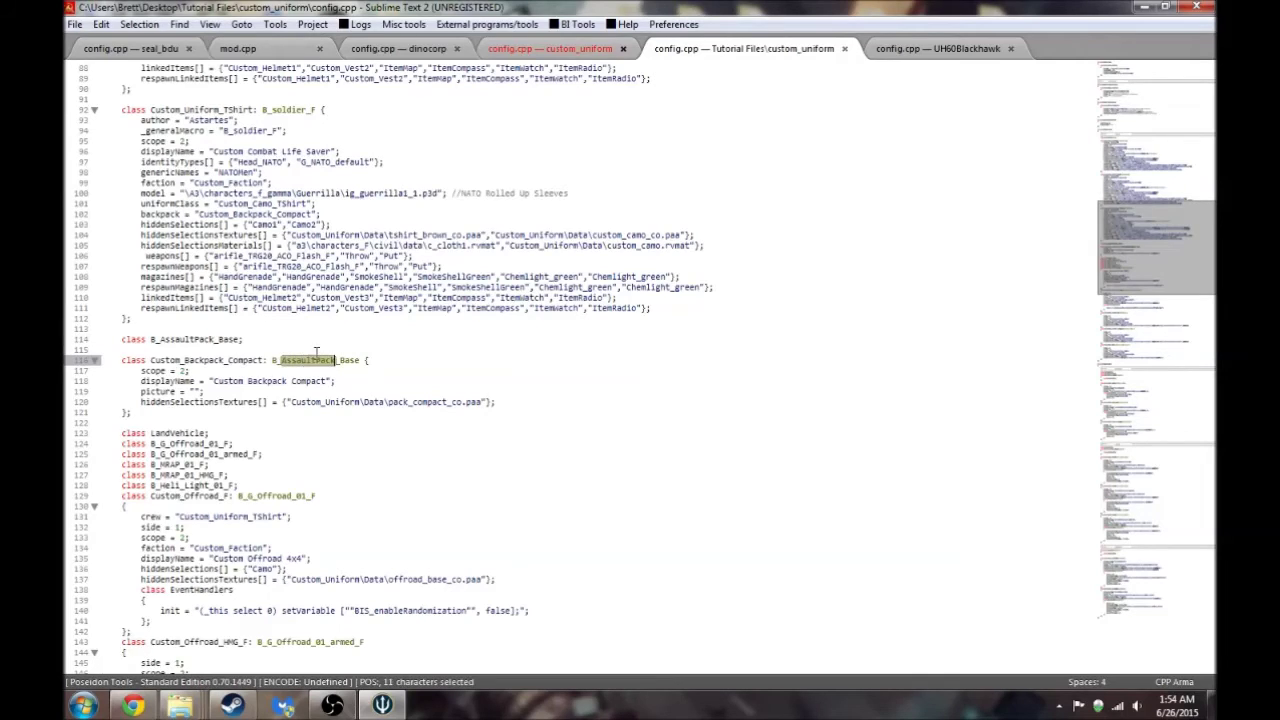
# - Compare the AssaultPack part of the B_AssaultPack_Base declaration with the parent name in the Custom_Backpack_Compact class line
pyautogui.click(172, 339)
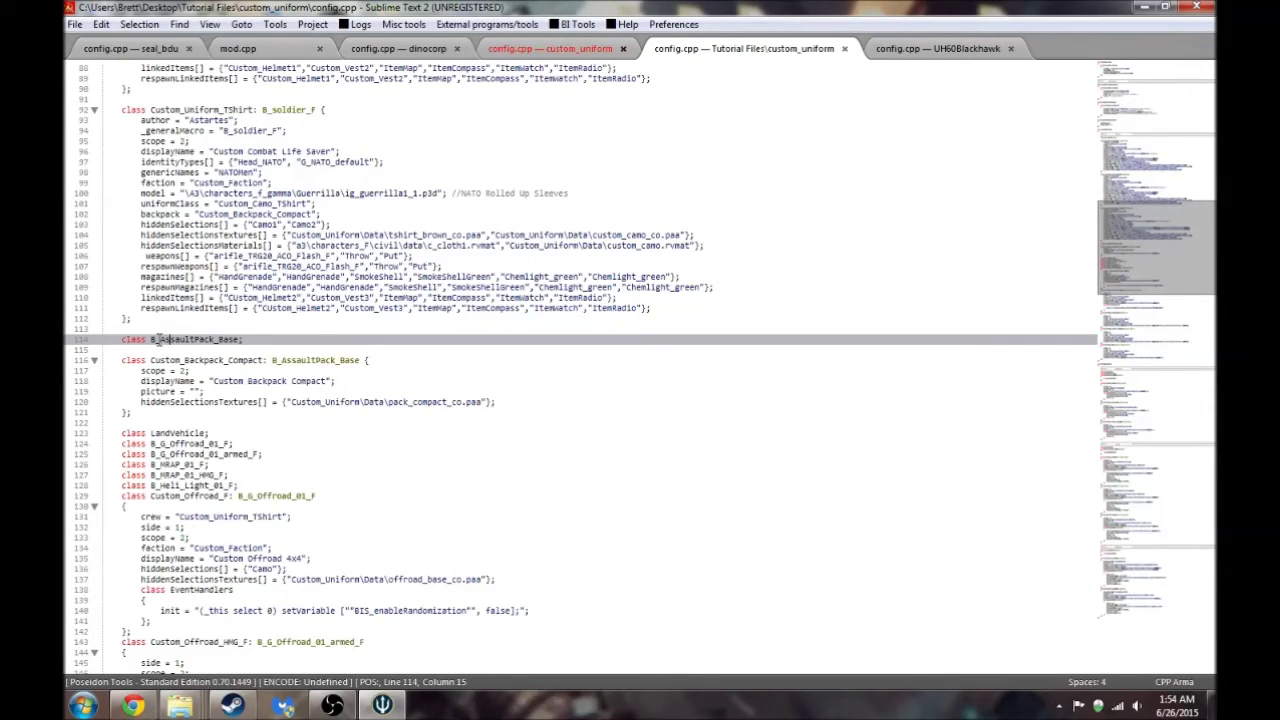
pyautogui.moveTo(158, 339); pyautogui.dragTo(210, 341)
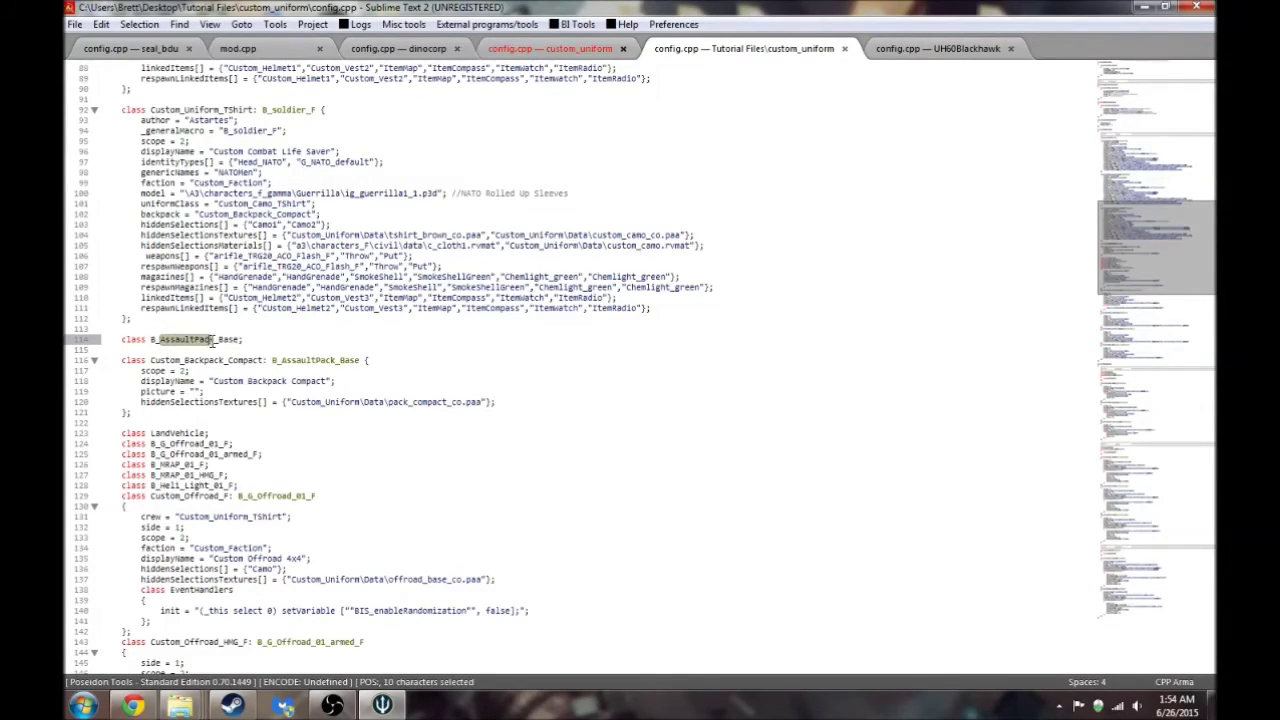
pyautogui.click(195, 340)
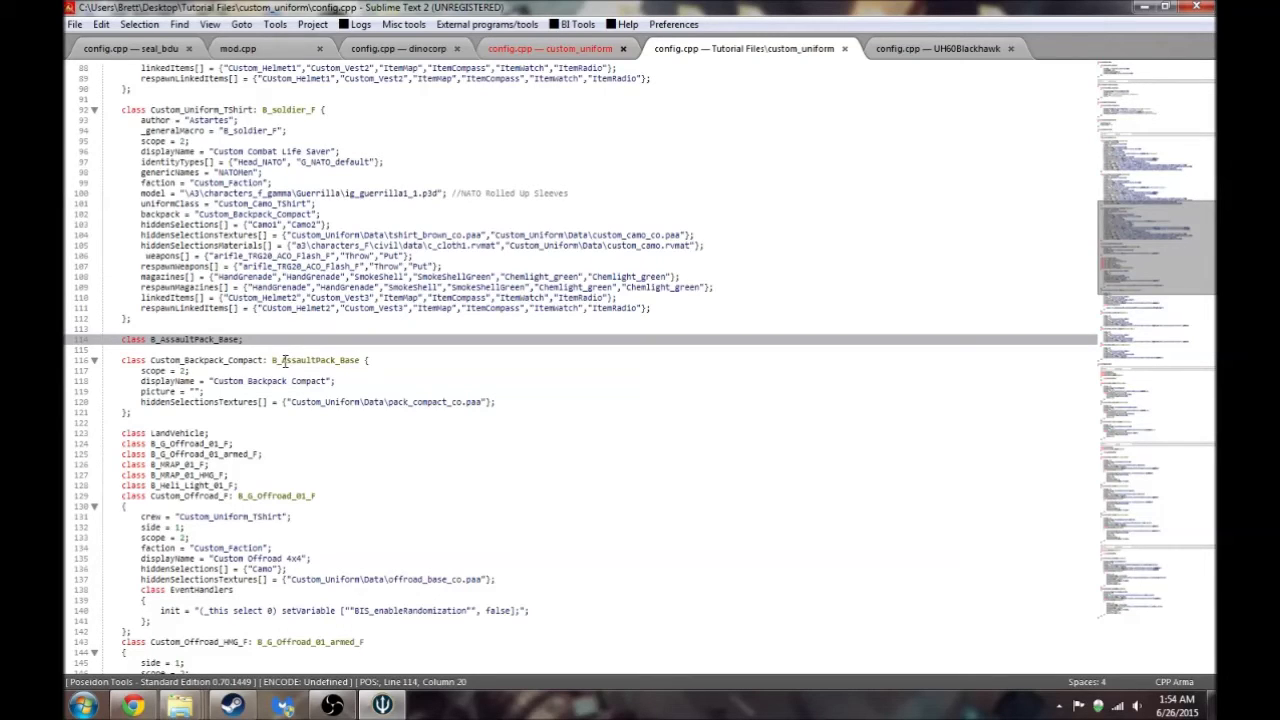
pyautogui.press('Right')
pyautogui.moveTo(159, 340); pyautogui.dragTo(216, 339)
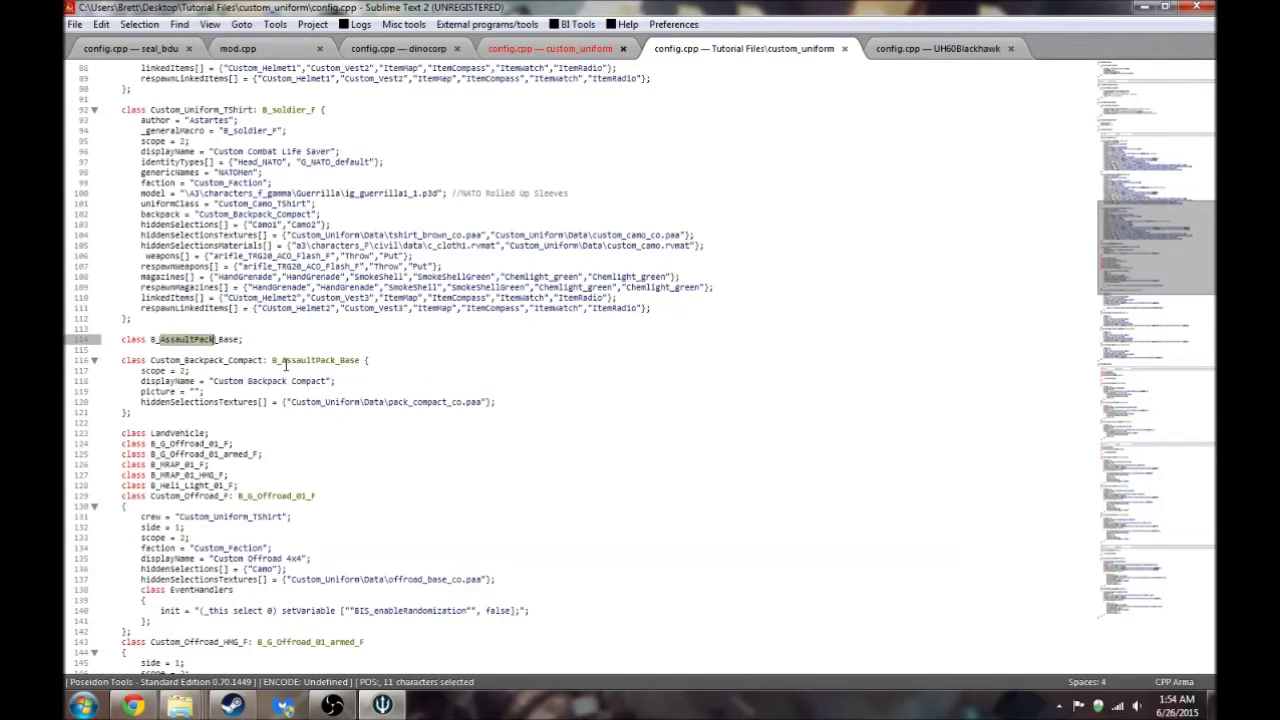
pyautogui.moveTo(284, 361); pyautogui.dragTo(341, 360)
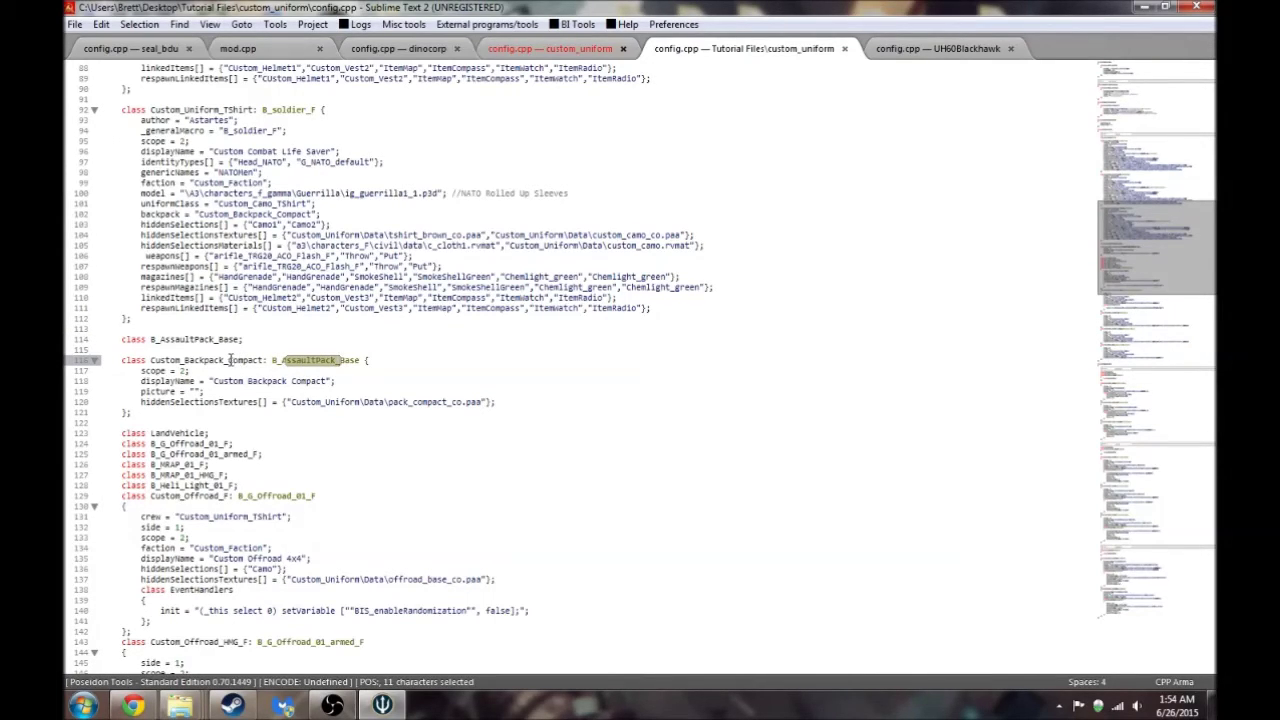
# - Review where the Compact wording occurs in the backpack's class name, displayName and hiddenSelectionsTextures path
pyautogui.moveTo(229, 360); pyautogui.dragTo(252, 361)
pyautogui.click(231, 359)
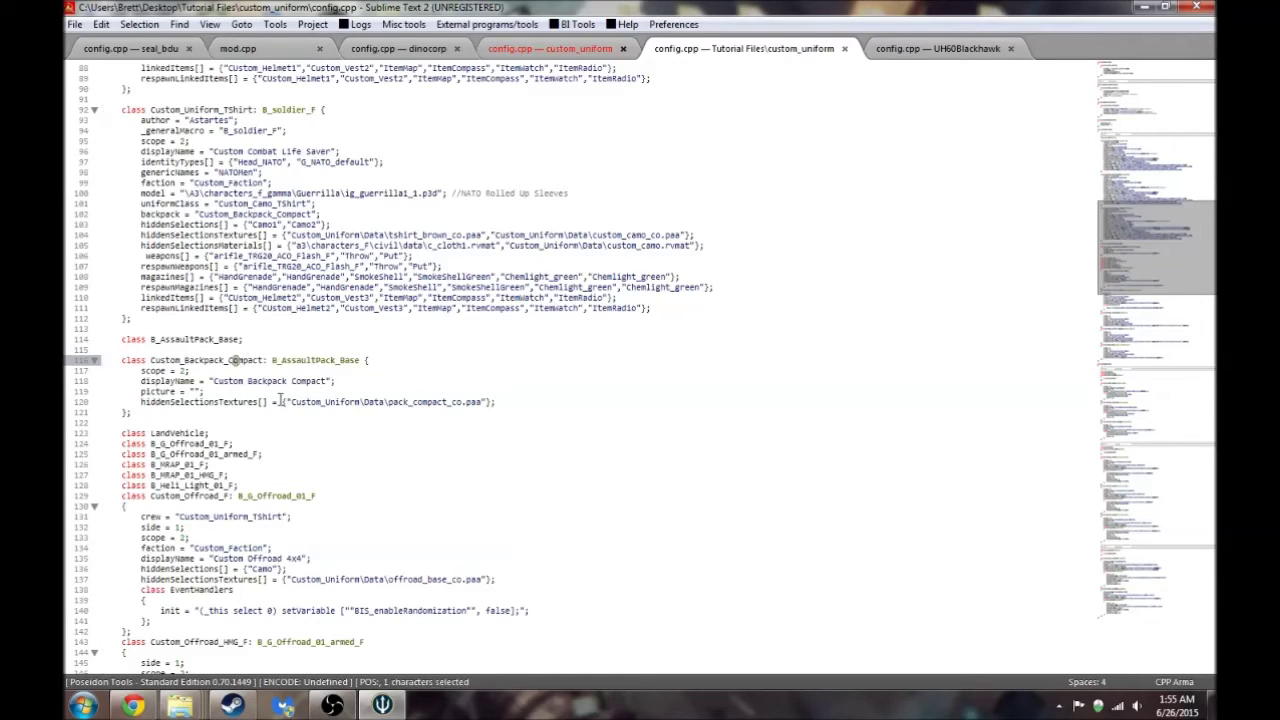
pyautogui.moveTo(291, 381); pyautogui.dragTo(327, 383)
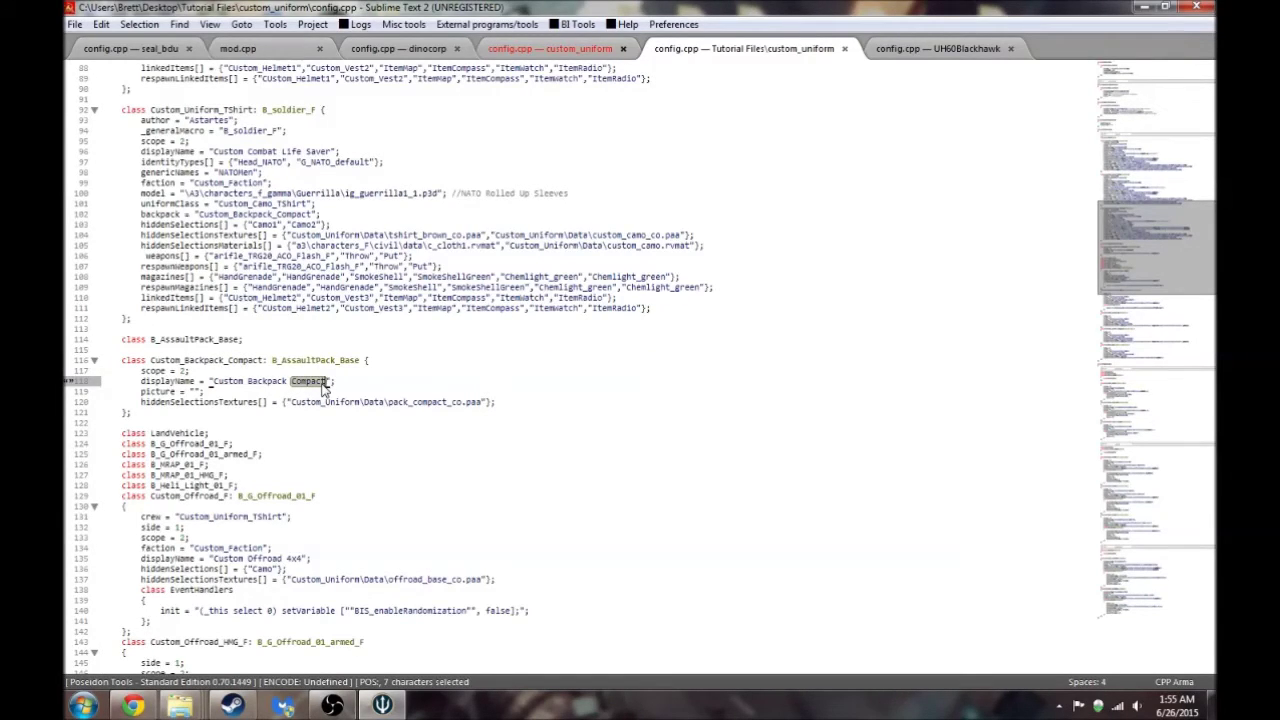
pyautogui.moveTo(415, 401); pyautogui.dragTo(446, 402)
pyautogui.click(449, 402)
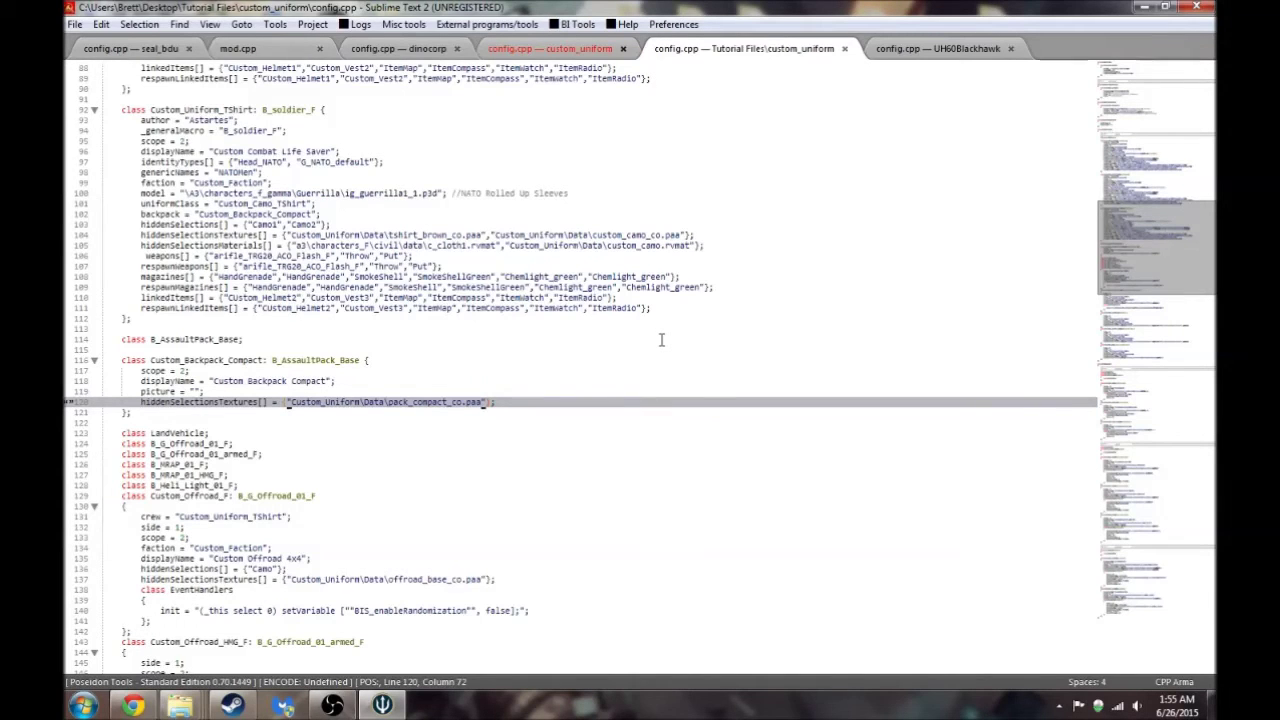
# - Compare the B_AssaultPack_Base declaration with the B_Soldier_F declaration at the start of CfgVehicles
pyautogui.moveTo(136, 340); pyautogui.dragTo(206, 340)
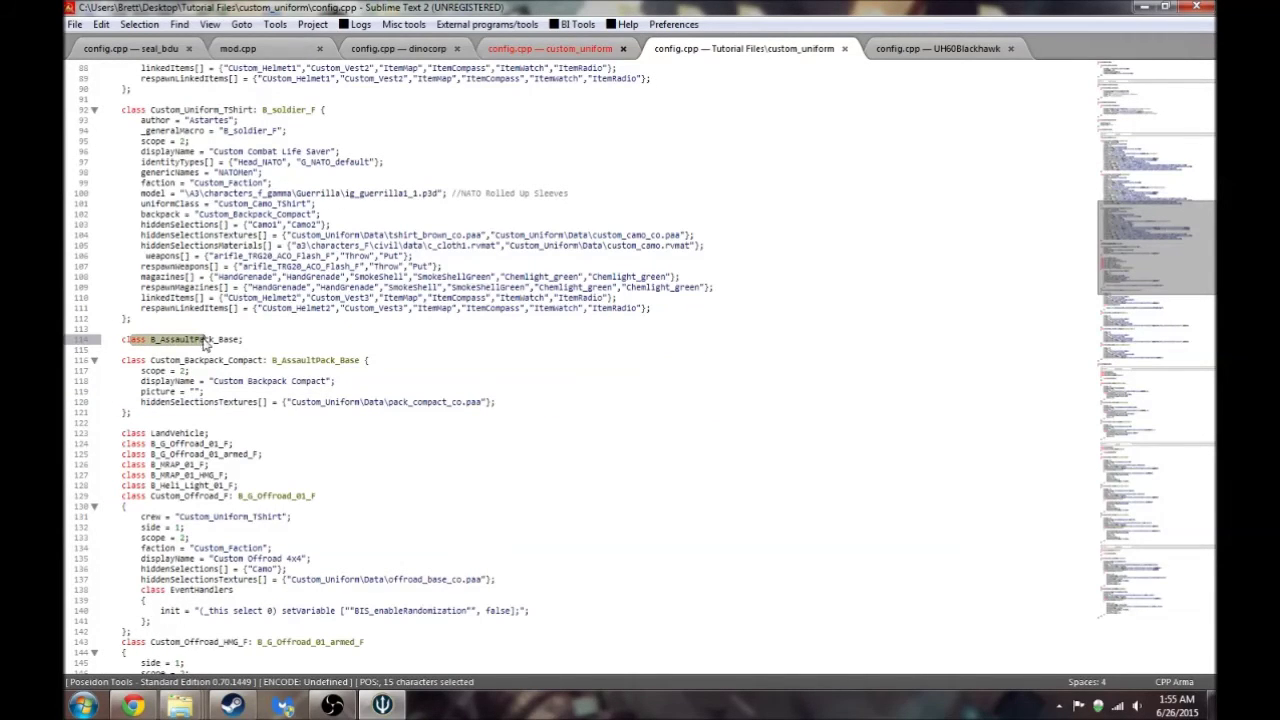
pyautogui.scroll(4, 361, 359)
pyautogui.scroll(15, 393, 380)
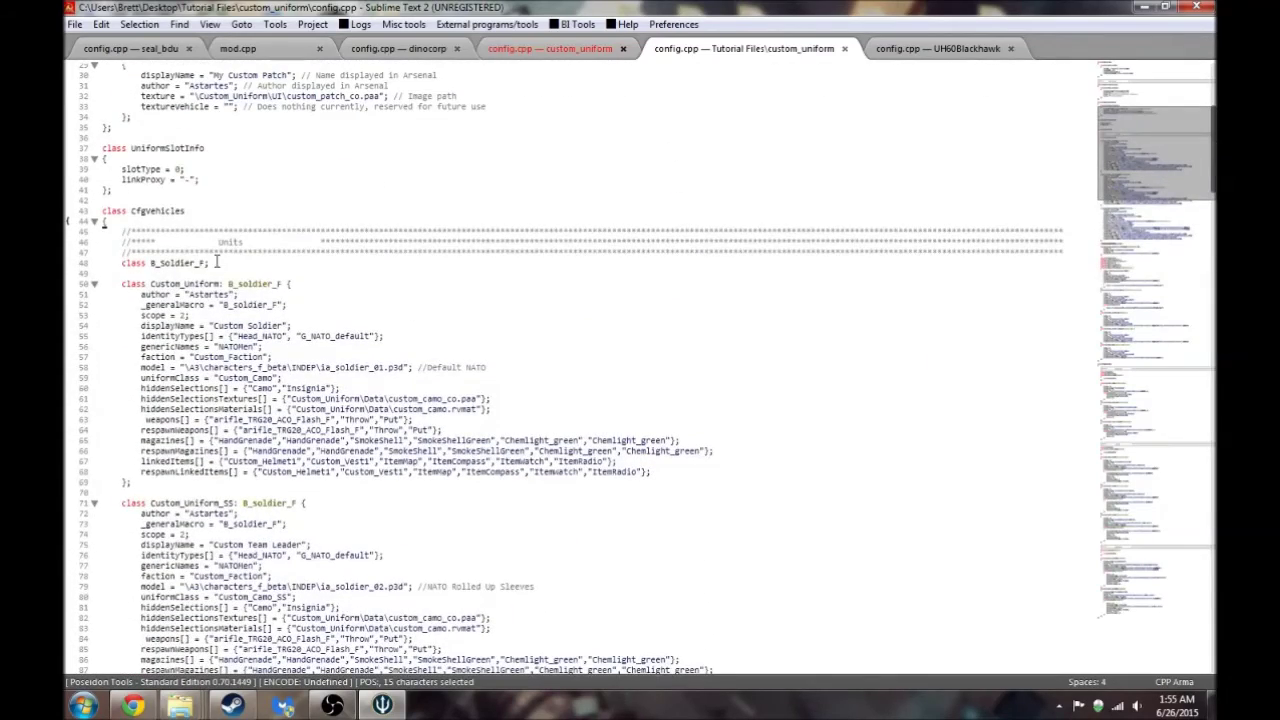
pyautogui.moveTo(1190, 240); pyautogui.dragTo(1183, 264)
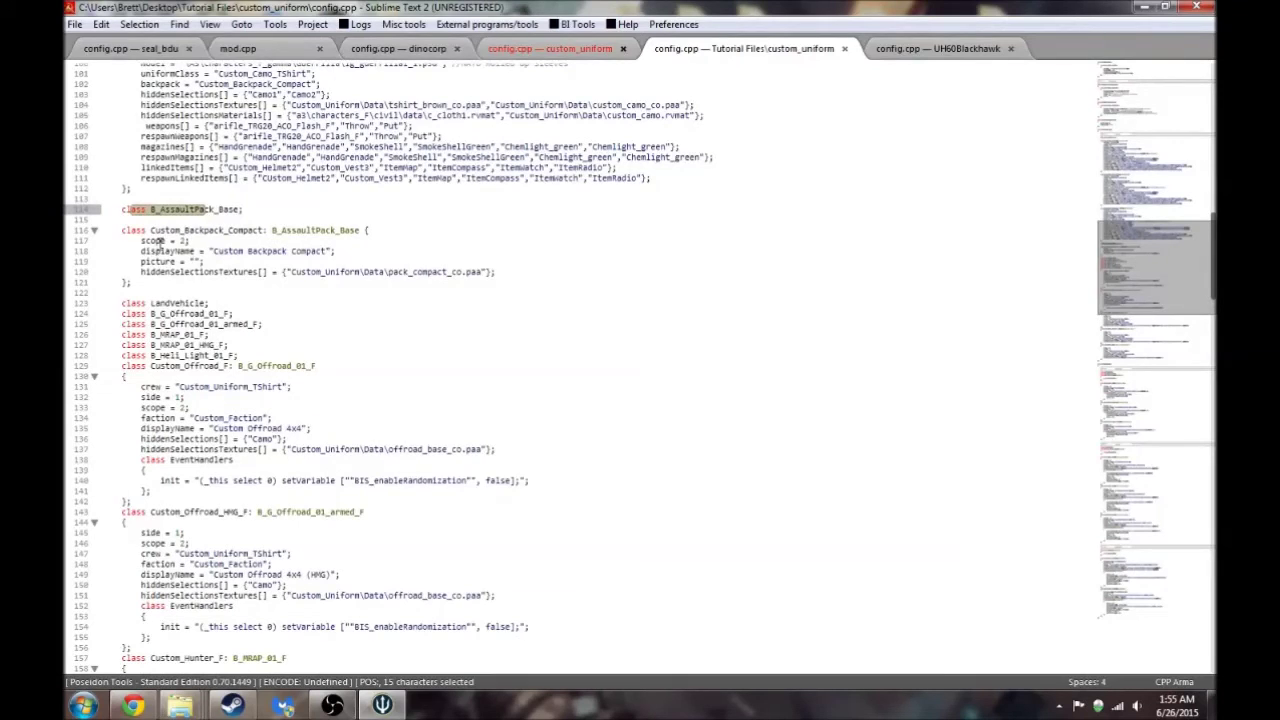
# - Examine the vehicle base class declarations above Custom_Offroad_F alongside the backpack's base declaration and scope line
pyautogui.click(188, 262)
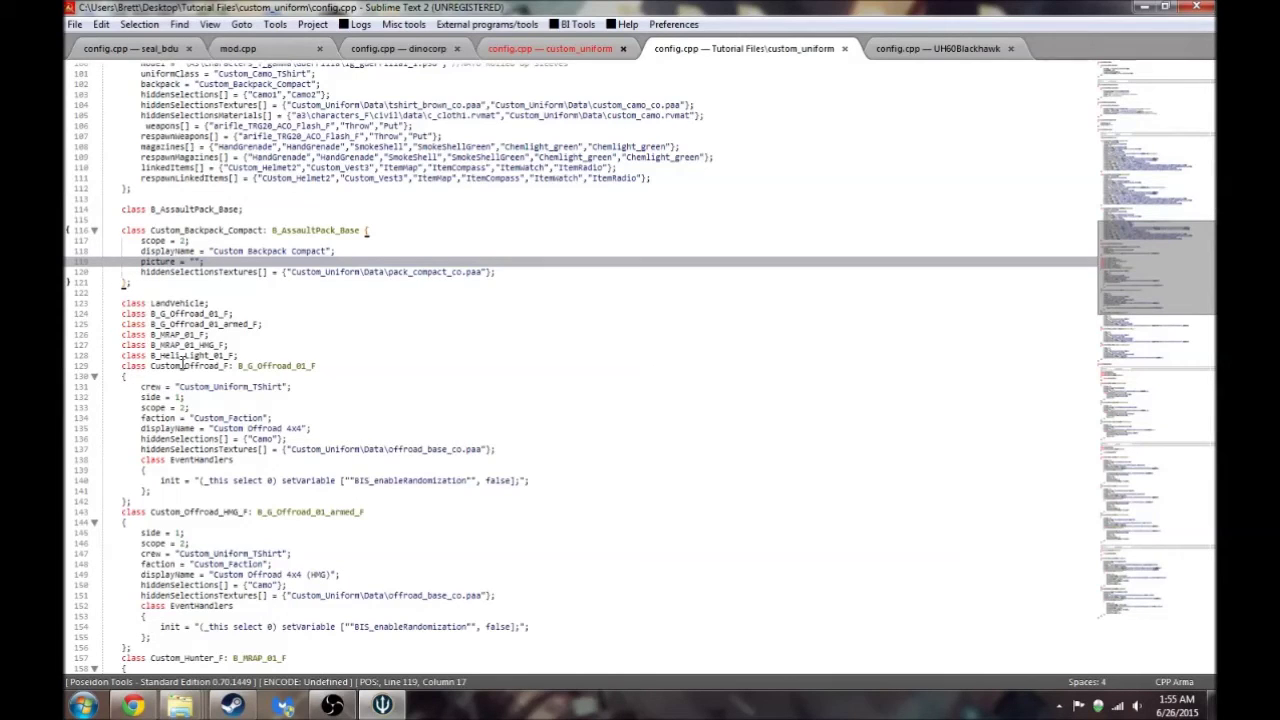
pyautogui.click(156, 313)
pyautogui.click(156, 334)
pyautogui.click(156, 365)
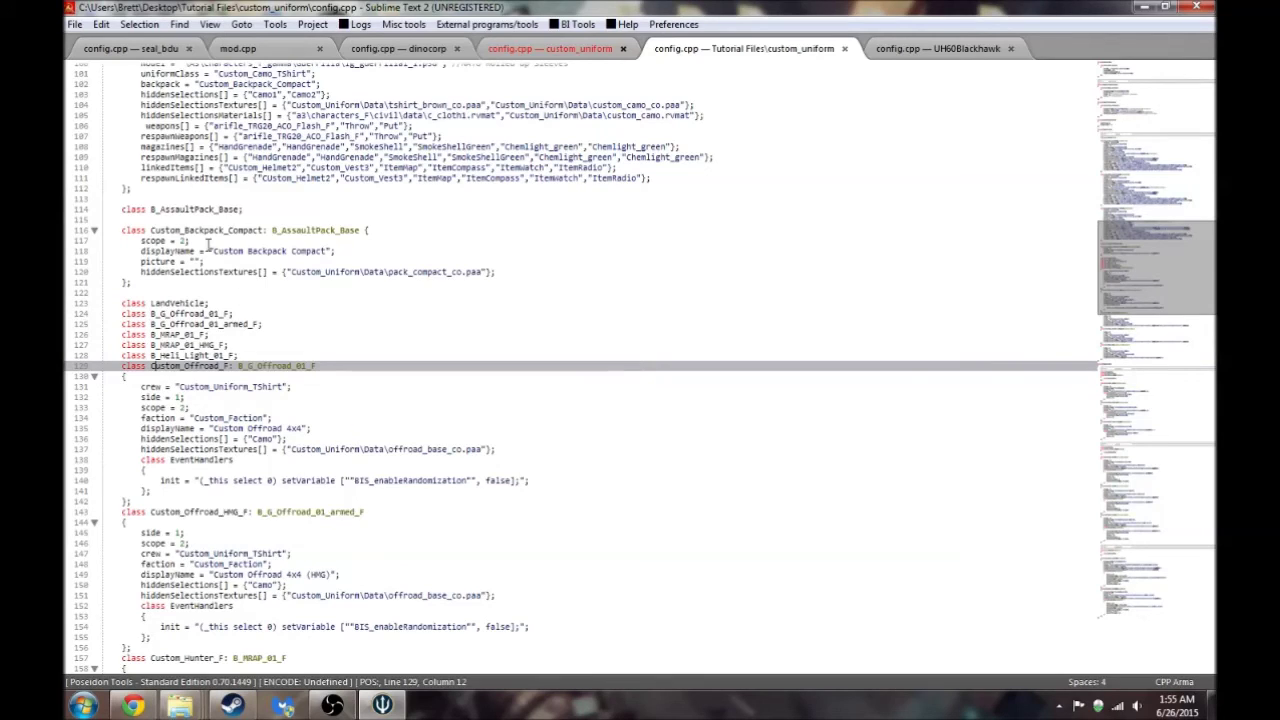
pyautogui.click(170, 209)
pyautogui.click(200, 240)
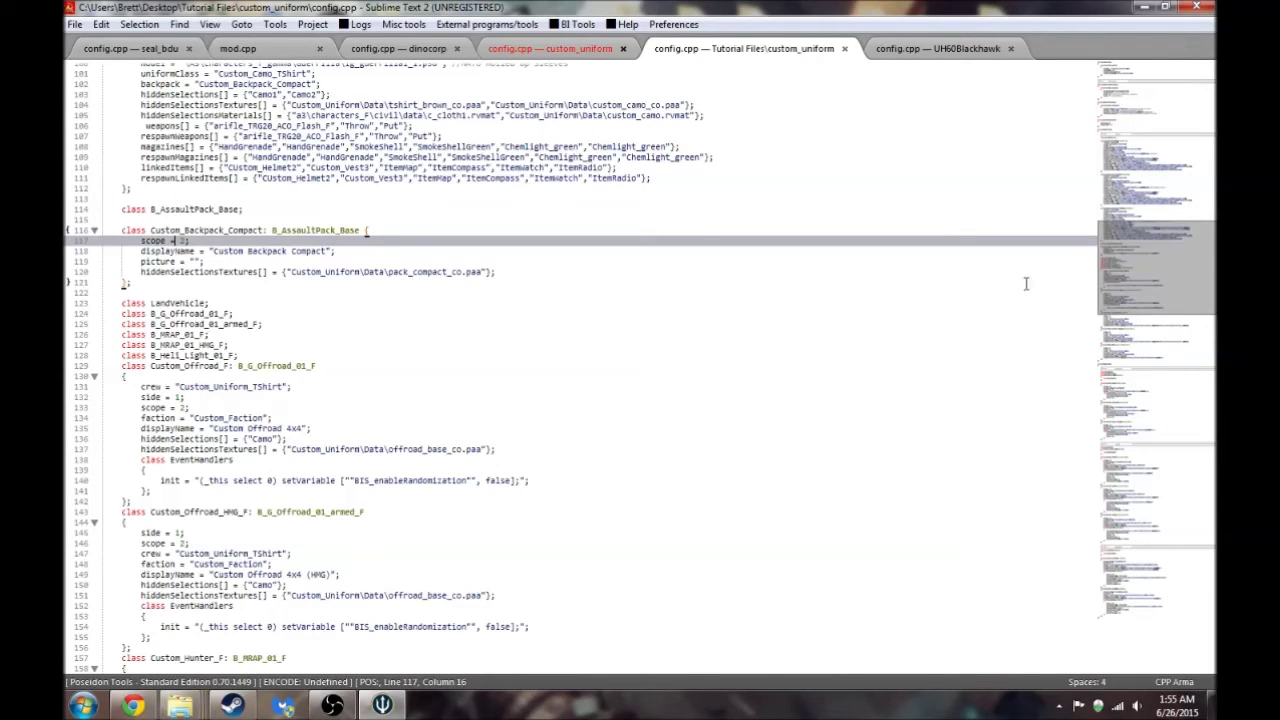
# - Review the soldier unit classes in CfgVehicles once more, then return to the parent class of Custom_Backpack_Compact
pyautogui.scroll(15, 1196, 168)
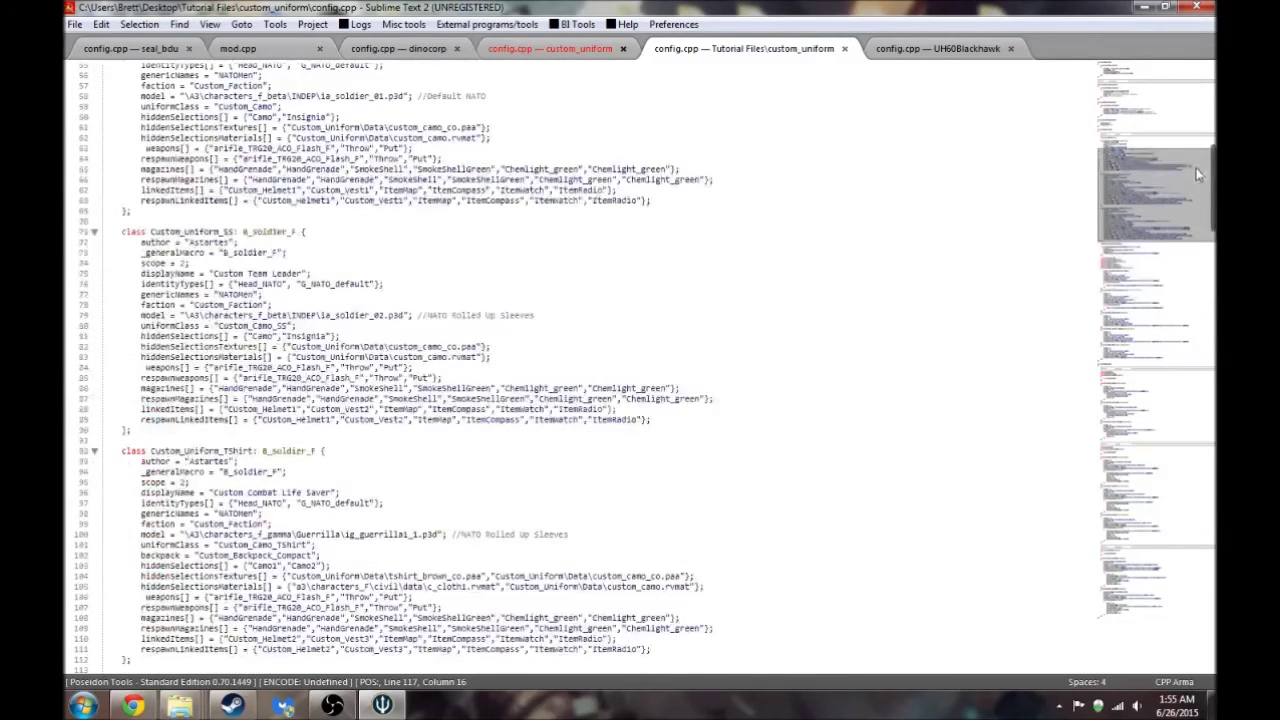
pyautogui.scroll(2, 1192, 146)
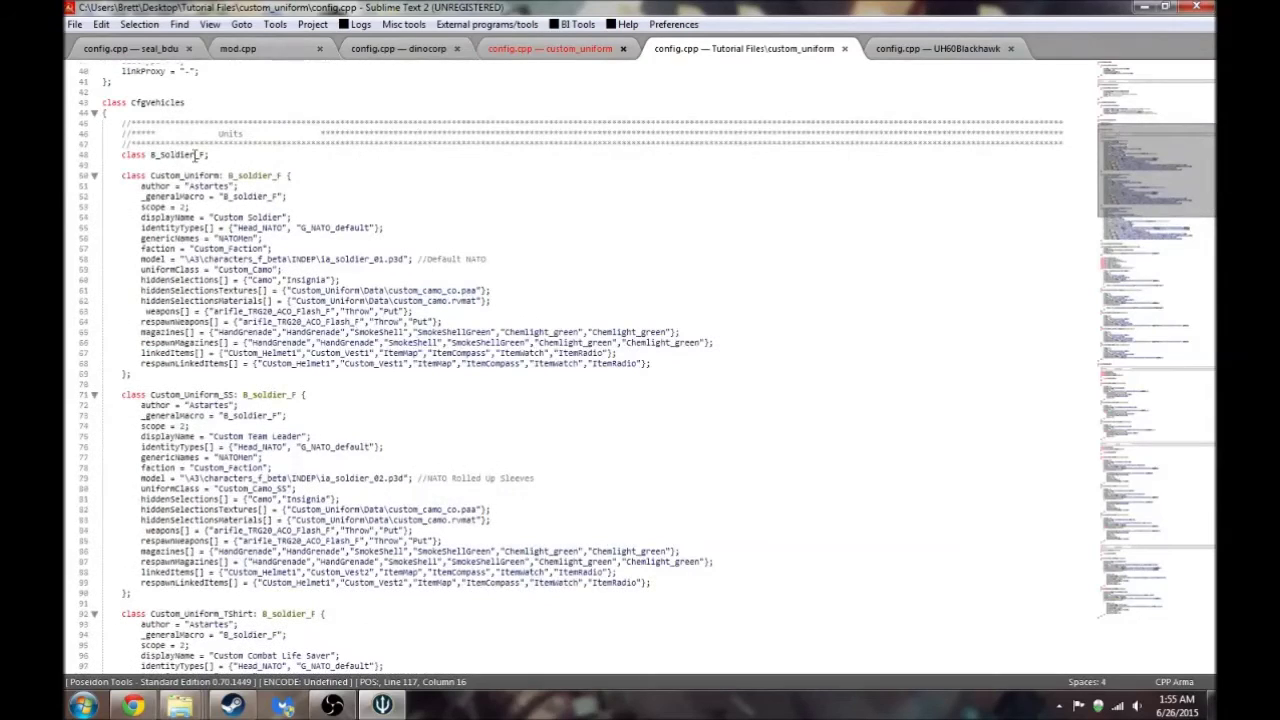
pyautogui.scroll(-10, 1188, 157)
pyautogui.scroll(-3, 1169, 261)
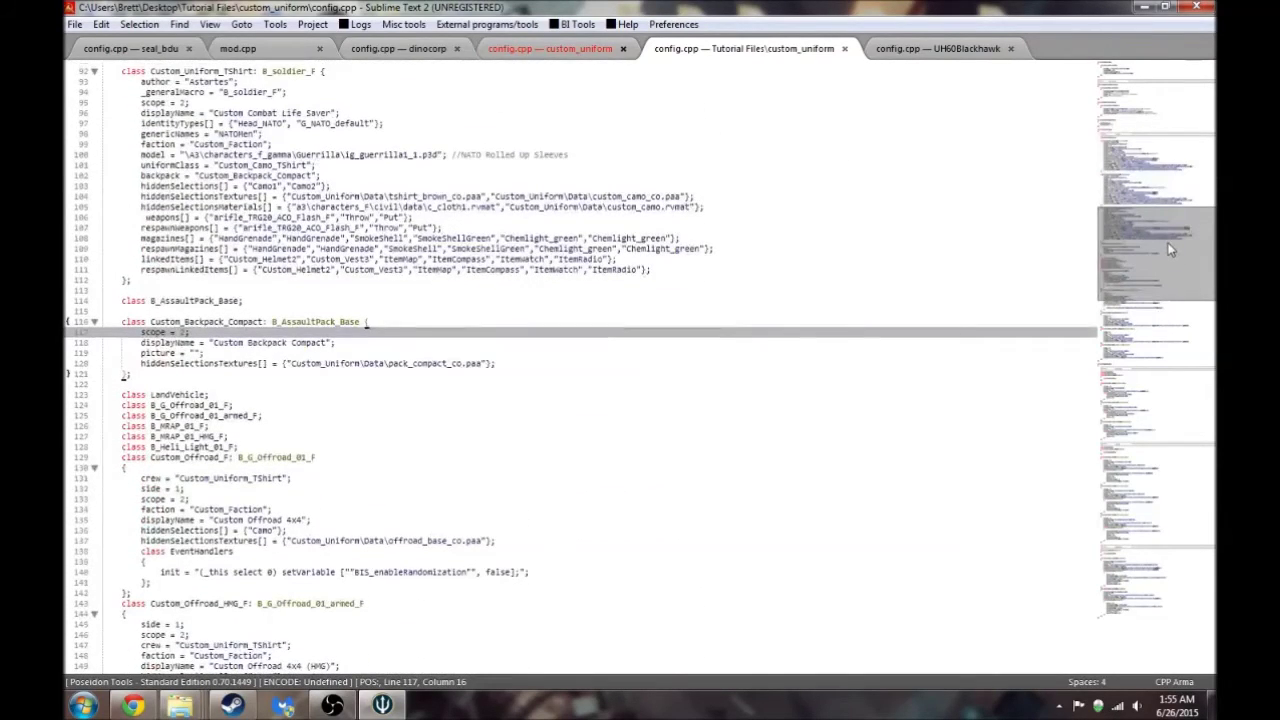
pyautogui.click(316, 322)
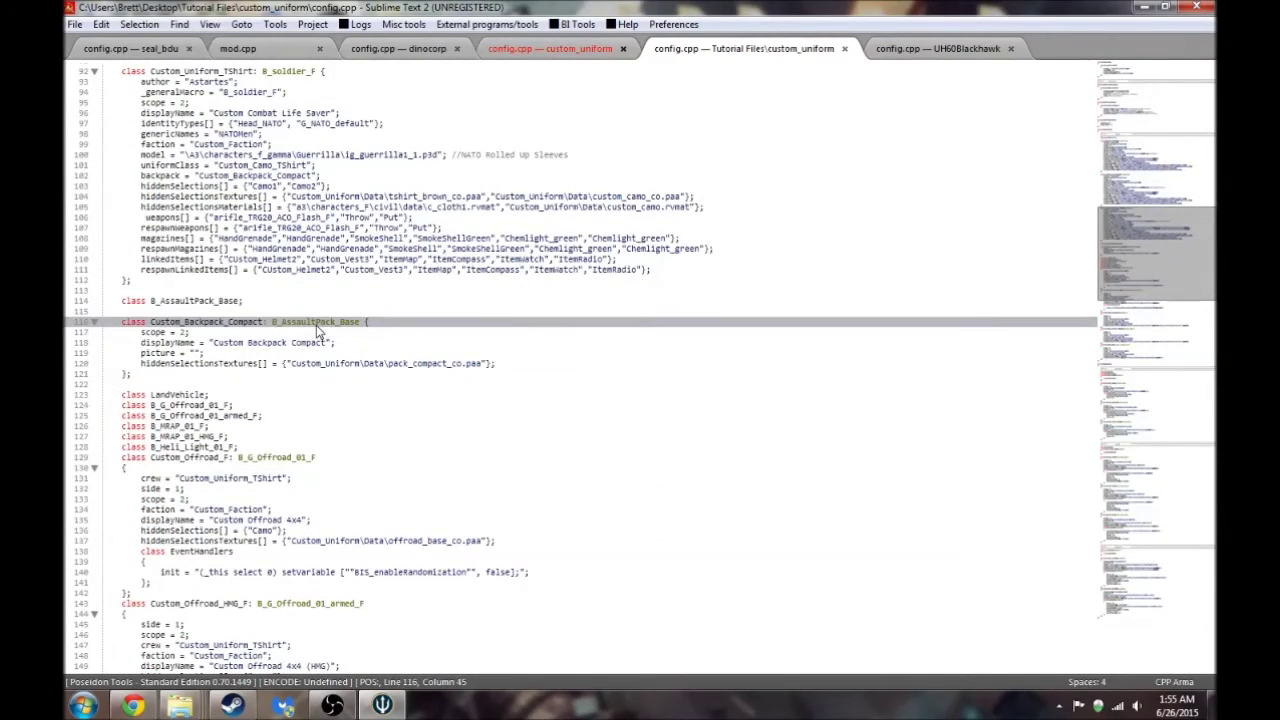